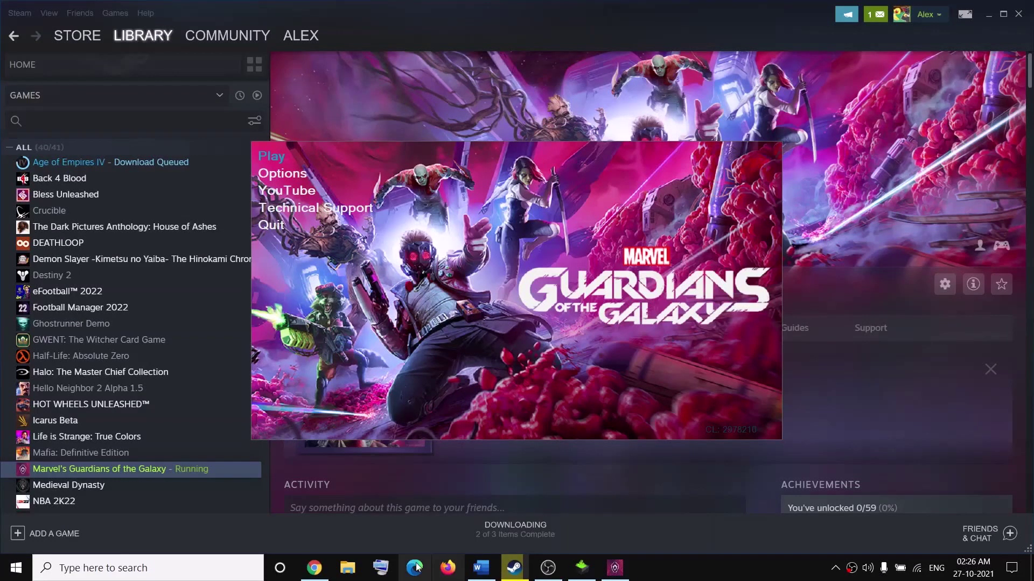
Step: Bring up the Fix Marvel.docx notes and highlight Step 1 on clean graphics driver installation
left_click(481, 568)
left_click_drag(182, 355, 840, 353)
Step: Highlight the Step 1 Nvidia and AMD driver links, then switch to the NVIDIA Driver Downloads page in Chrome
scroll(192, 362, "down", 2)
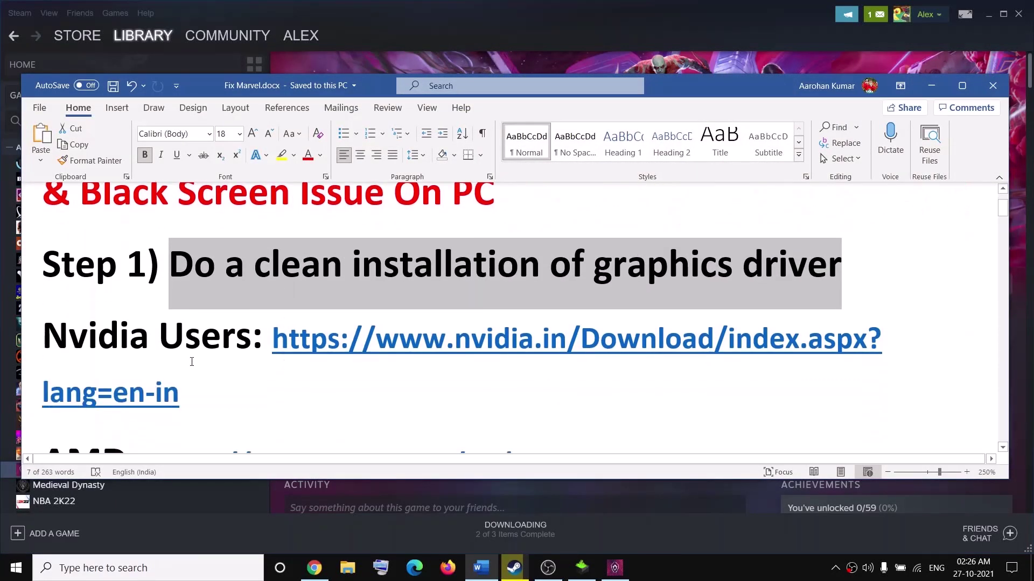
left_click_drag(74, 339, 252, 340)
scroll(259, 393, "down", 2)
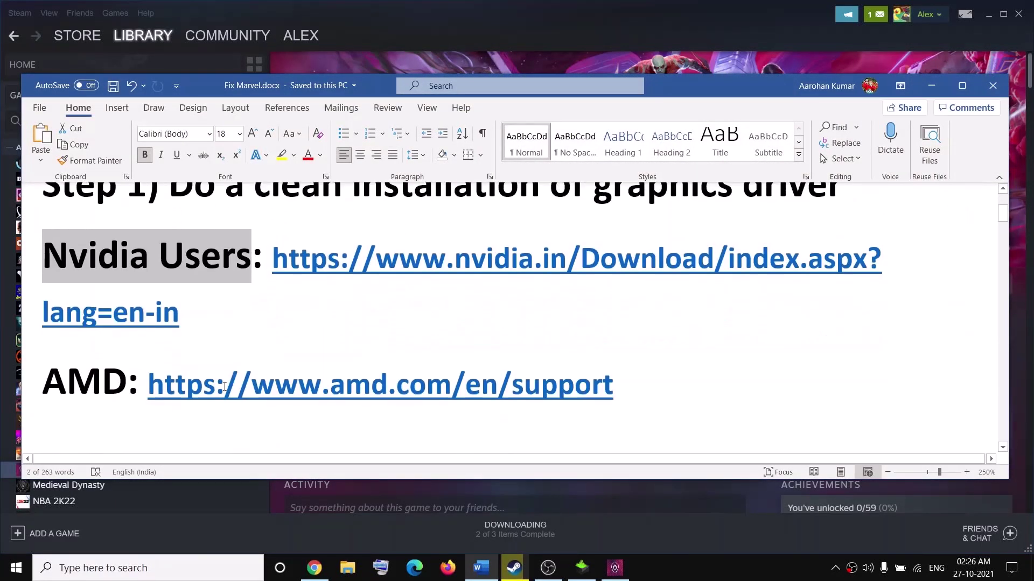
left_click_drag(78, 379, 127, 380)
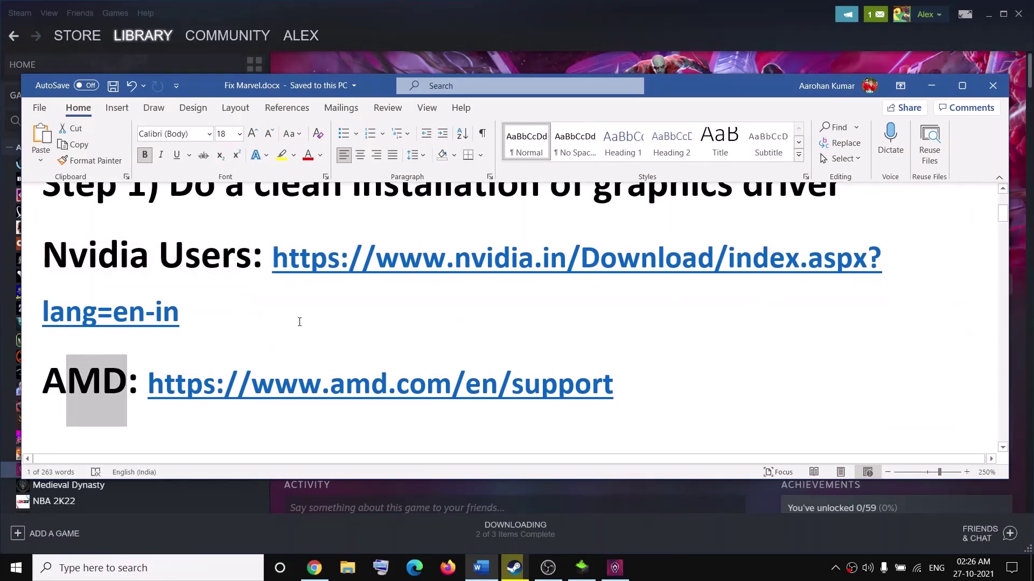
left_click_drag(299, 322, 291, 267)
left_click(314, 568)
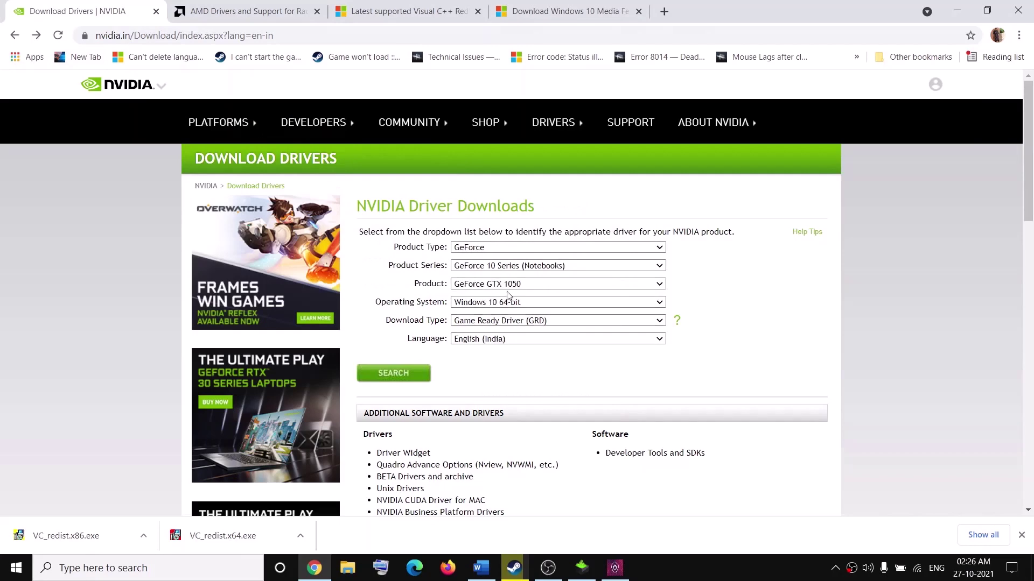
Step: Pick the operating system and search for the GeForce GTX 1050 notebook driver
left_click(510, 305)
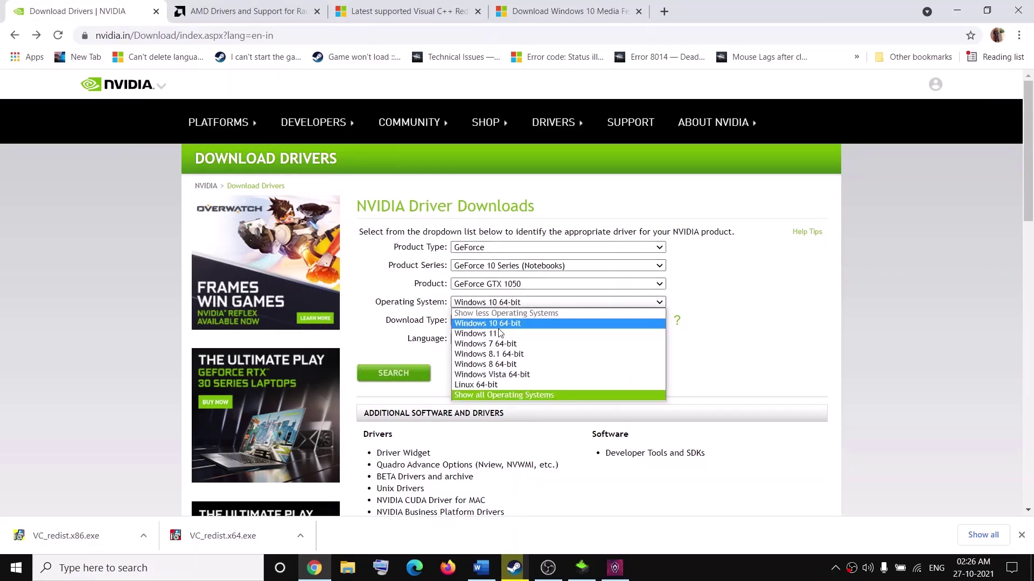
left_click(488, 334)
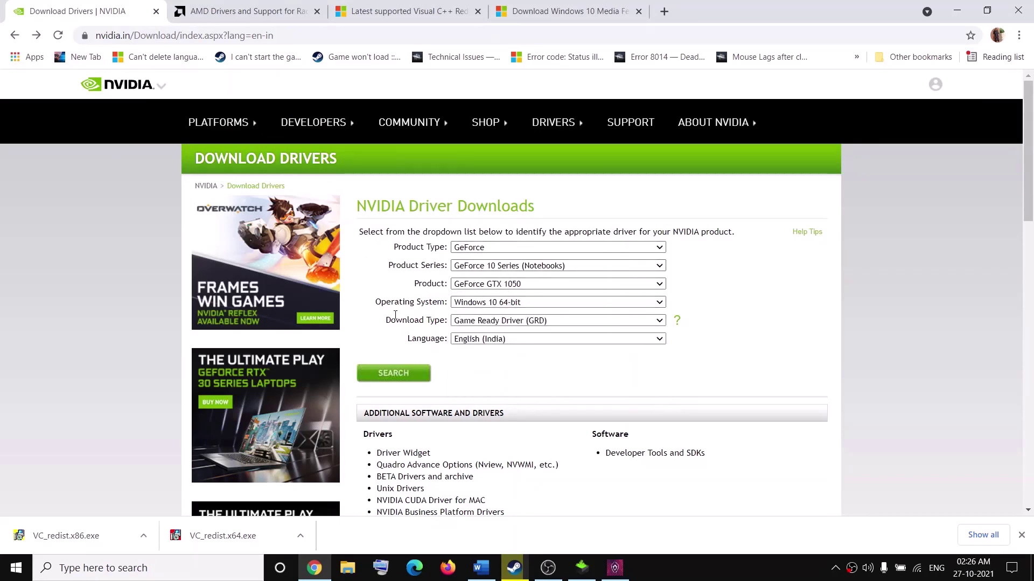
left_click(402, 377)
Step: Download GeForce Game Ready Driver 496.49 and bring its installer forward
left_click(386, 313)
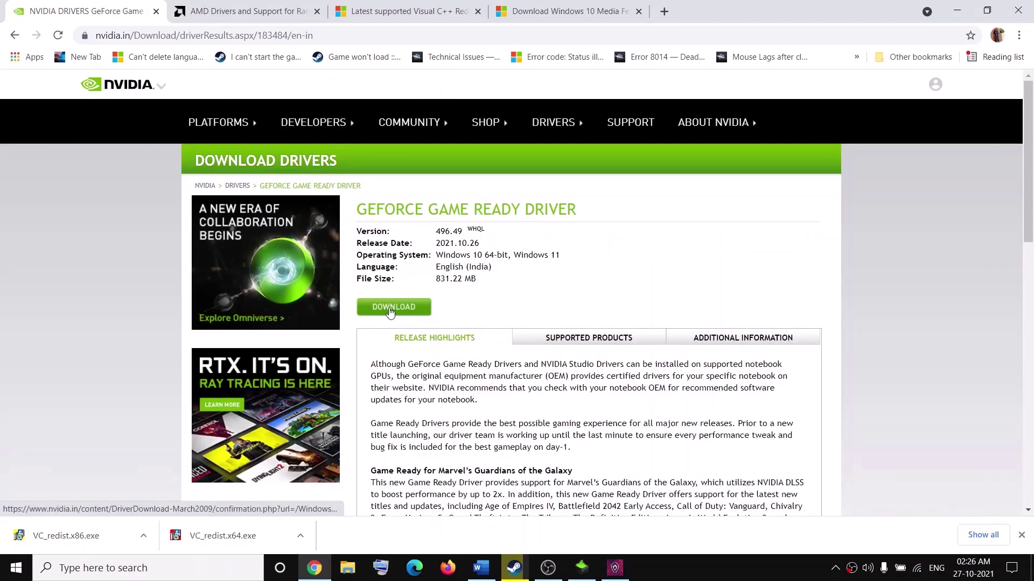
left_click(569, 279)
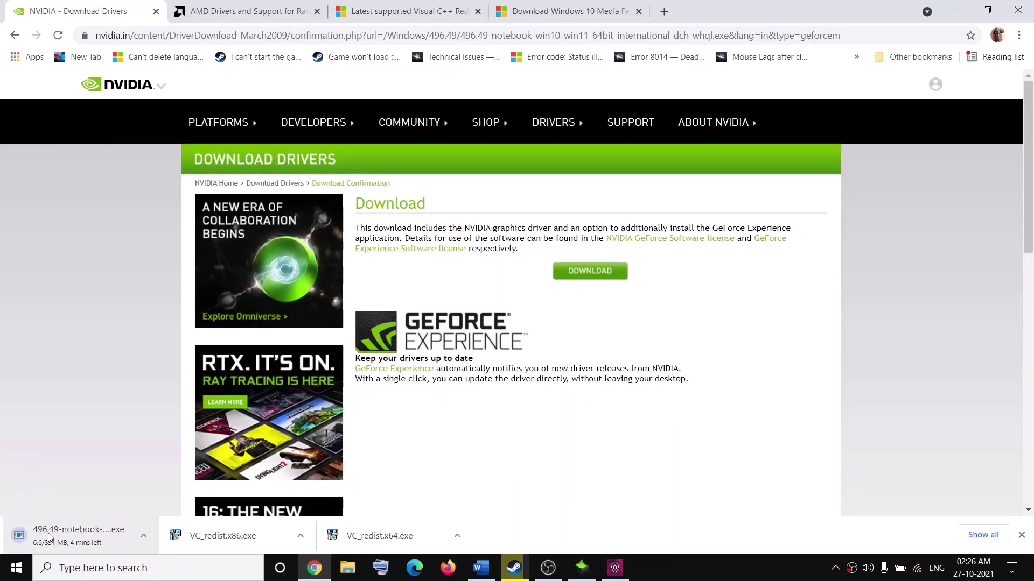
left_click(581, 568)
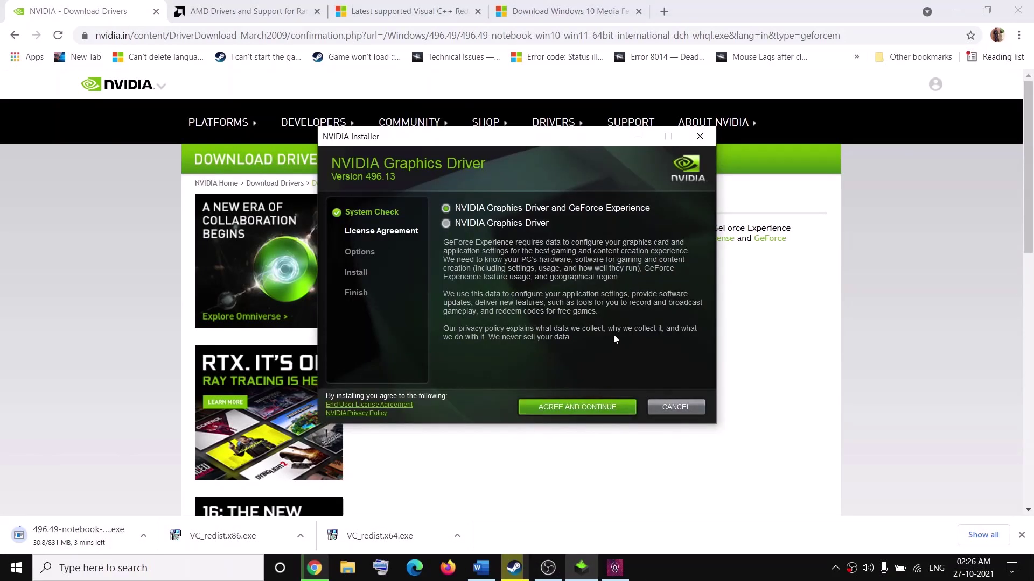
Step: Accept the NVIDIA licence and choose a Custom (Advanced) clean install, then return to Chrome
key("Return")
left_click(454, 286)
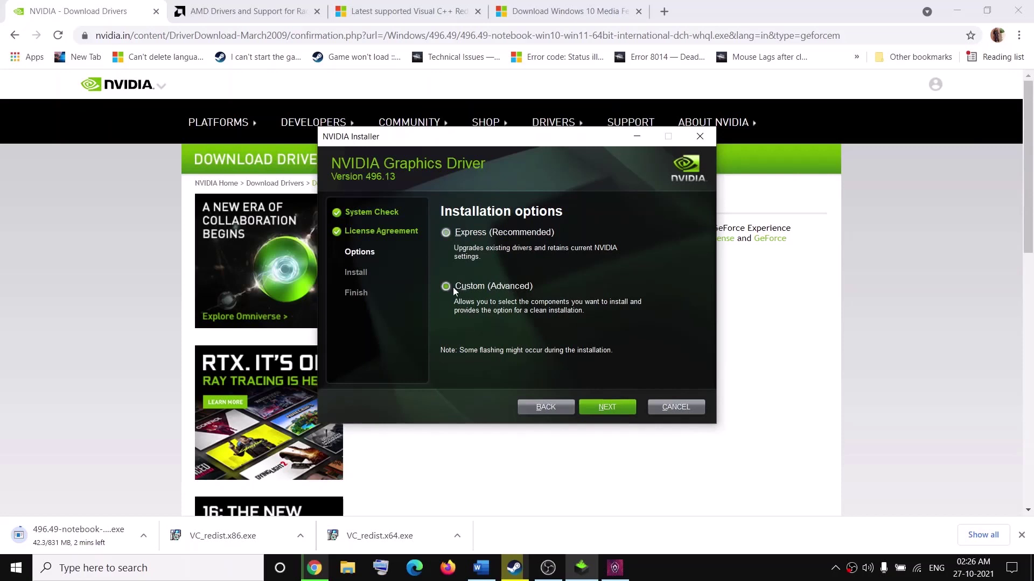
left_click(614, 408)
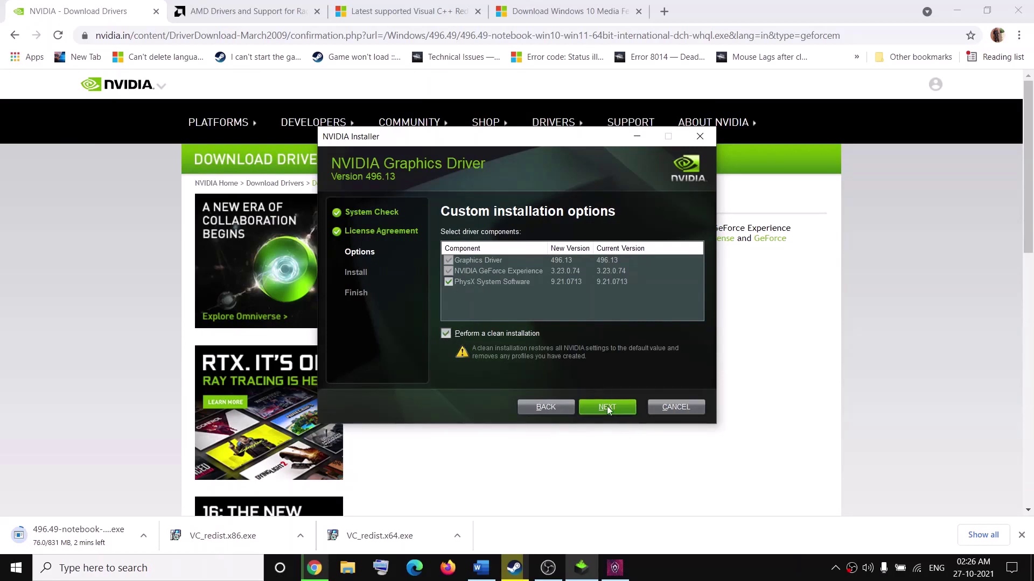
left_click(768, 359)
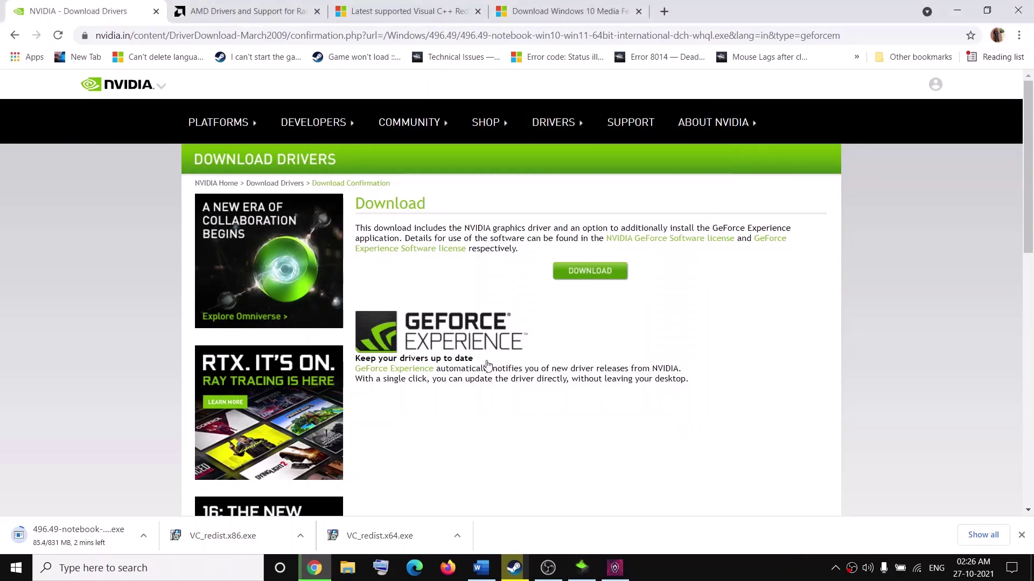
Step: Read Step 2 on allowing the game exe through the antivirus, then launch Windows Settings from Start
left_click(481, 568)
scroll(214, 379, "down", 3)
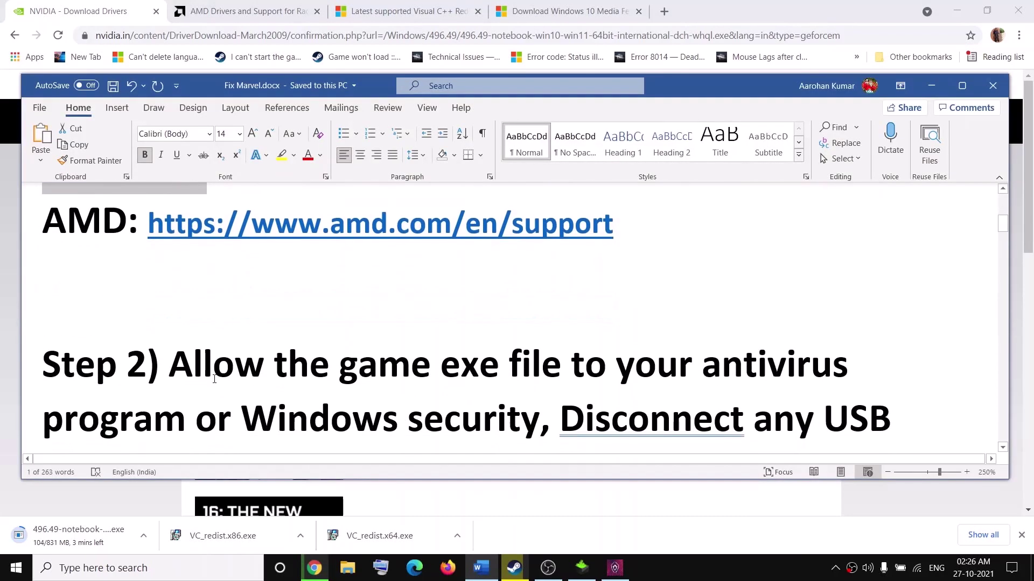
scroll(256, 321, "down", 2)
left_click_drag(206, 279, 512, 331)
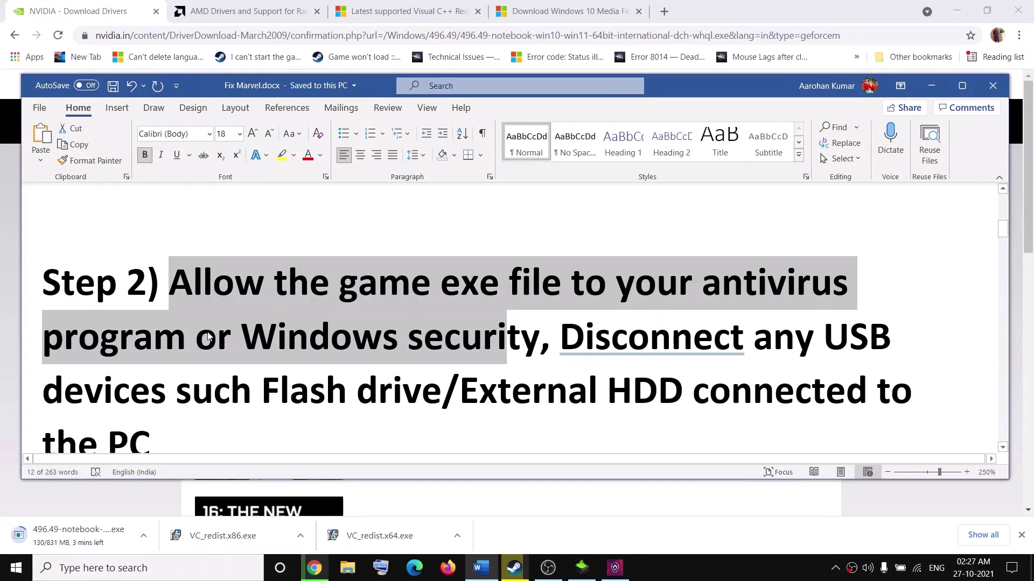
left_click(347, 348)
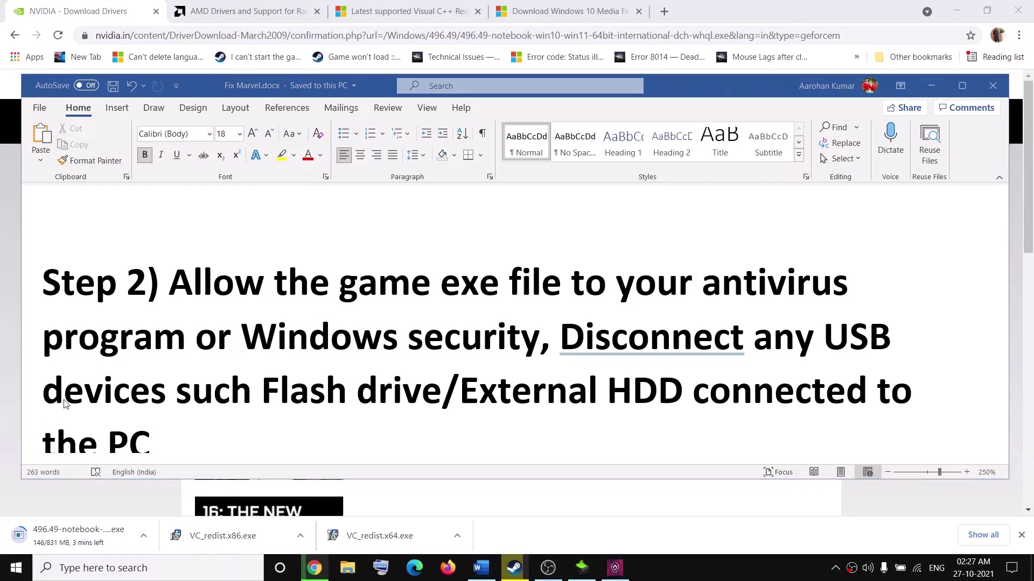
left_click(15, 568)
left_click(67, 511)
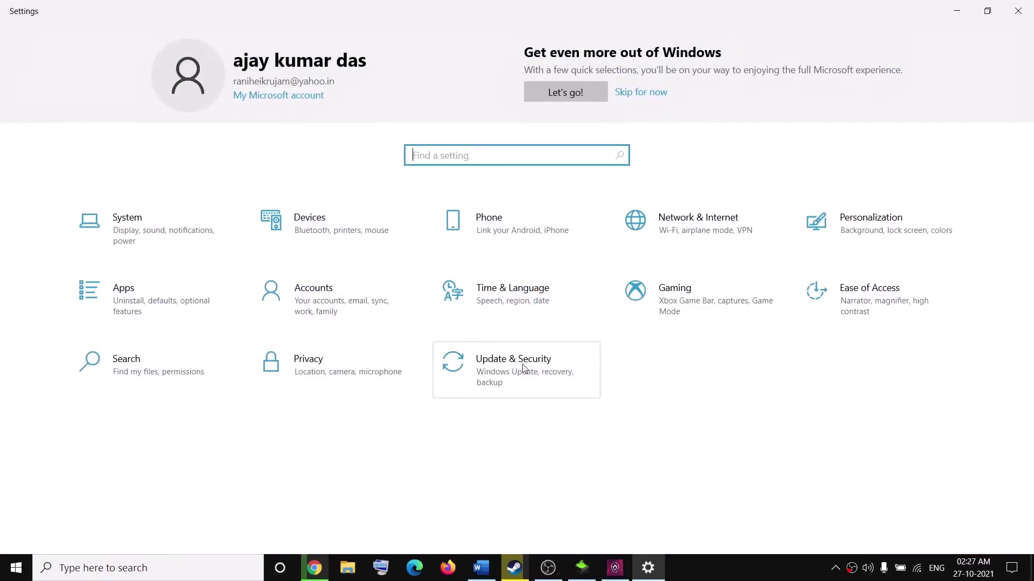
Step: Go to Update & Security > Windows Security > Virus & threat protection
left_click(514, 372)
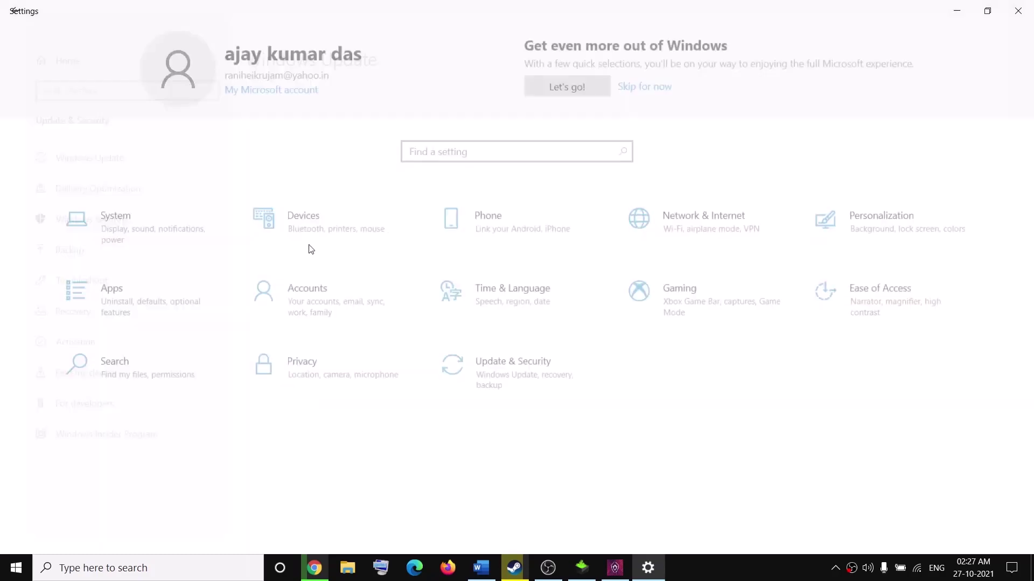
left_click(77, 216)
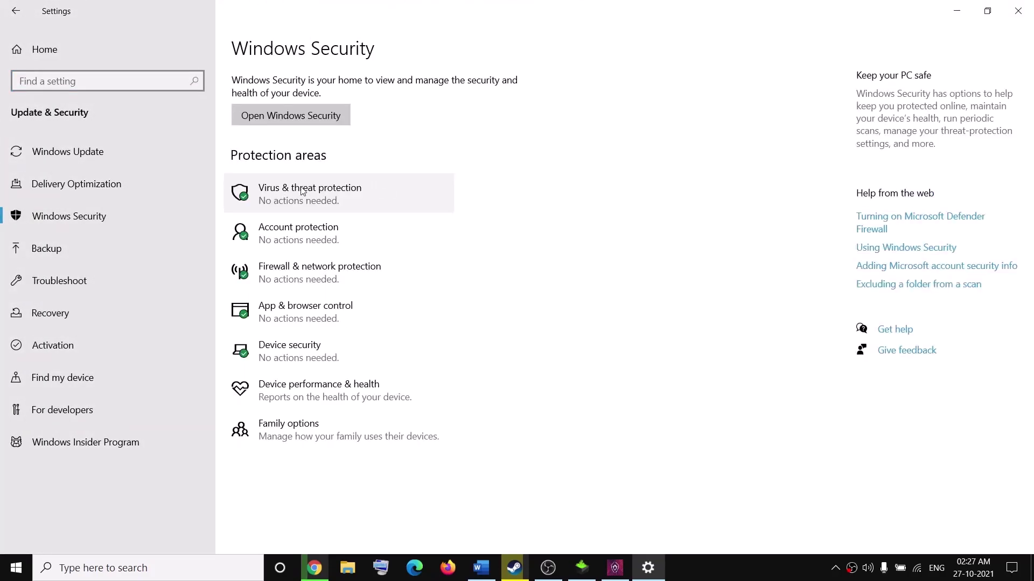
left_click(327, 193)
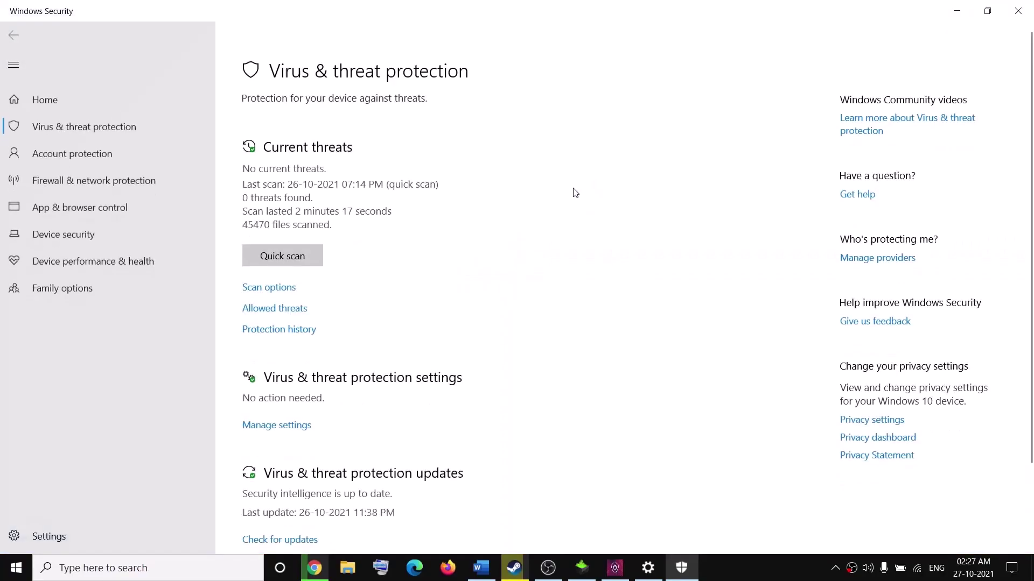
Step: From Manage ransomware protection, start Add an allowed app for Controlled folder access via Browse all apps
scroll(347, 364, "down", 2)
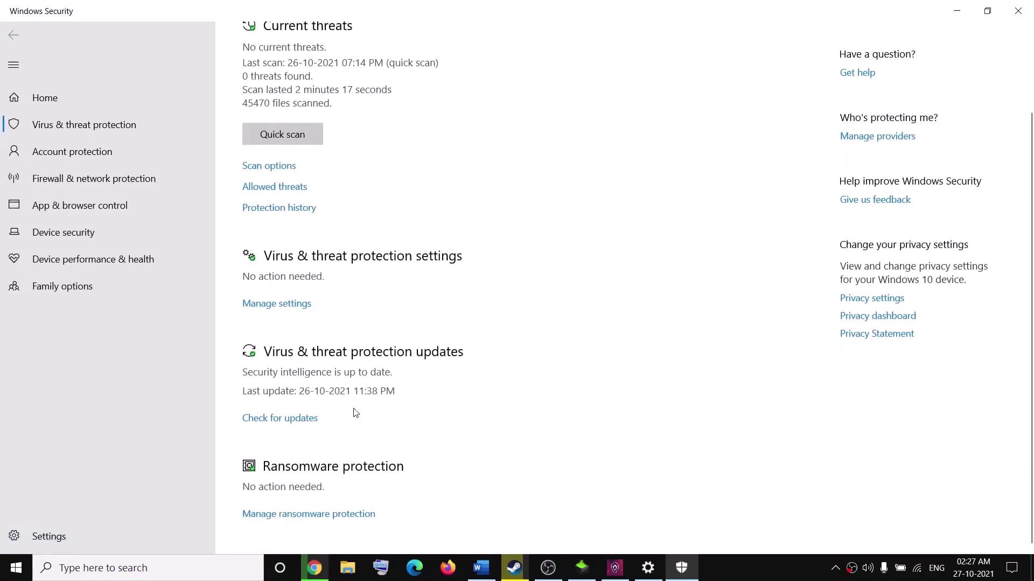
left_click(313, 515)
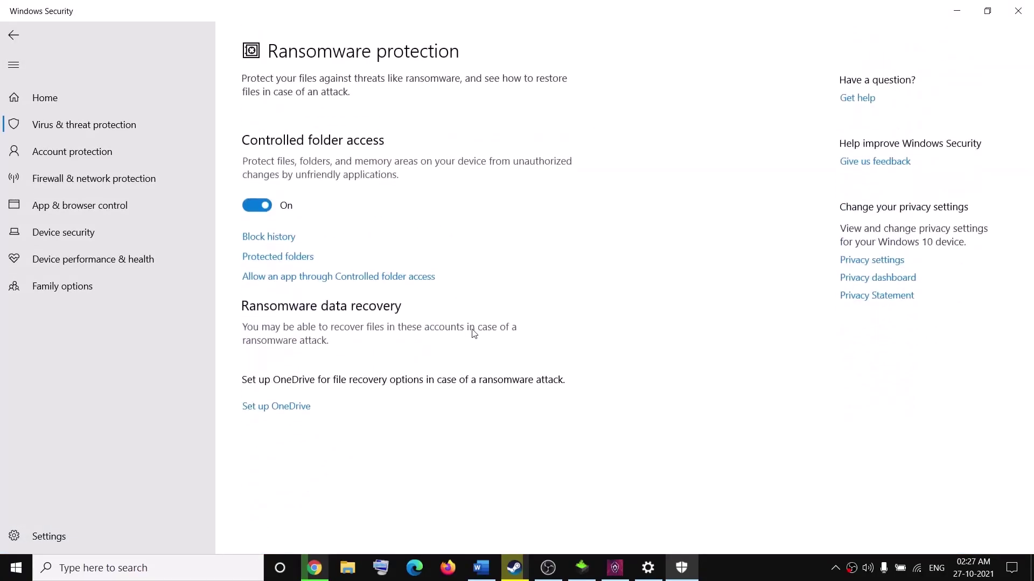
left_click(318, 276)
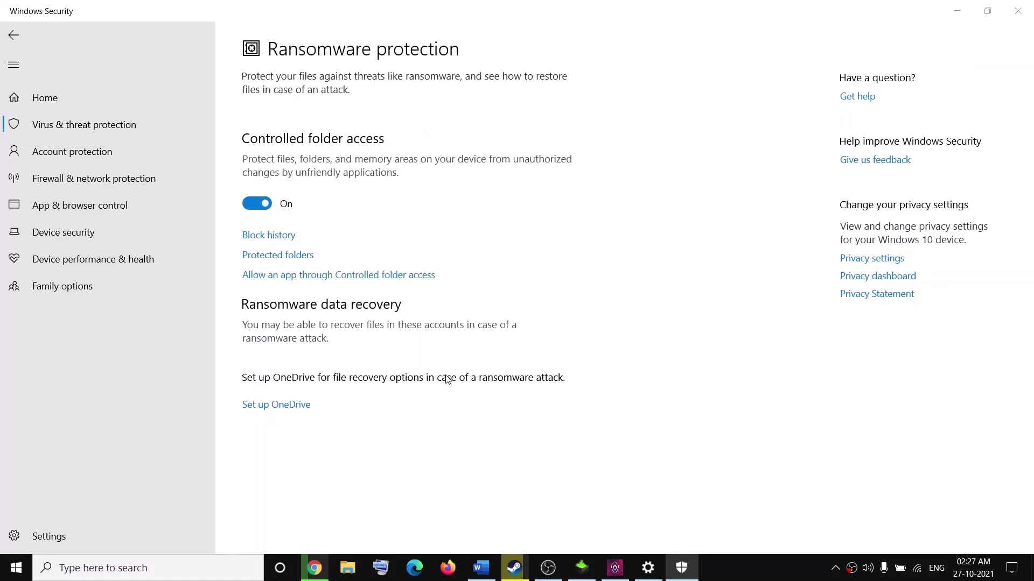
scroll(438, 253, "down", 2)
scroll(395, 182, "up", 2)
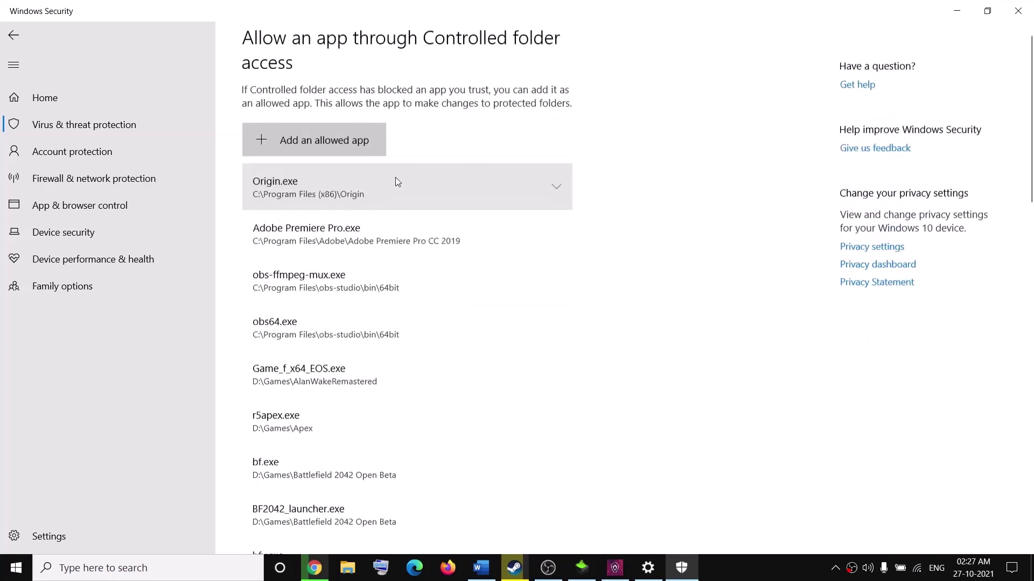
left_click(309, 157)
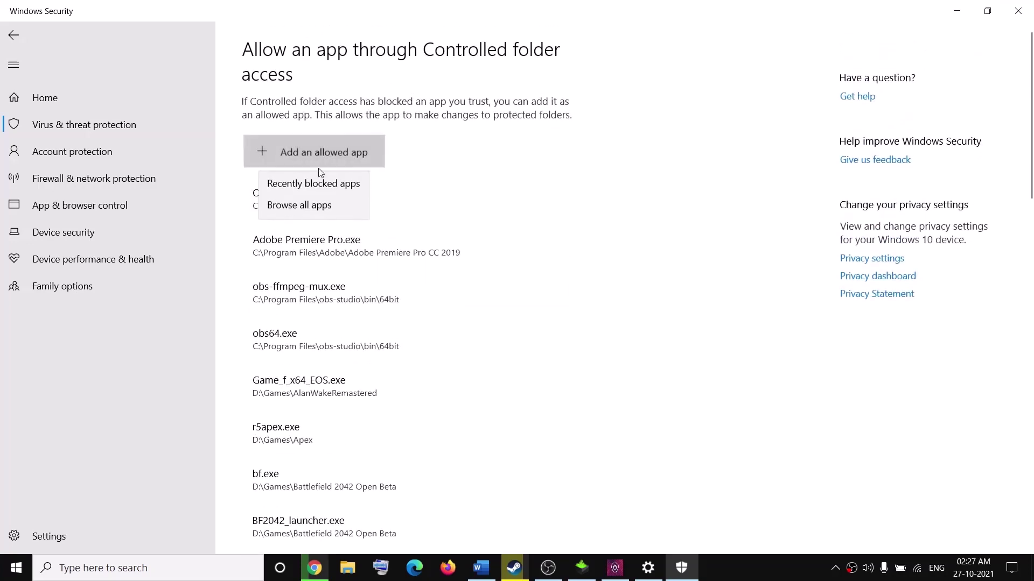
left_click(307, 205)
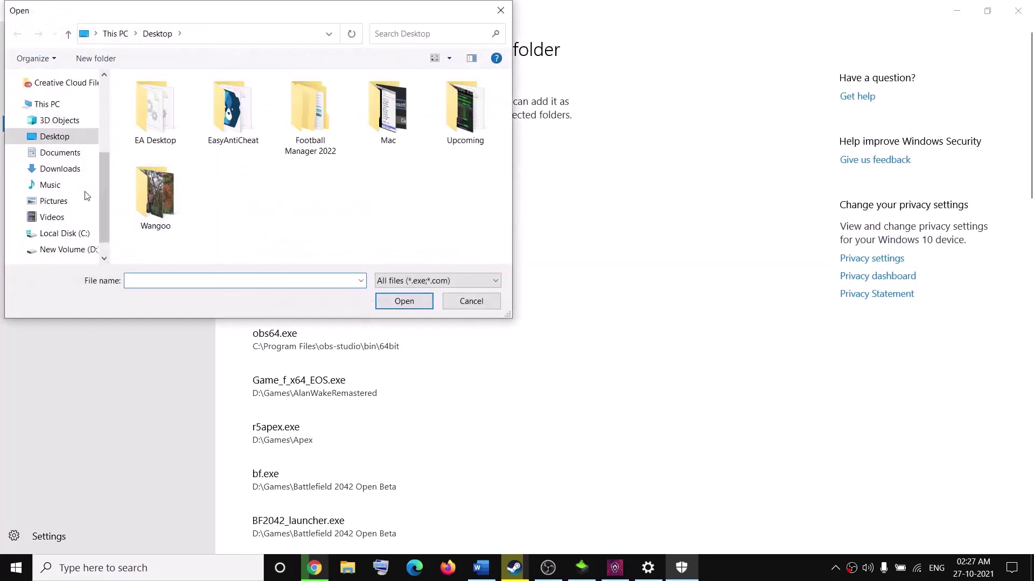
Step: Browse C:\Program Files (x86)\Steam\steamapps\common looking for the game folder
left_click(59, 233)
scroll(280, 172, "down", 3)
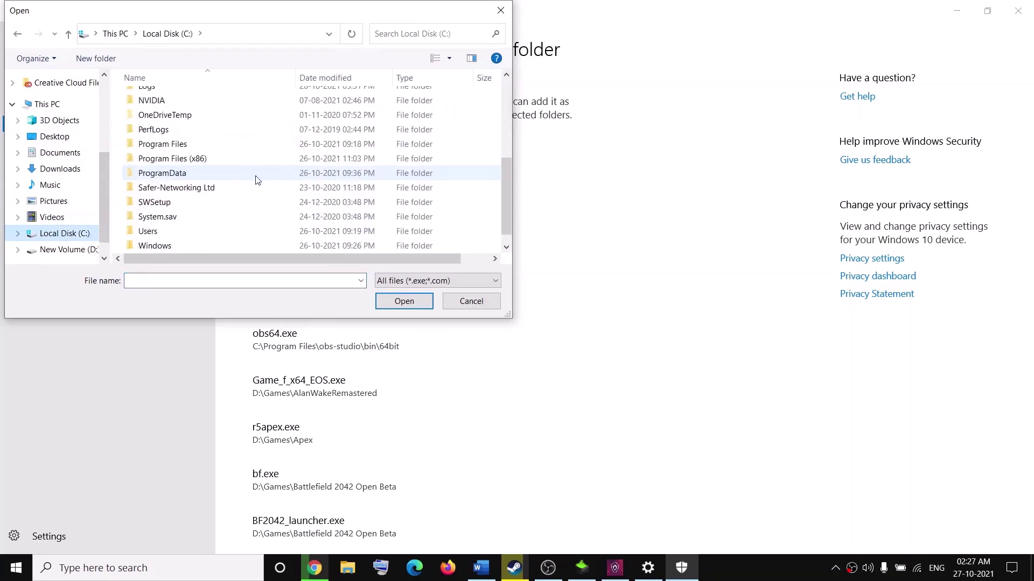
double_click(178, 164)
scroll(199, 186, "down", 8)
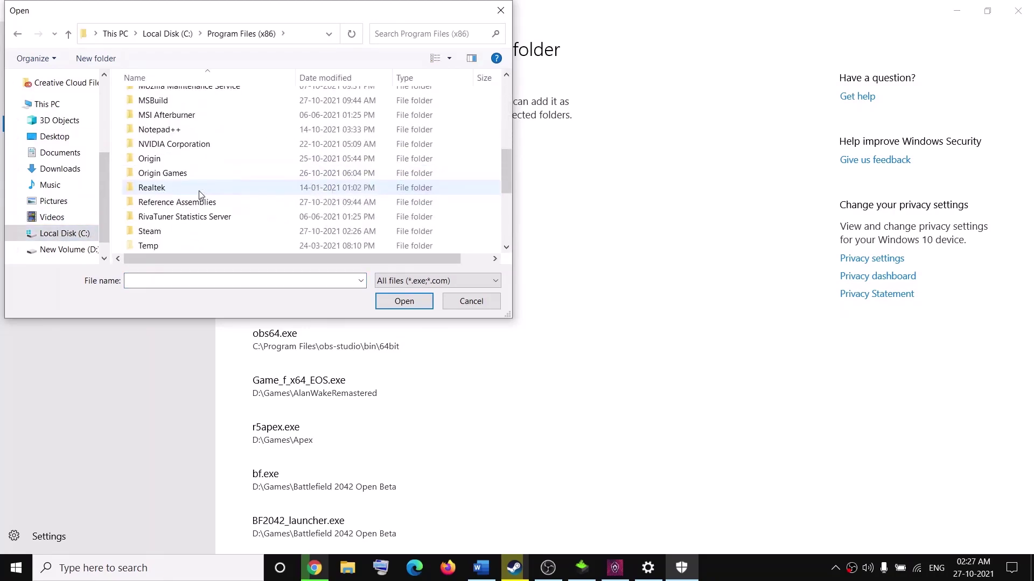
scroll(200, 194, "down", 2)
double_click(159, 141)
scroll(191, 173, "down", 2)
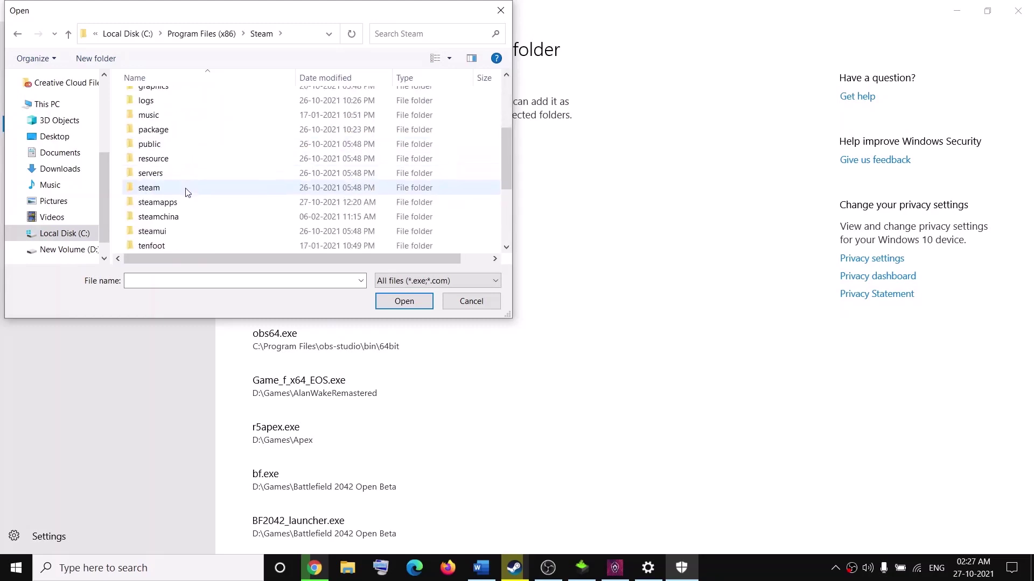
scroll(183, 189, "down", 1)
double_click(173, 160)
double_click(173, 100)
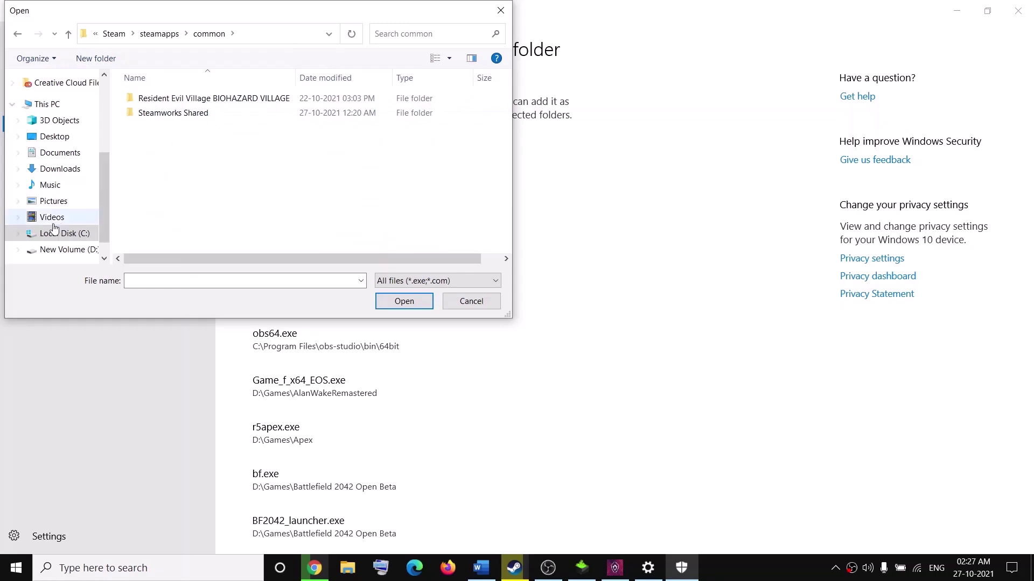
Step: Navigate to D:\SteamLibrary\steamapps\common\Marvel's Guardians of the Galaxy\bin
left_click(59, 250)
scroll(218, 186, "down", 1)
scroll(218, 185, "down", 3)
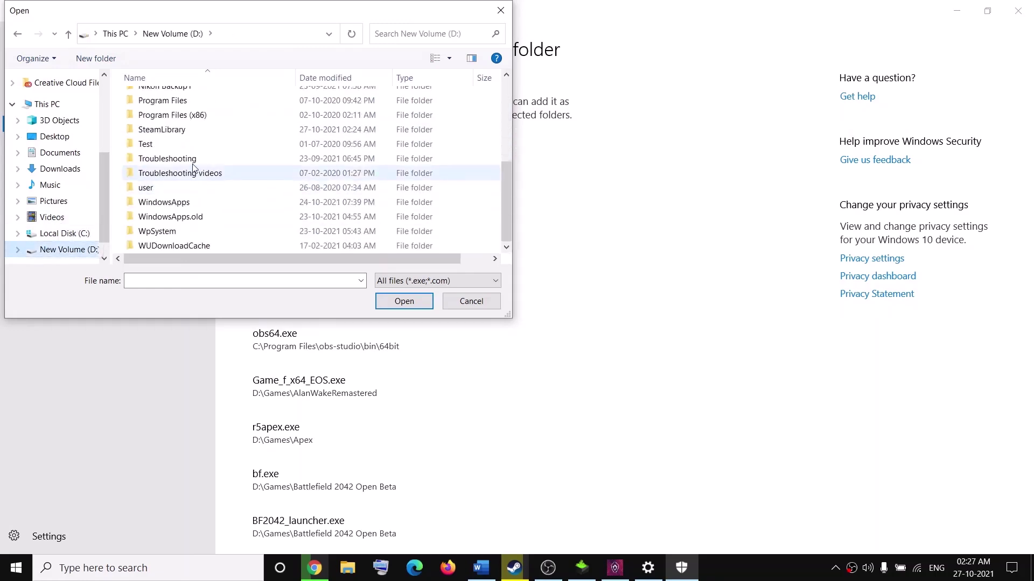
scroll(189, 159, "up", 1)
double_click(167, 165)
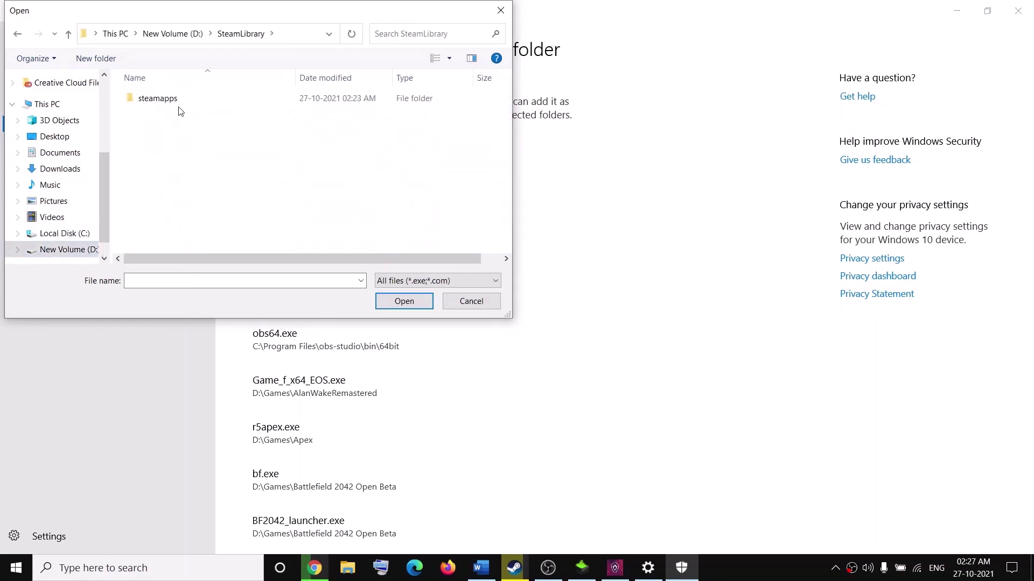
double_click(161, 99)
double_click(161, 99)
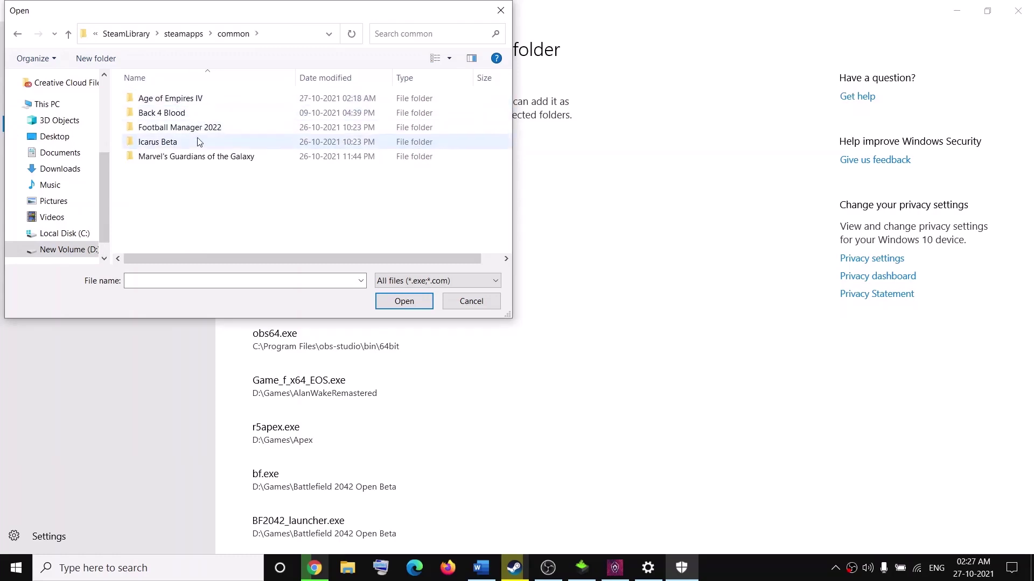
left_click(176, 160)
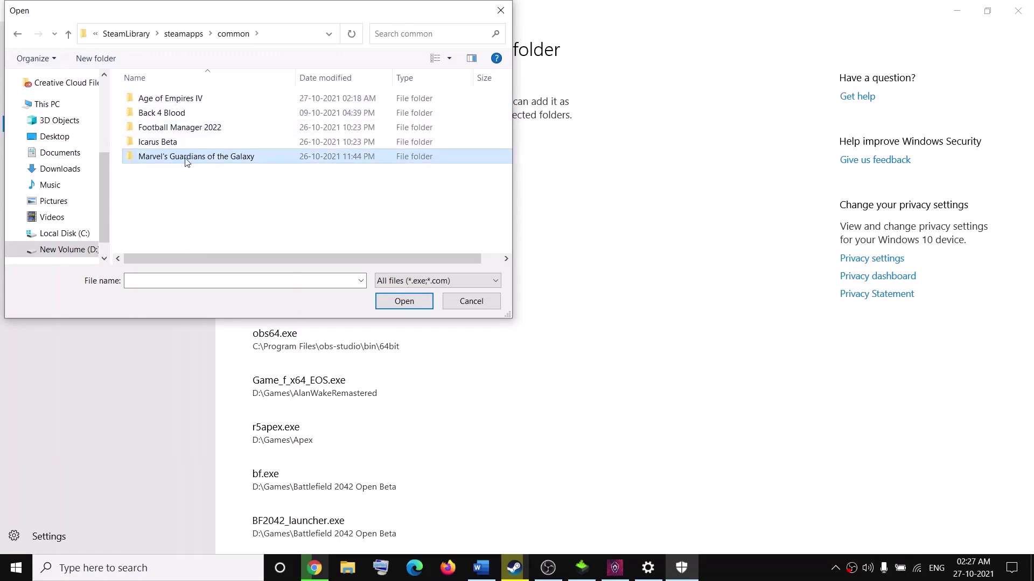
double_click(185, 157)
double_click(161, 101)
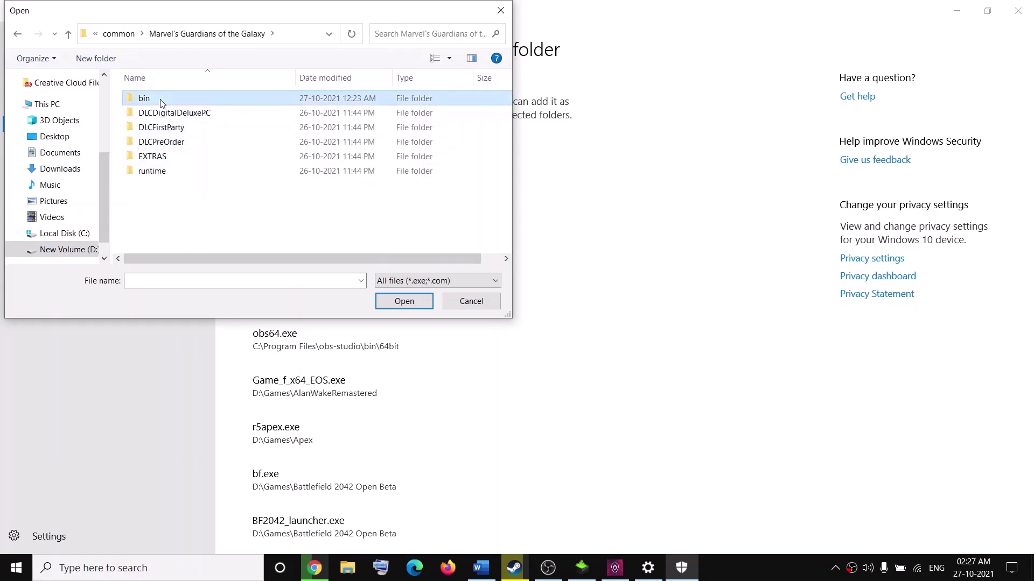
Step: Allow gotg.exe through Controlled folder access and close Windows Security
left_click(150, 100)
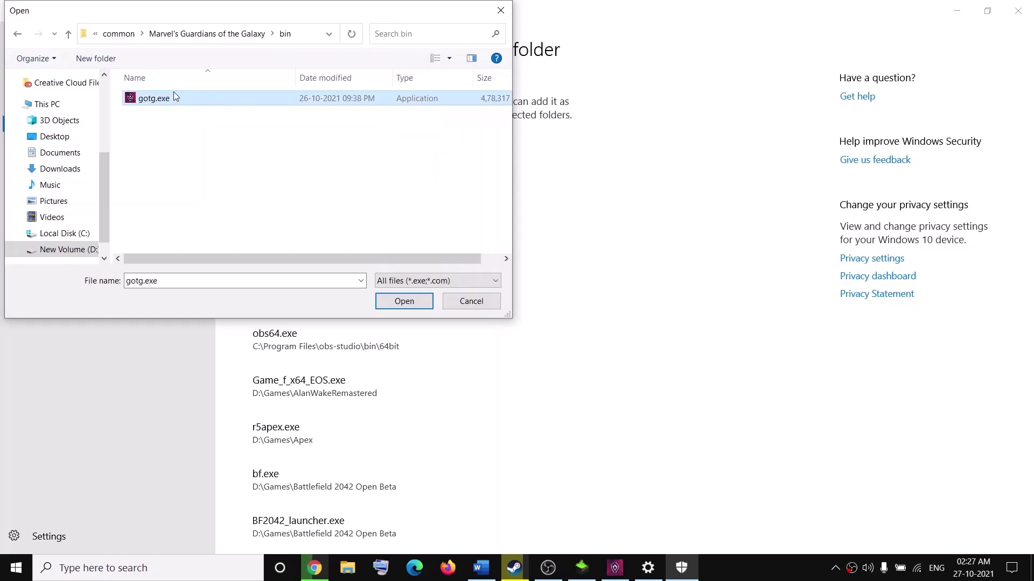
left_click(403, 301)
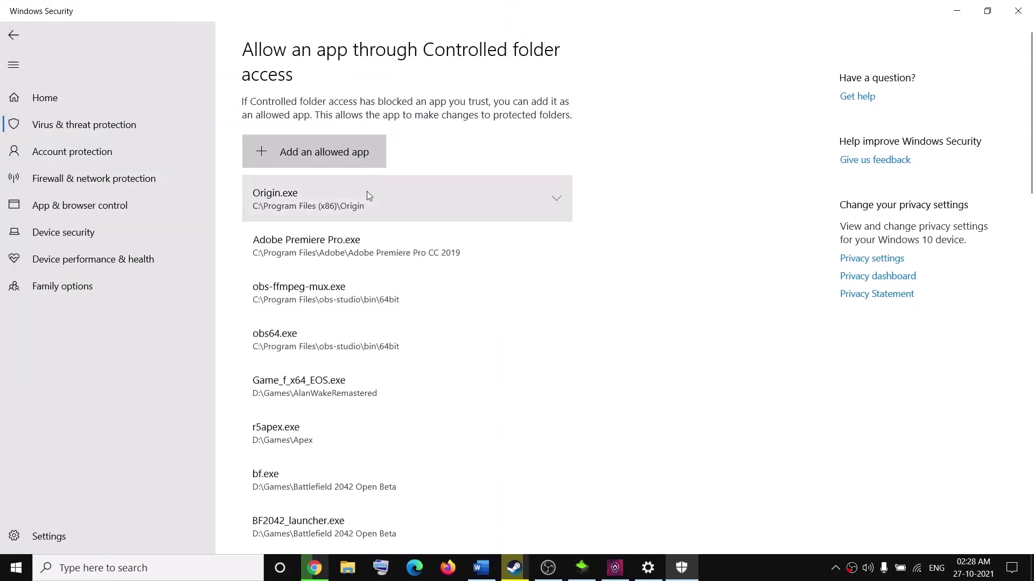
left_click(1016, 15)
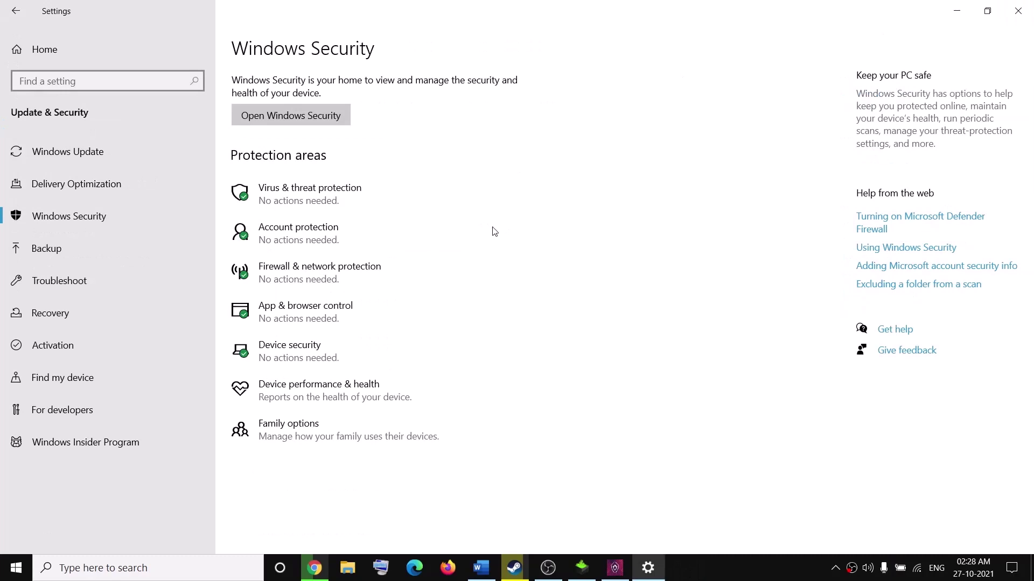
Step: Close Settings and highlight the Step 2 note about disconnecting USB devices such as flash drives
left_click(1017, 11)
scroll(572, 253, "down", 1)
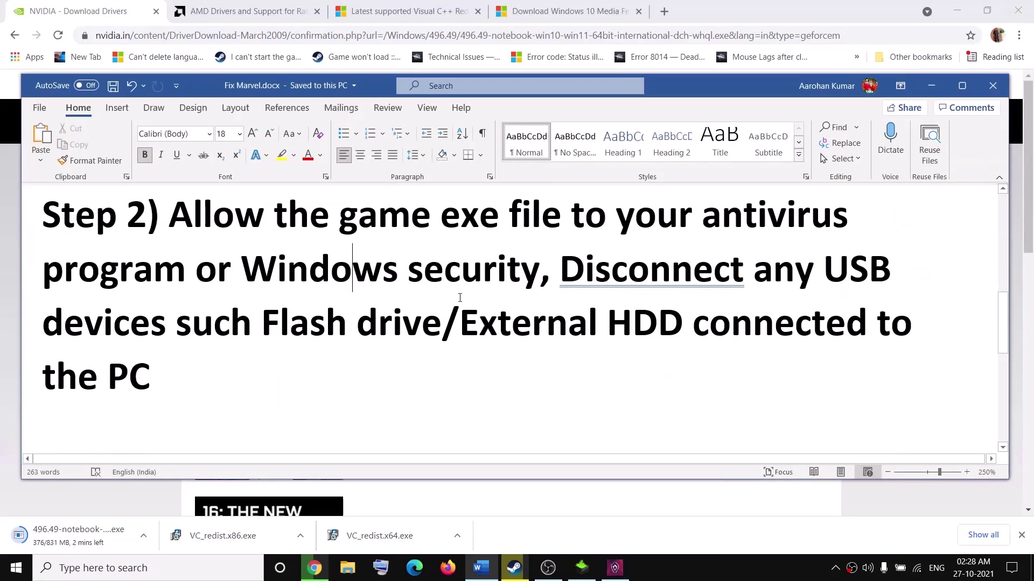
left_click_drag(572, 253, 226, 379)
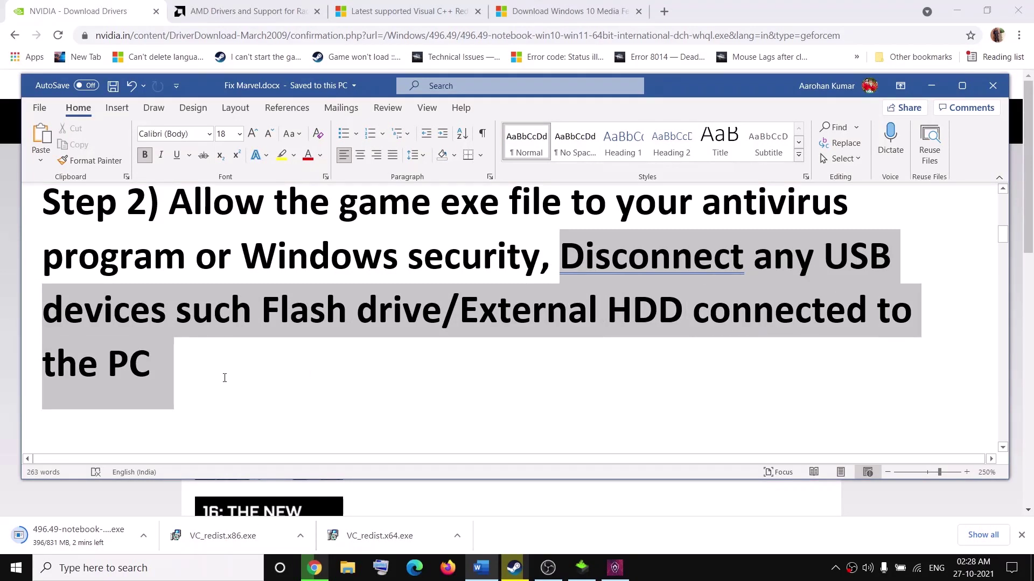
left_click(619, 275)
left_click(562, 255)
left_click_drag(256, 303, 441, 313)
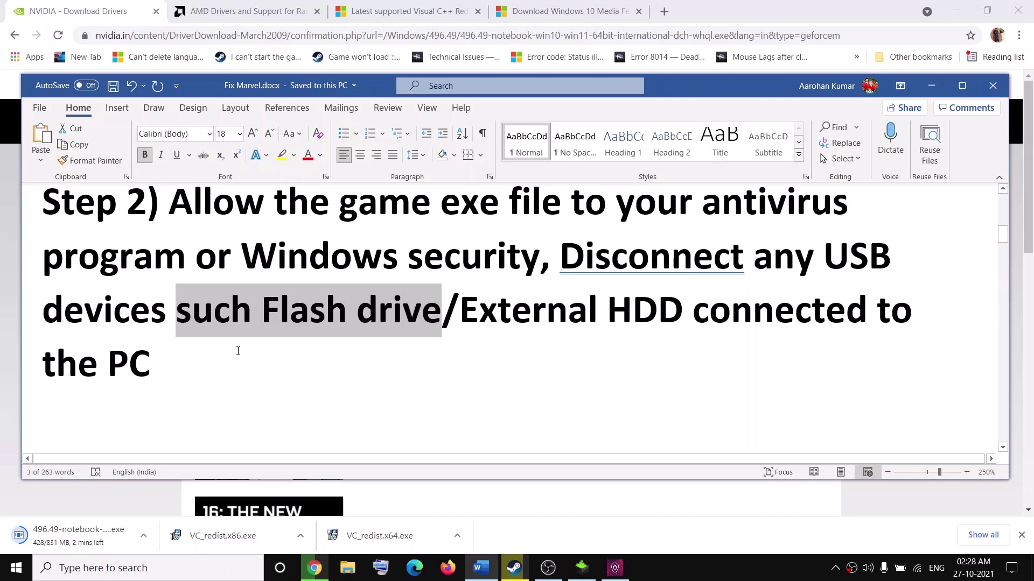
Step: Highlight Step 3: uncheck Exclusive Full Screen in the launcher
scroll(238, 351, "down", 4)
scroll(239, 351, "up", 1)
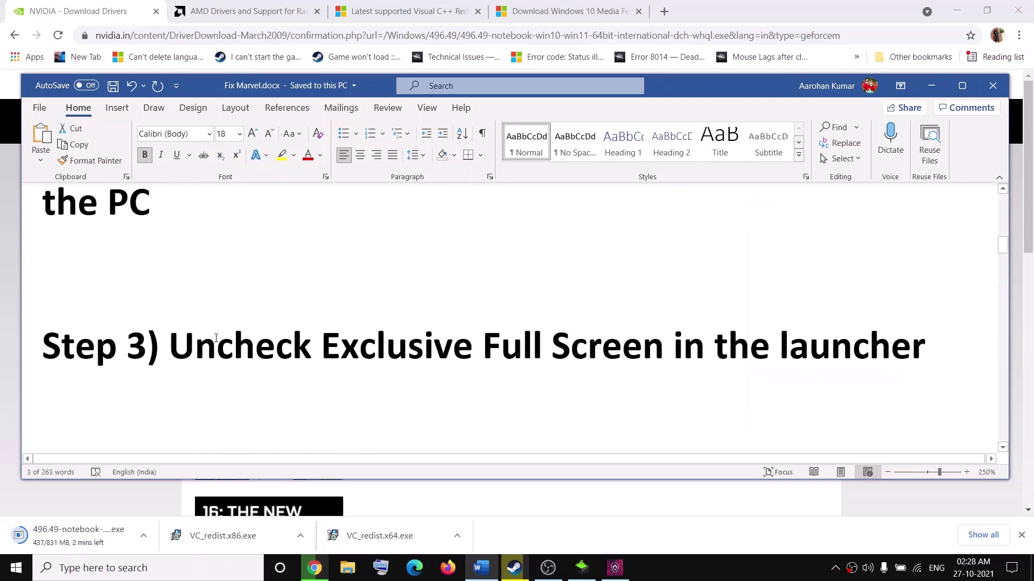
left_click_drag(216, 338, 394, 351)
left_click_drag(524, 351, 923, 351)
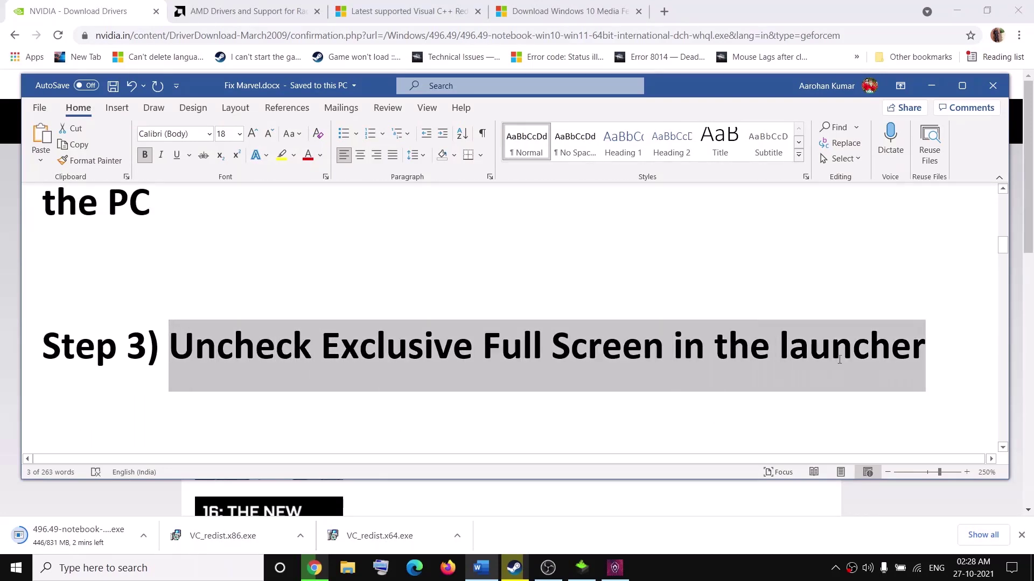
Step: Untick Exclusive Full Screen in the Guardians of the Galaxy launcher's display options and apply it
left_click(929, 86)
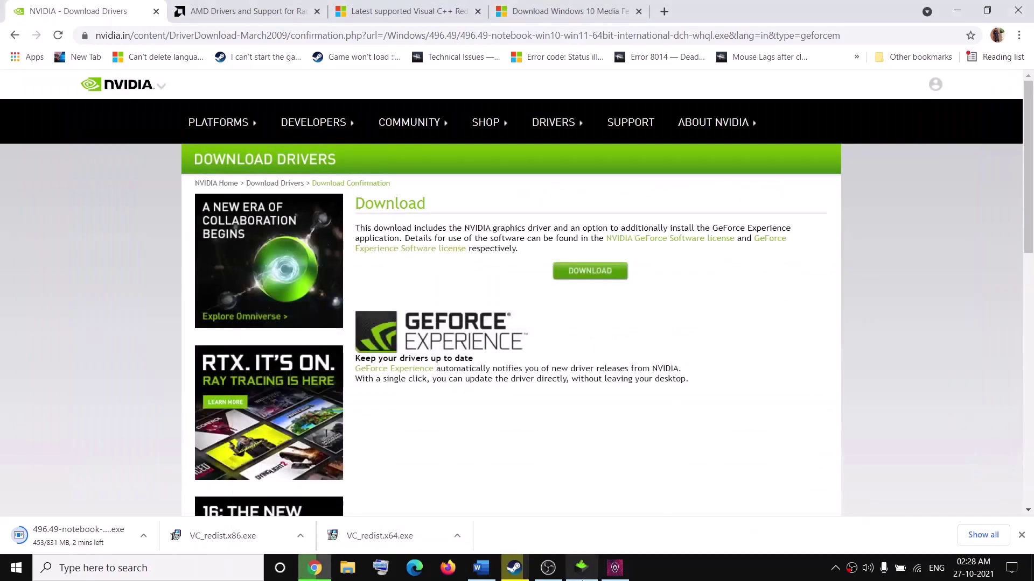
left_click(514, 567)
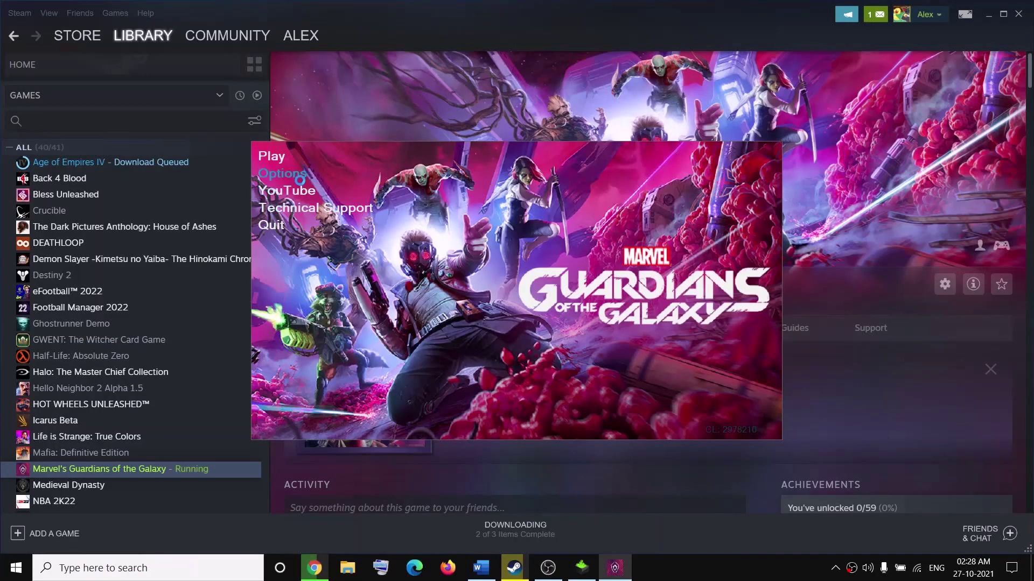
left_click(294, 173)
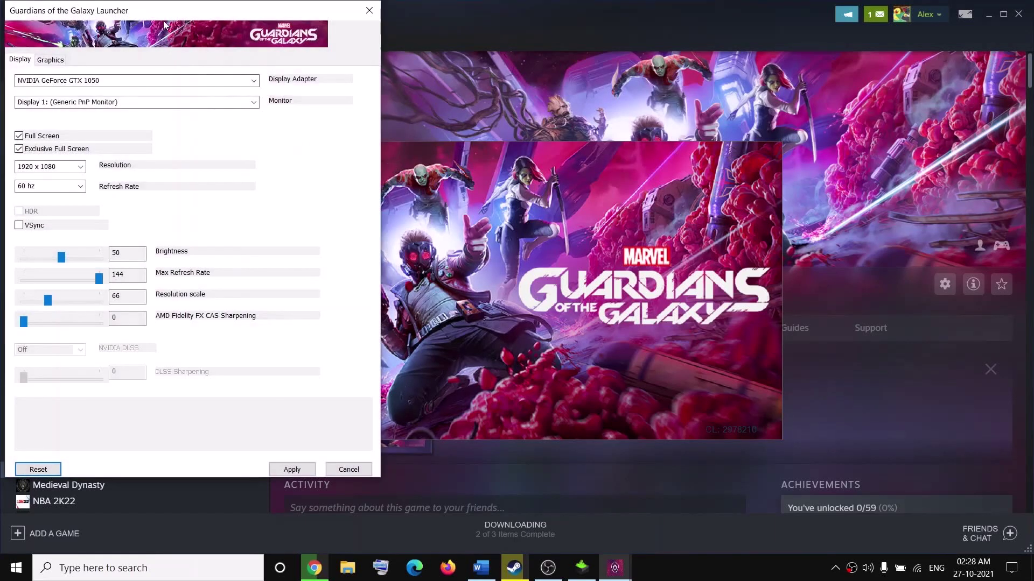
left_click_drag(165, 20, 444, 84)
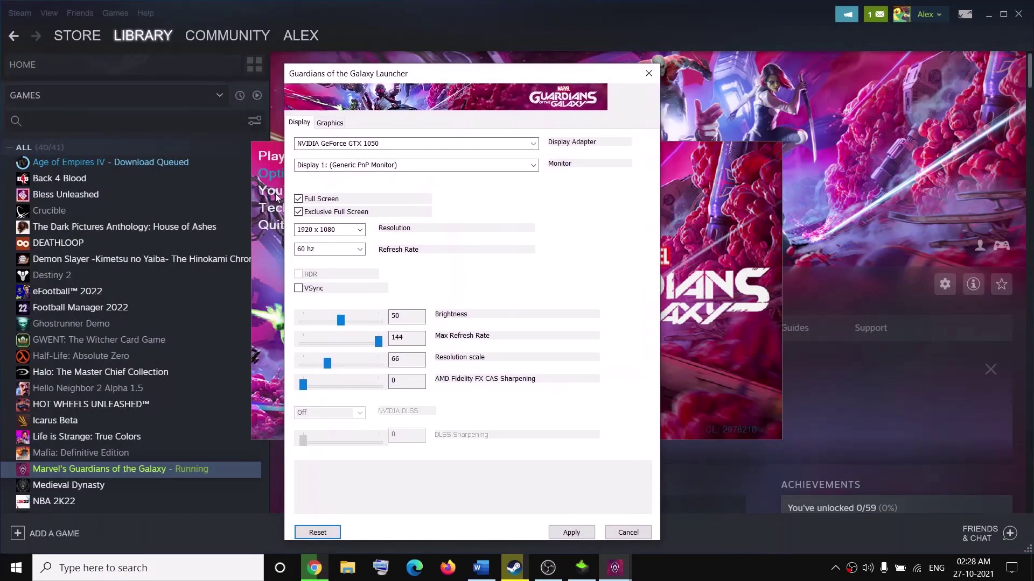
mouse_move(301, 210)
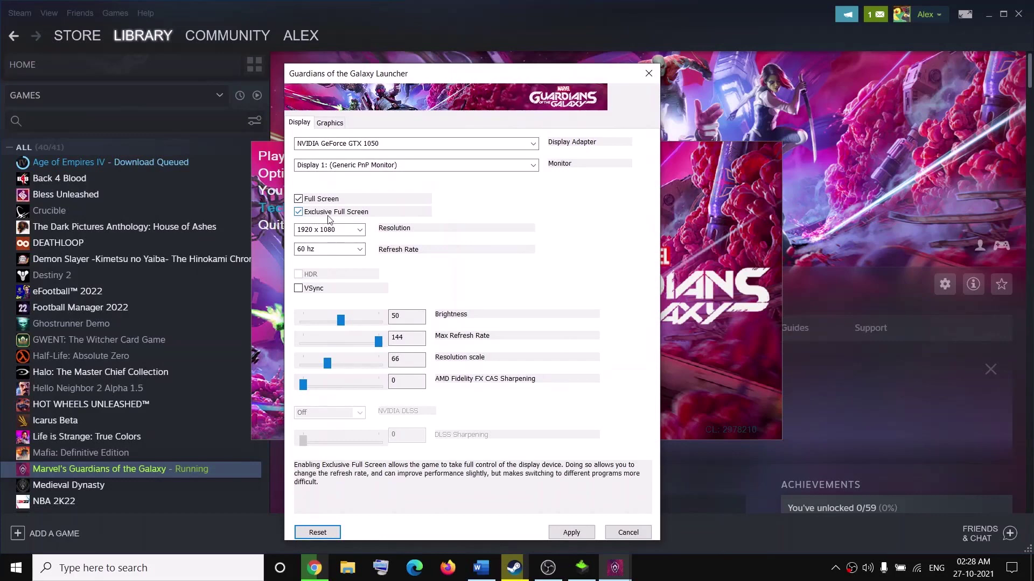
left_click(299, 213)
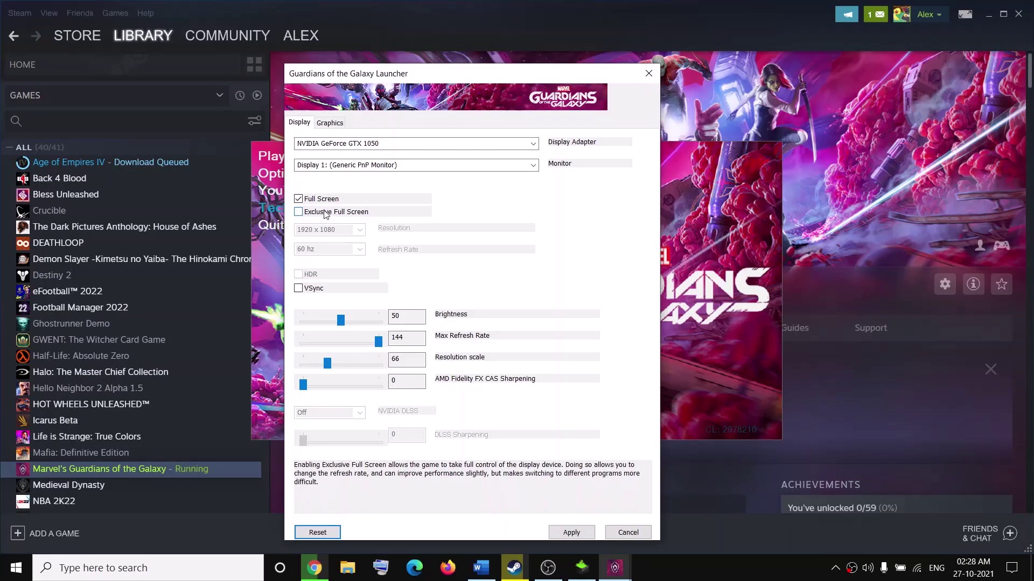
left_click(561, 530)
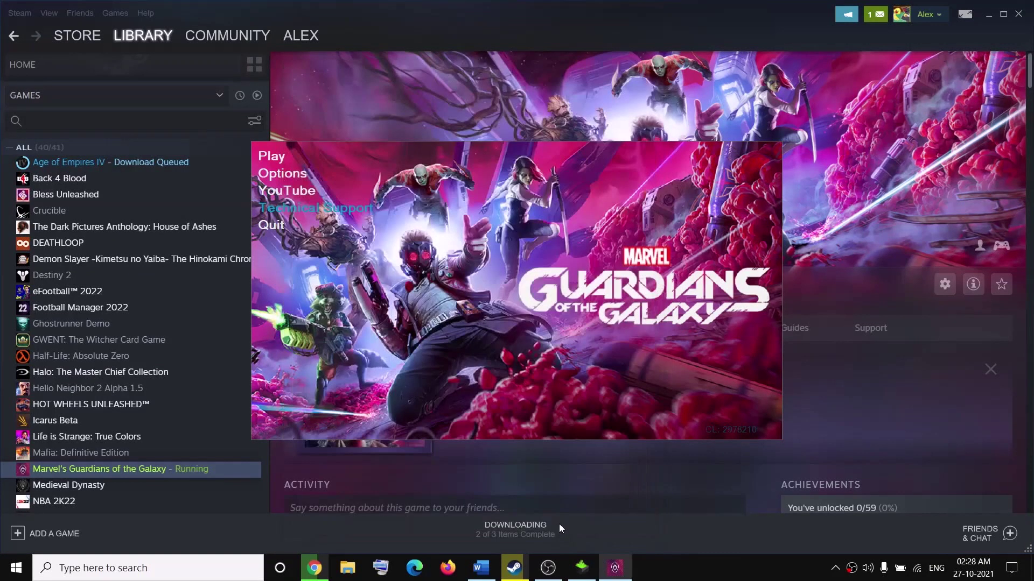
Step: Scroll the Word guide to Step 4 and highlight its instruction
left_click(482, 569)
scroll(501, 392, "down", 5)
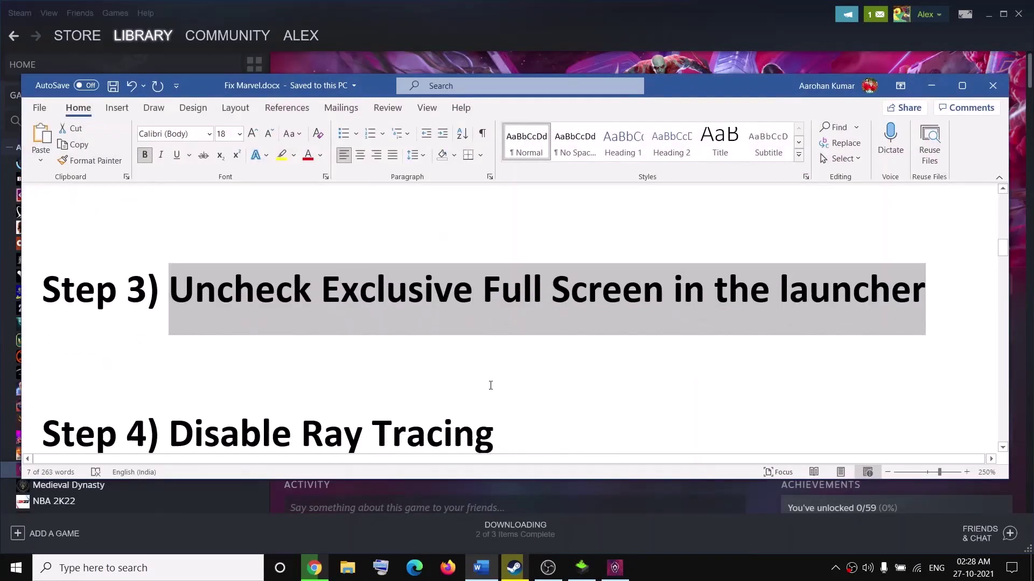
left_click_drag(188, 339, 493, 341)
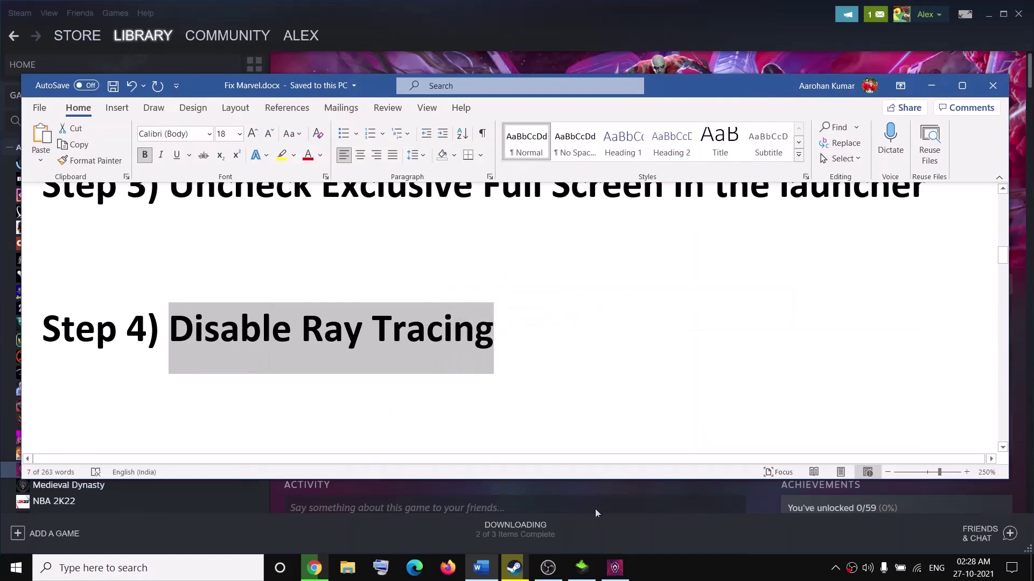
Step: Confirm both ray-traced reflection options are Off in the launcher's Graphics options, then close them
left_click(615, 568)
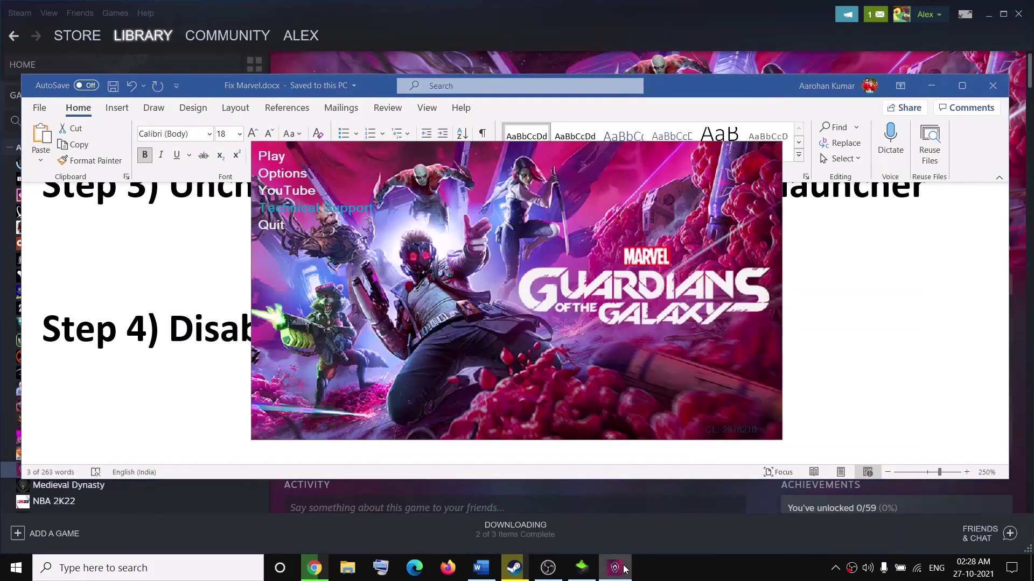
left_click(285, 174)
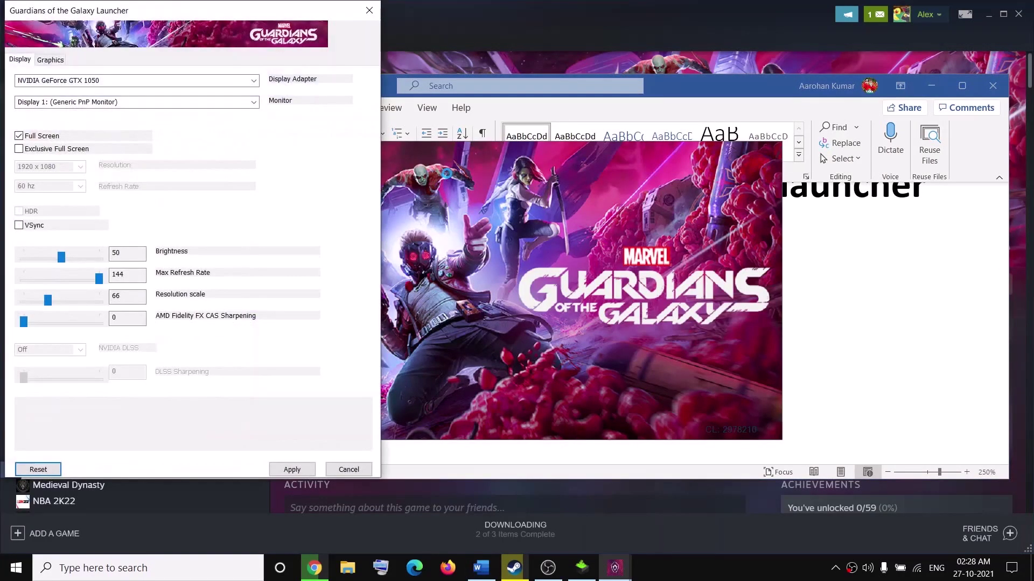
left_click_drag(159, 19, 356, 42)
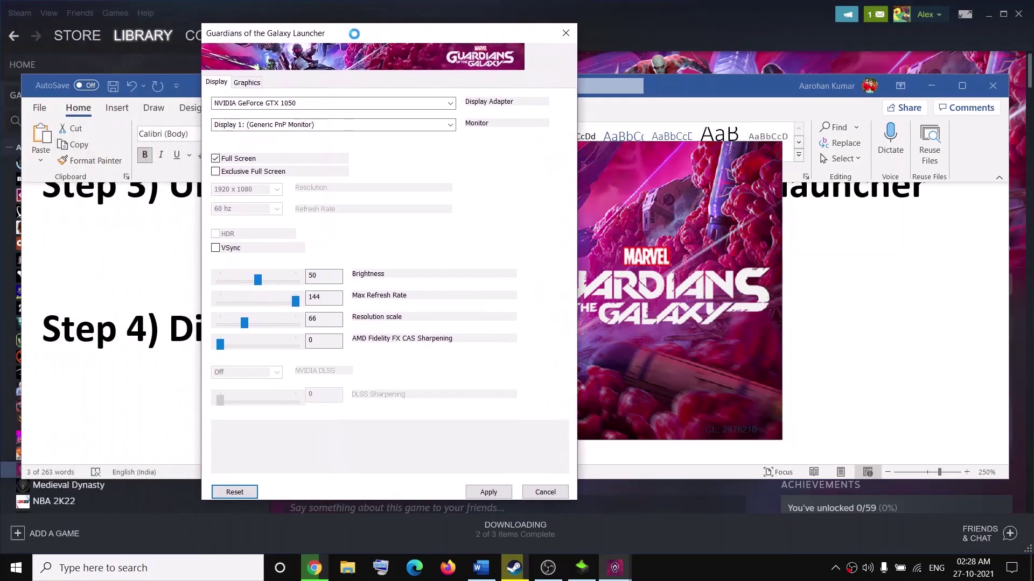
left_click(248, 84)
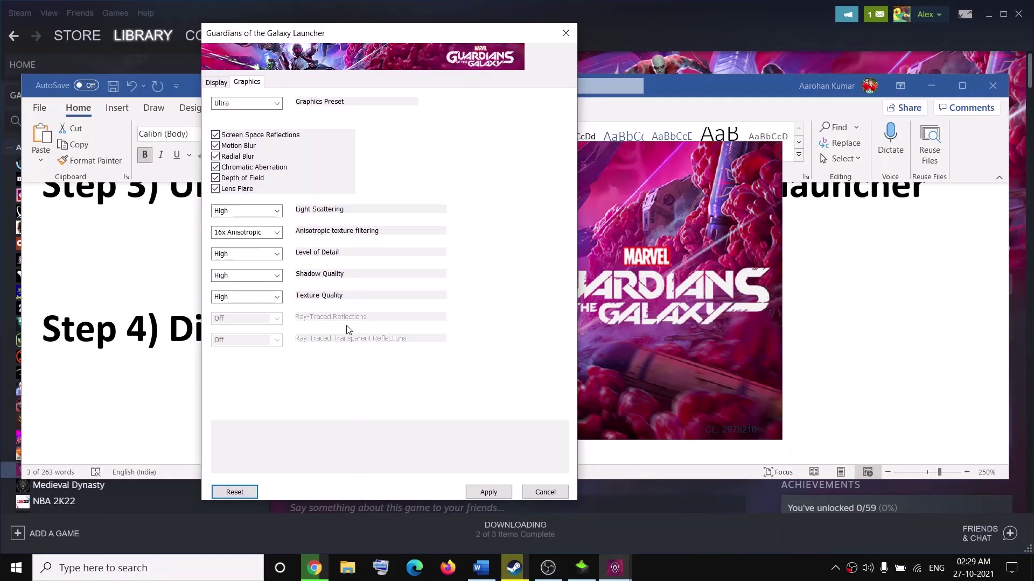
left_click(565, 34)
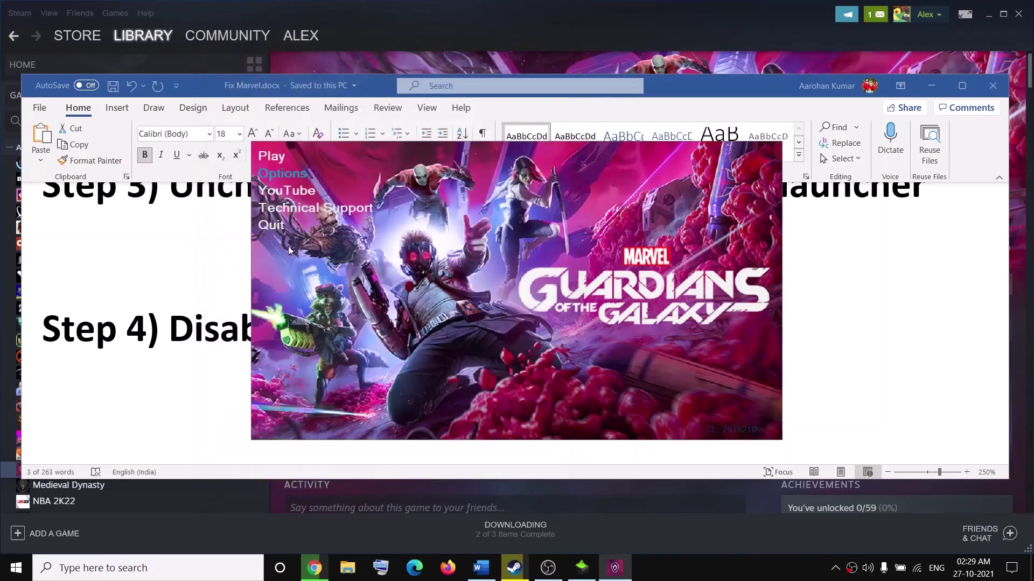
left_click(272, 225)
Step: Highlight Step 5's AMD Graphics Card Users instruction to roll the driver back to 21.10.2
scroll(314, 297, "down", 5)
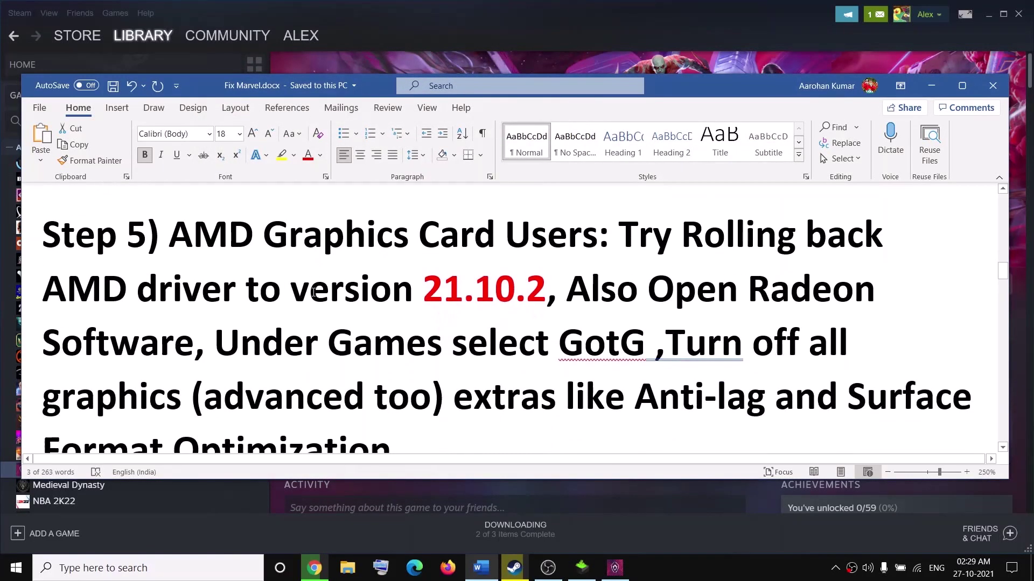
left_click_drag(171, 232, 575, 252)
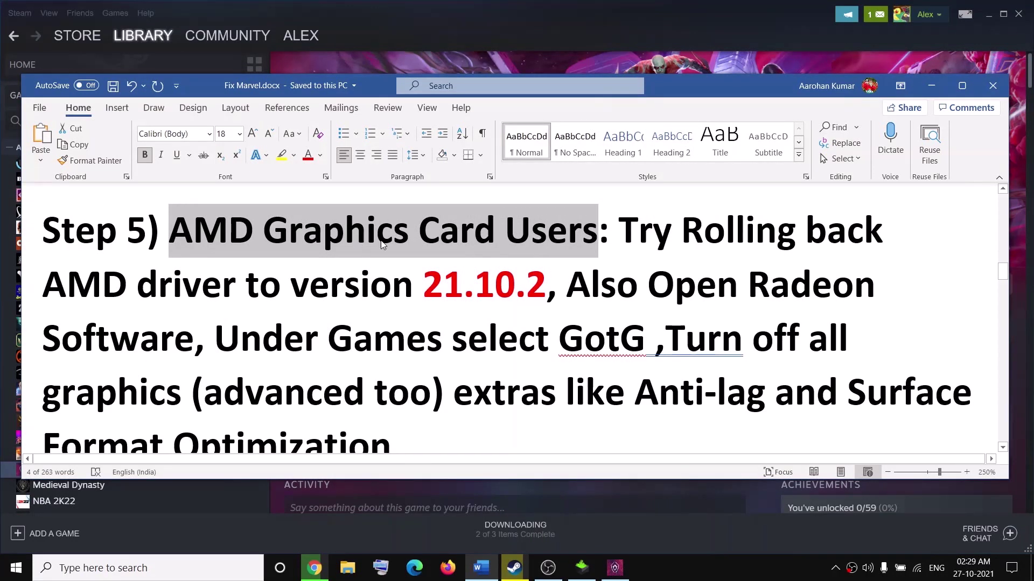
left_click_drag(619, 229, 546, 295)
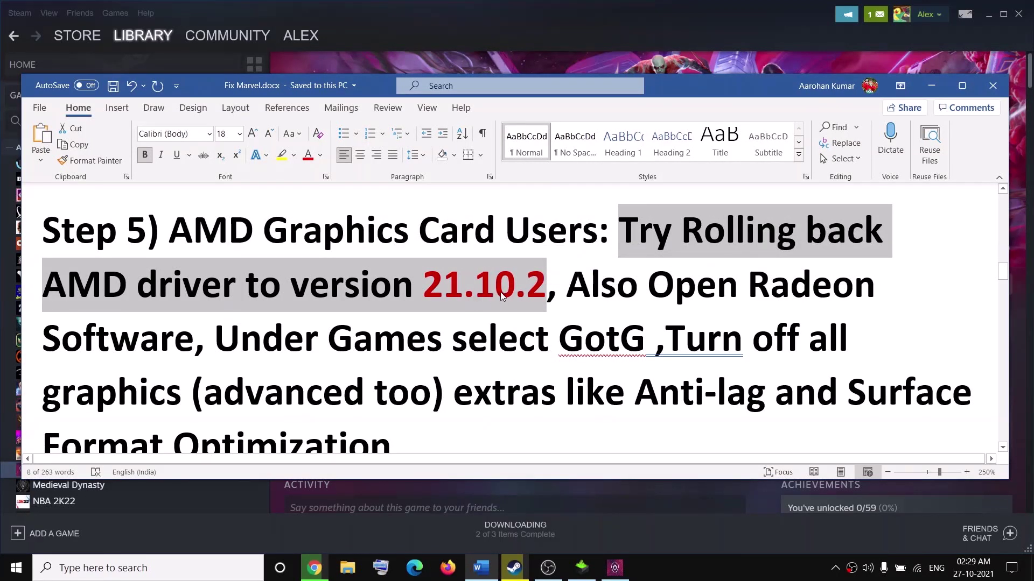
left_click(548, 280)
left_click_drag(547, 281, 291, 284)
left_click(392, 280)
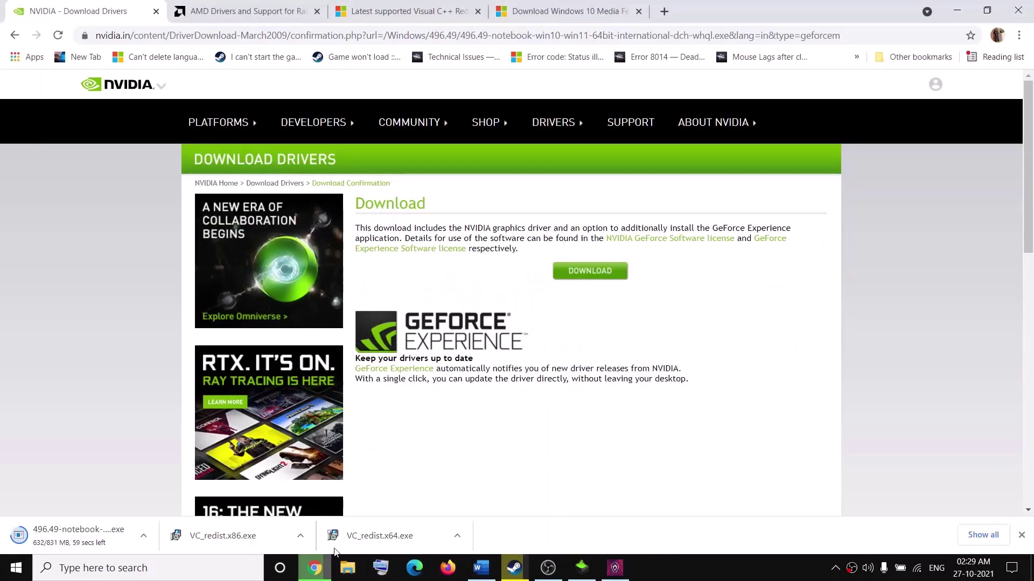
left_click(314, 568)
Step: On AMD's support page, select Graphics > Radeon 500 Series > RX 500X Series > RX 560X and submit
left_click(250, 19)
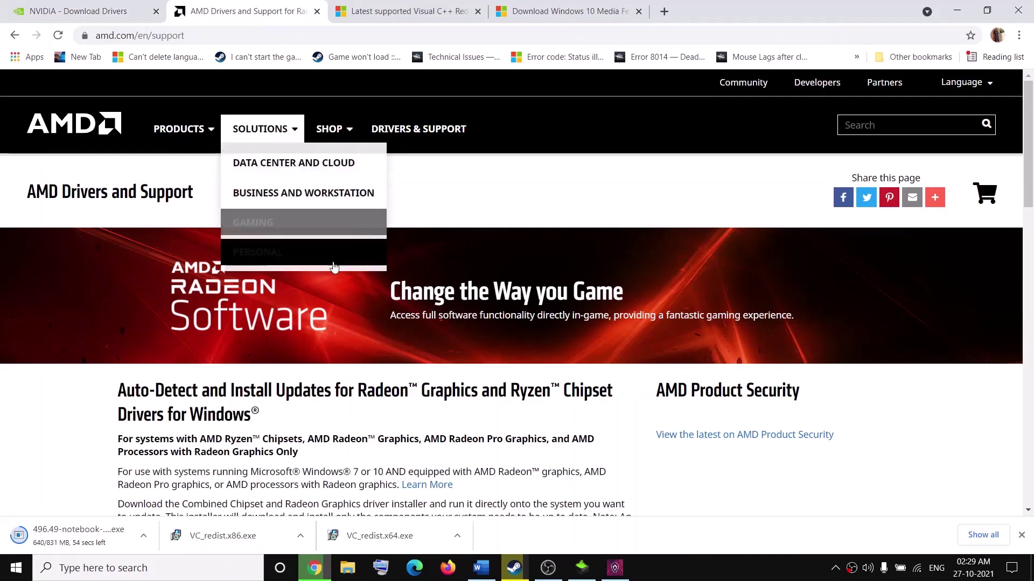
scroll(323, 302, "down", 8)
scroll(317, 318, "down", 2)
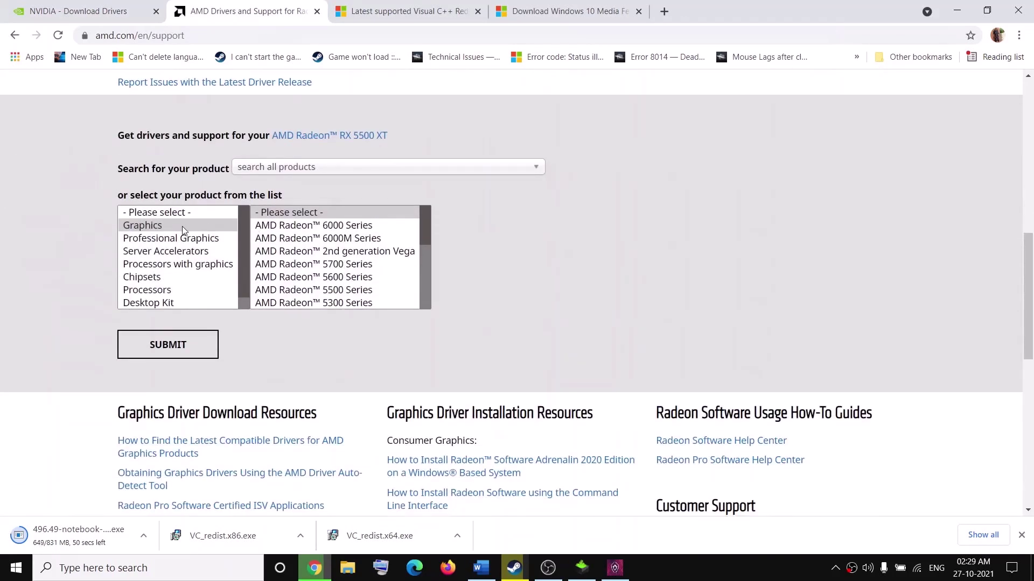
left_click(162, 226)
scroll(356, 272, "down", 4)
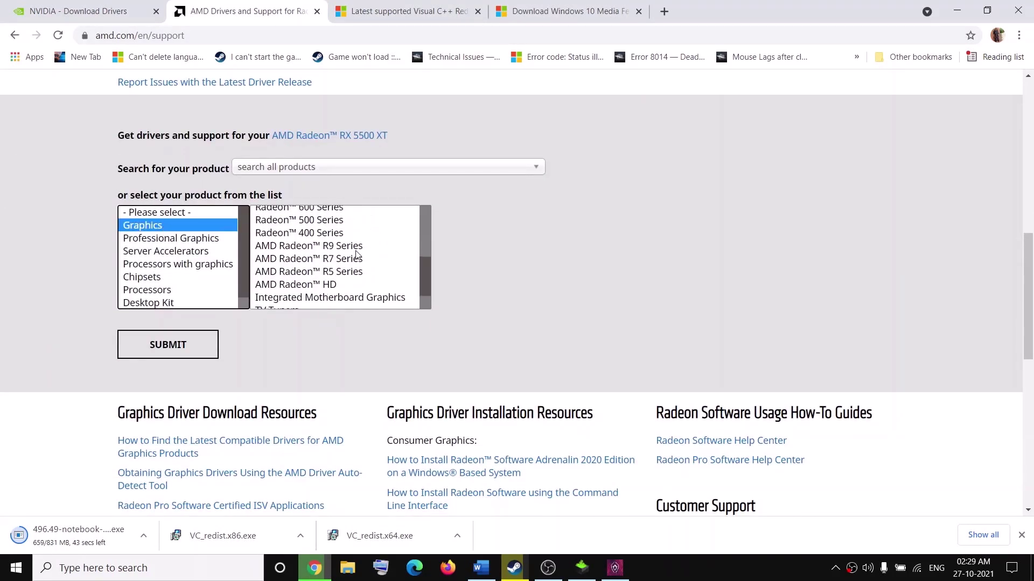
scroll(347, 260, "up", 5)
scroll(347, 272, "down", 7)
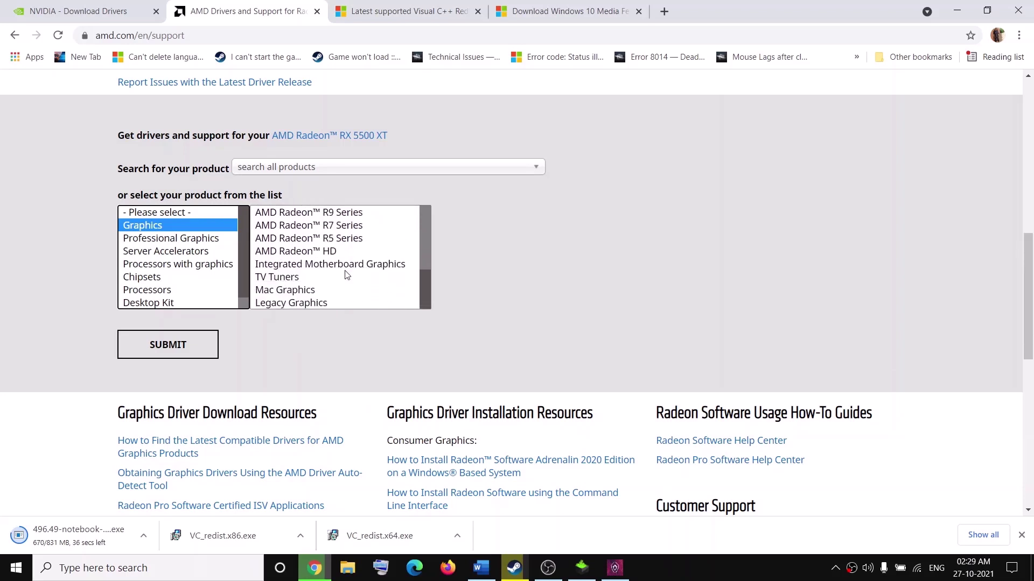
scroll(347, 274, "up", 2)
left_click(325, 254)
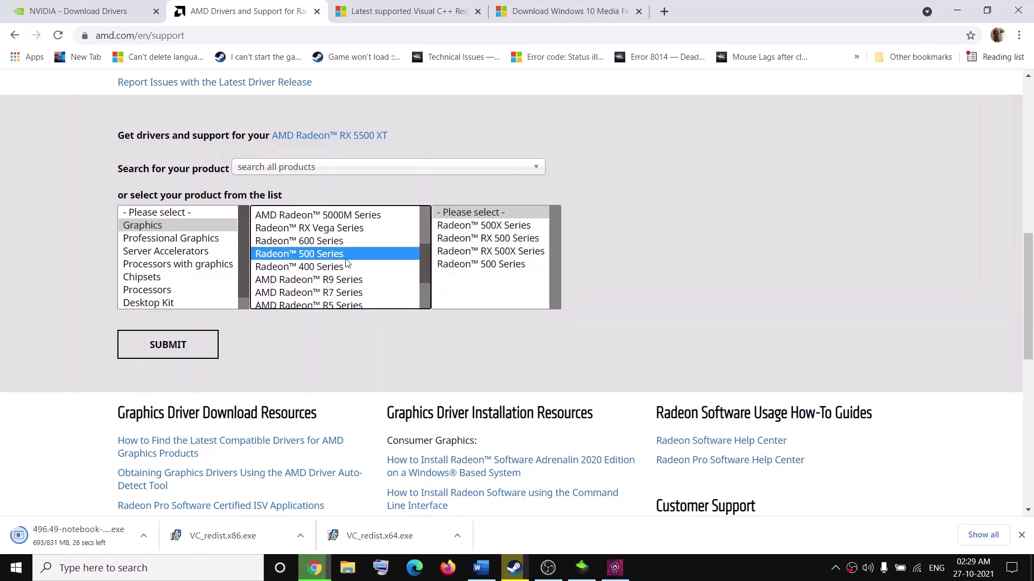
left_click(478, 252)
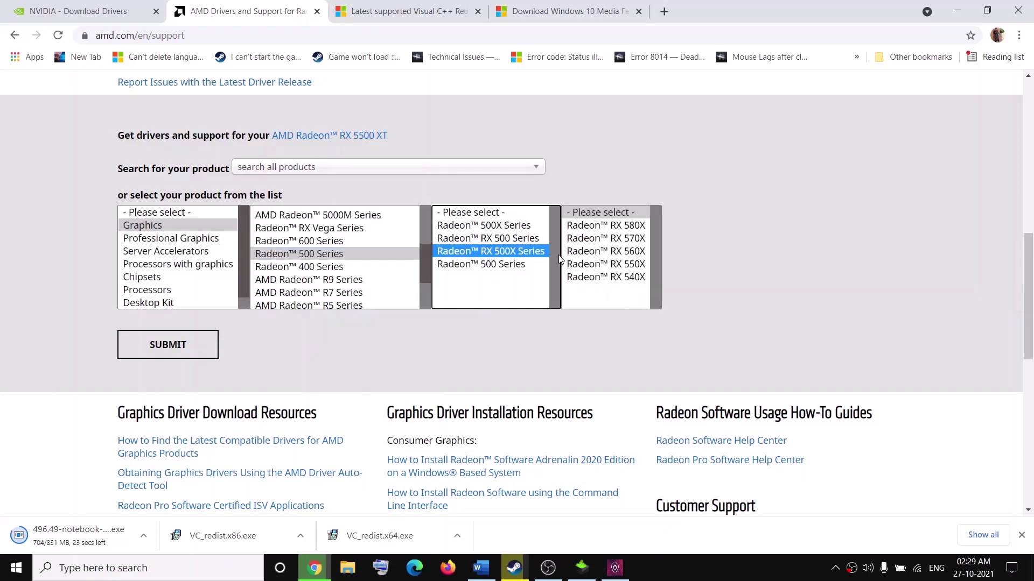
left_click(583, 252)
left_click(186, 337)
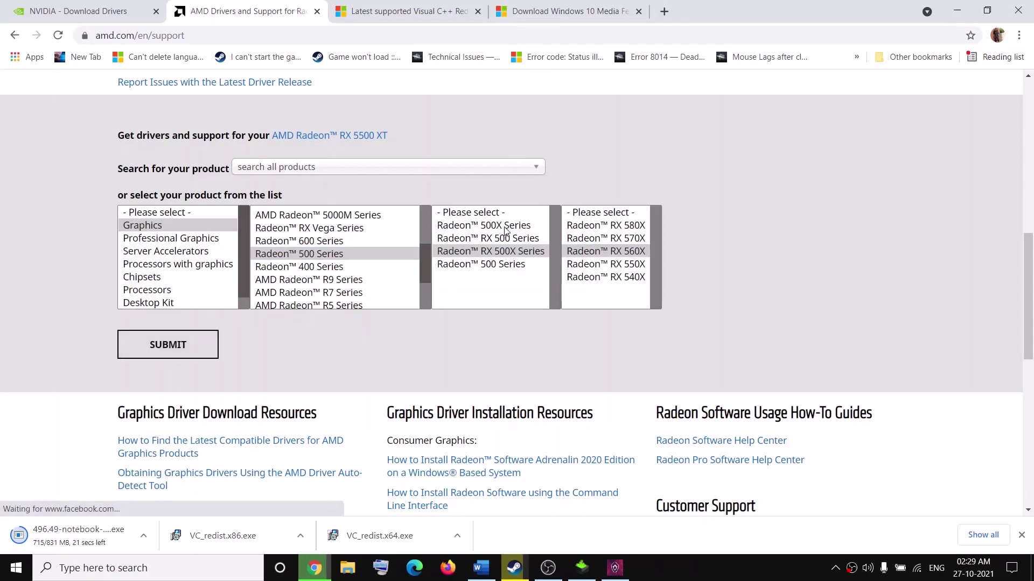
Step: Expand the Windows 11 driver listings, mark version 21.10.2, then collapse them
scroll(315, 293, "down", 4)
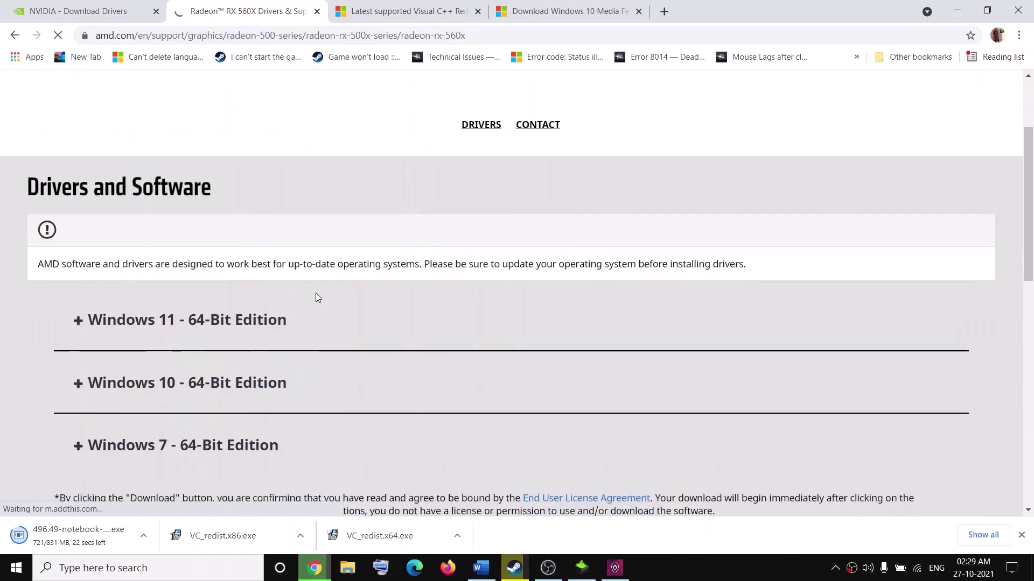
left_click(78, 228)
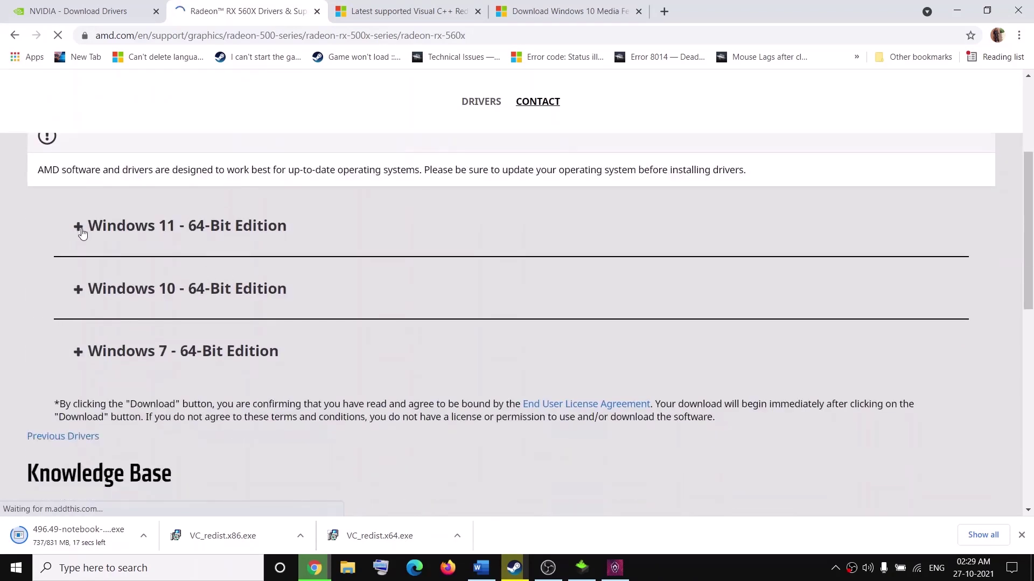
left_click_drag(148, 264, 209, 264)
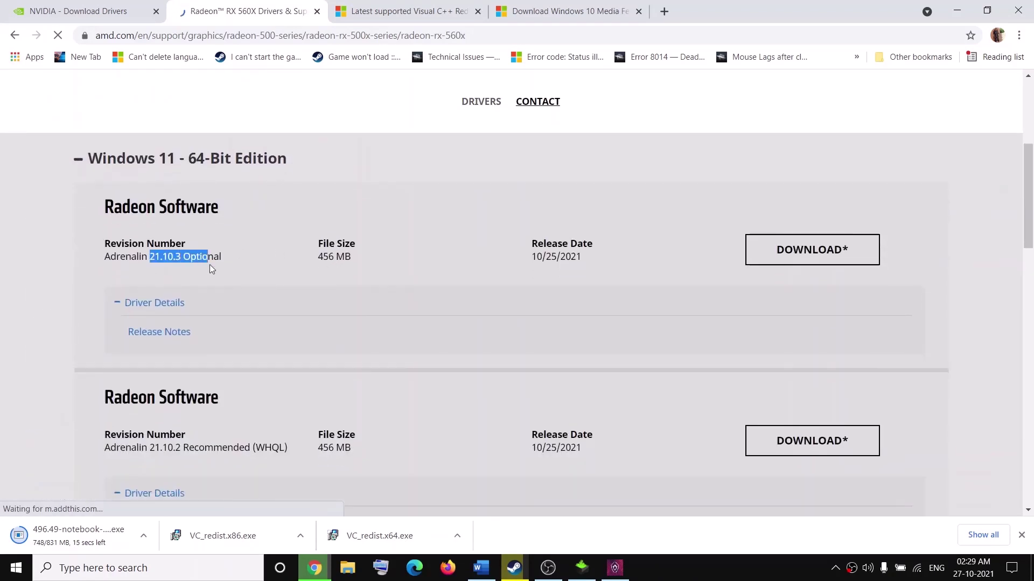
scroll(234, 295, "down", 2)
left_click_drag(150, 313, 173, 313)
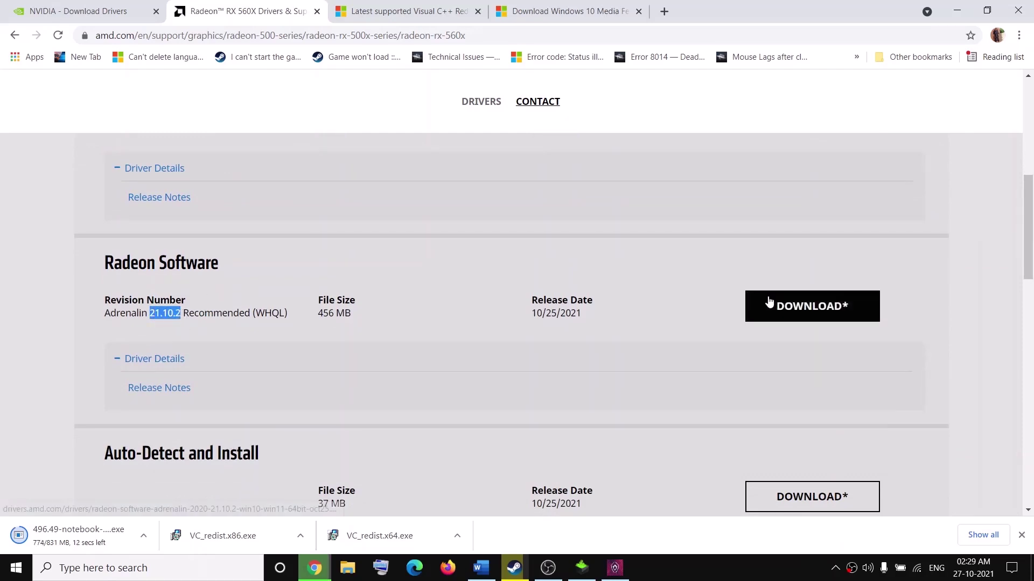
scroll(451, 334, "up", 2)
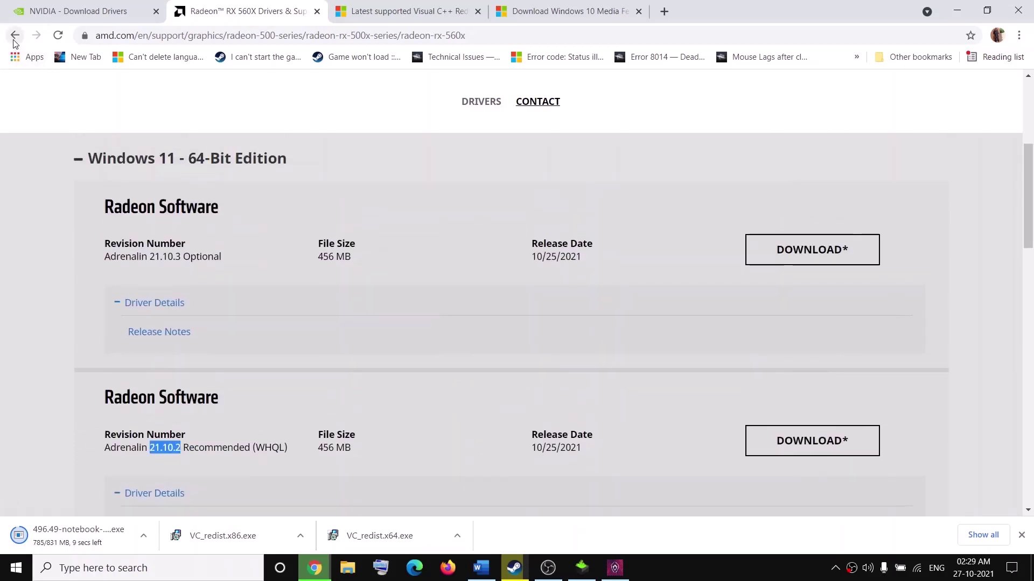
left_click(78, 158)
Step: Expand the Windows 10 listings and highlight the Adrenalin 21.10.2 Recommended (WHQL) release
scroll(148, 199, "down", 2)
scroll(148, 200, "up", 2)
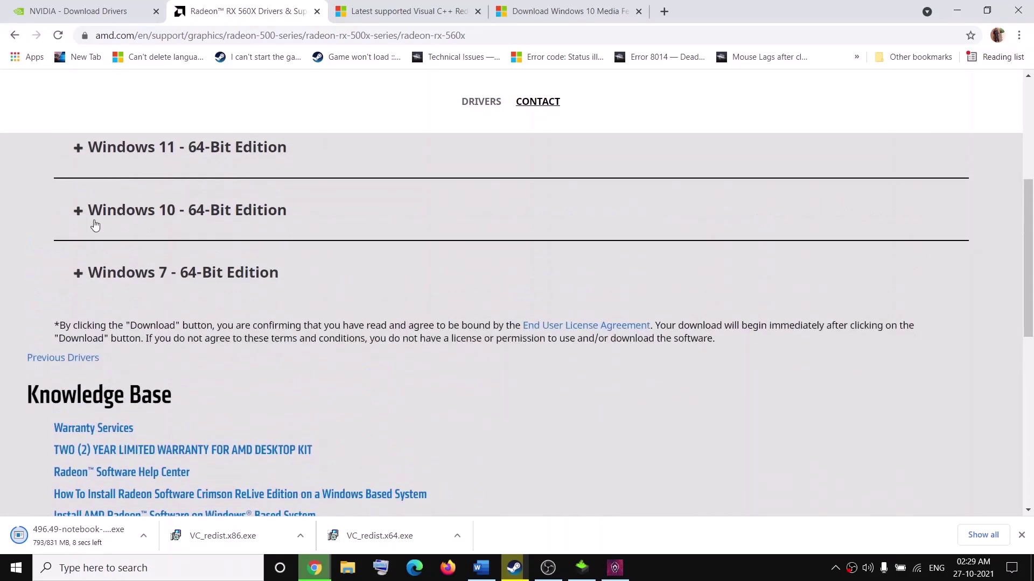
left_click(77, 224)
scroll(256, 285, "down", 2)
scroll(257, 291, "down", 1)
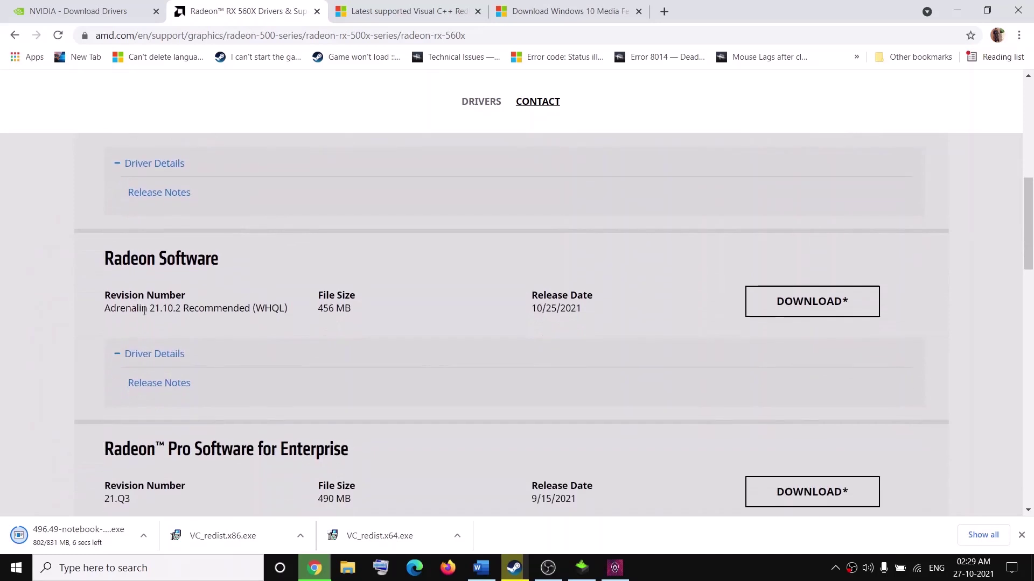
left_click_drag(147, 310, 235, 311)
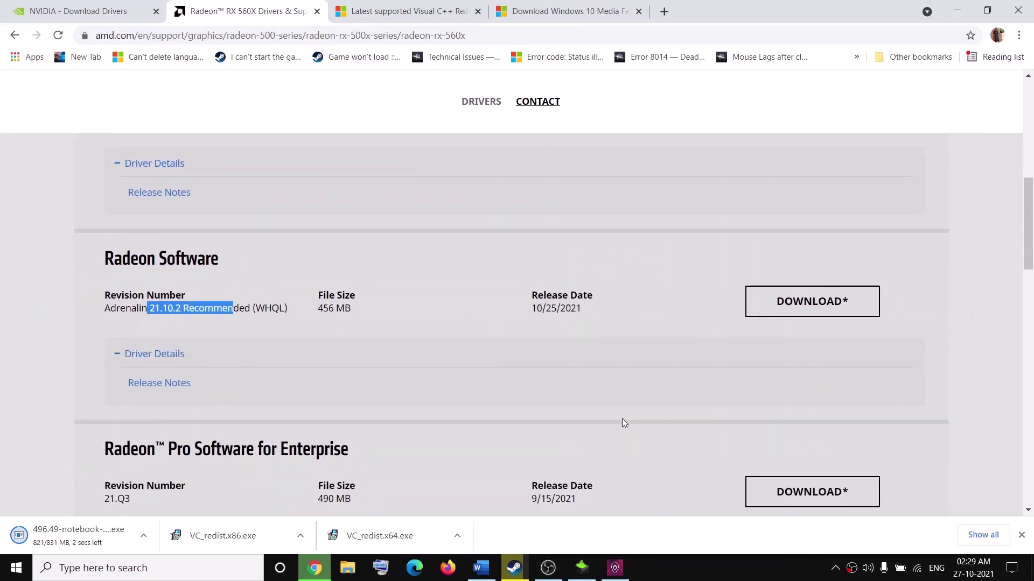
left_click(480, 568)
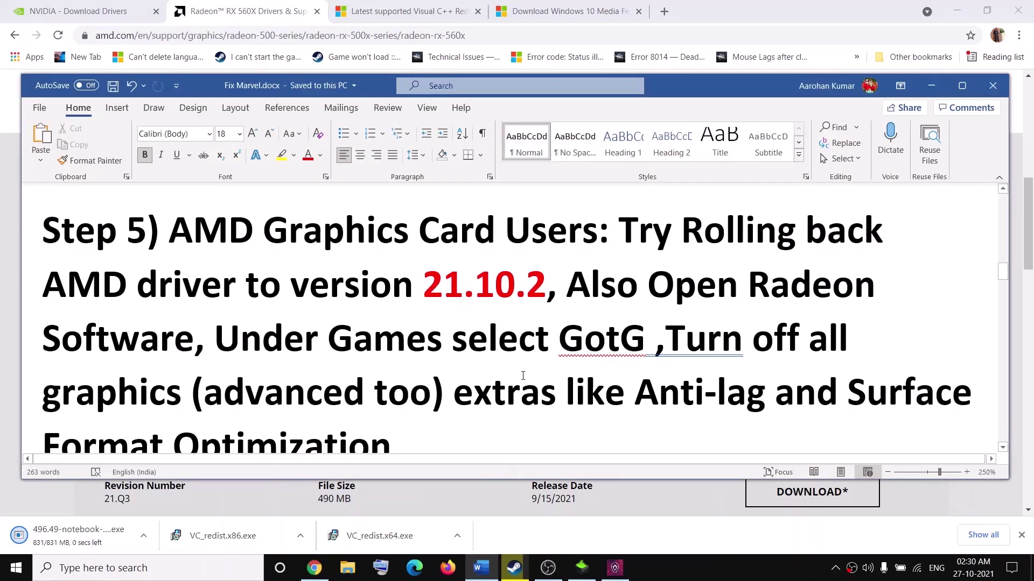
Step: Highlight Step 5's notes on Radeon Software, Games, GotG and turning off graphics extras
scroll(631, 323, "down", 1)
left_click_drag(748, 204, 220, 243)
left_click_drag(328, 258, 405, 259)
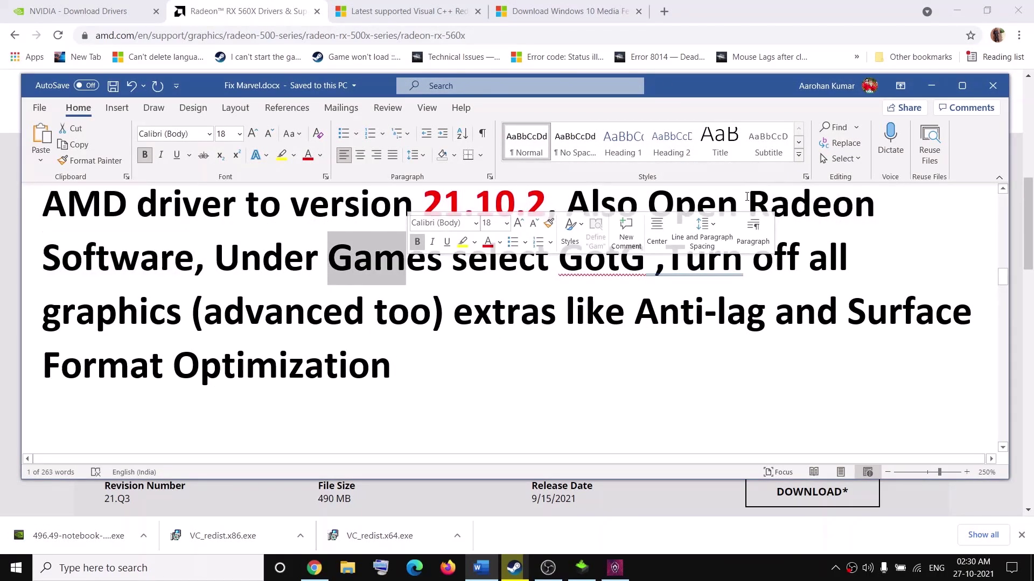
left_click(94, 258)
double_click(401, 263)
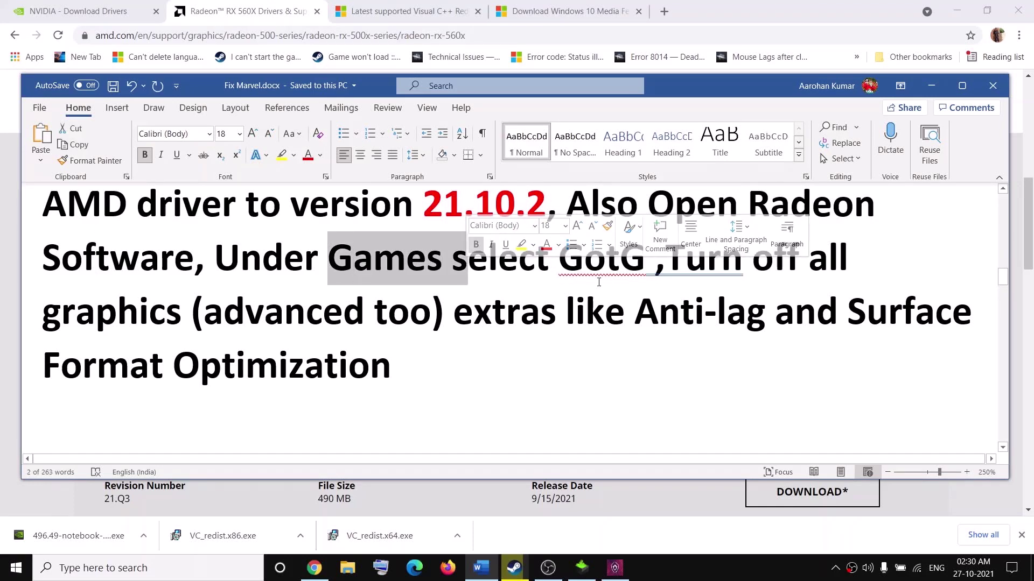
double_click(601, 258)
left_click_drag(689, 266, 447, 364)
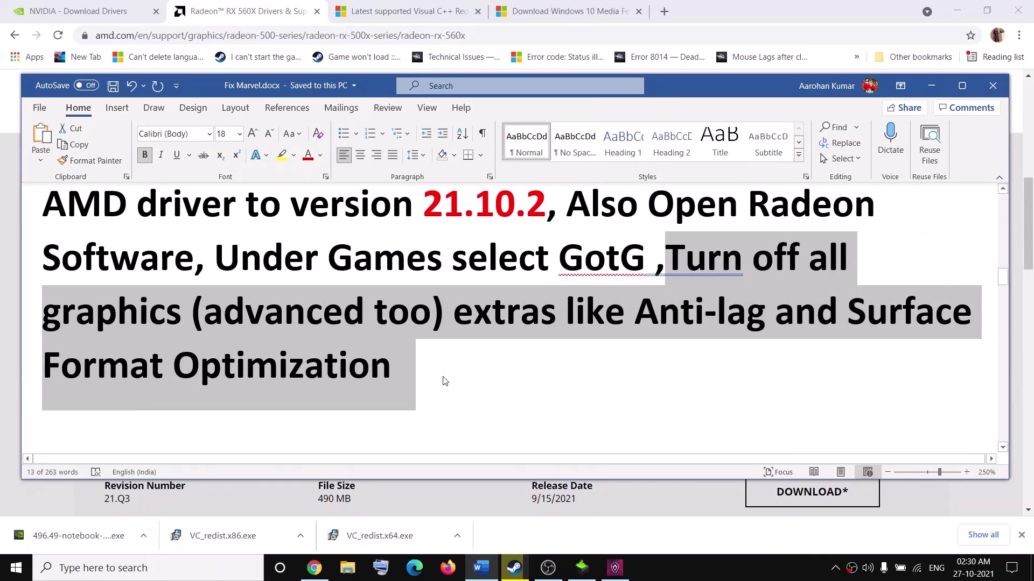
Step: Highlight 'Try Window' in the Step 6 heading, then minimize Word for the game launcher
scroll(445, 369, "up", 1)
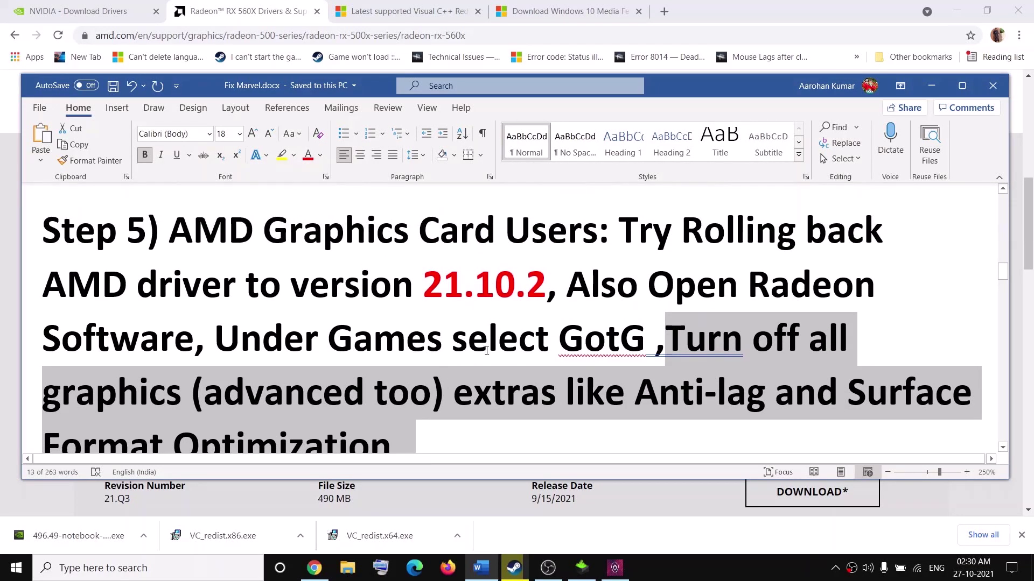
scroll(486, 351, "down", 1)
scroll(457, 376, "up", 1)
scroll(345, 318, "down", 3)
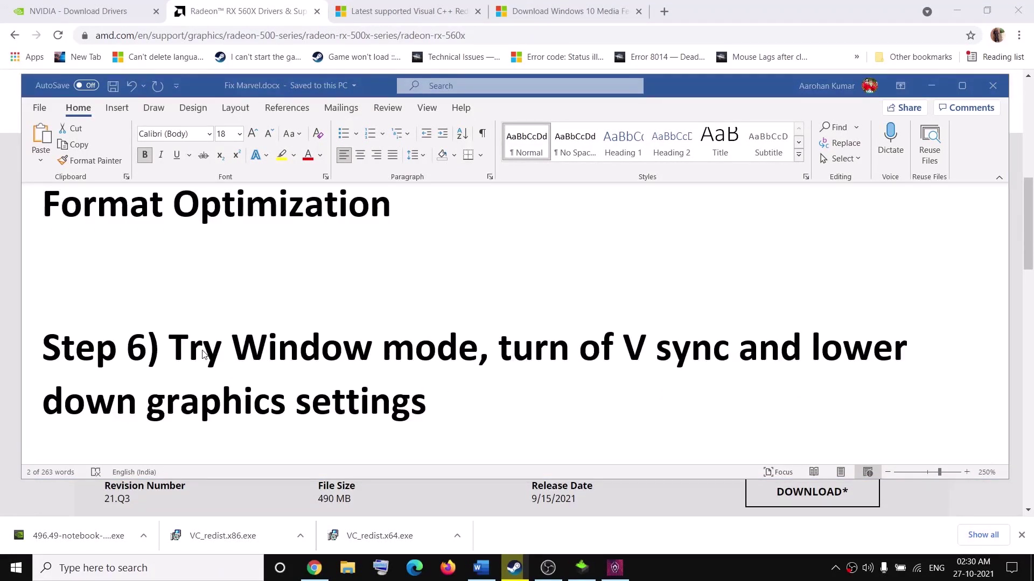
left_click_drag(213, 355, 376, 358)
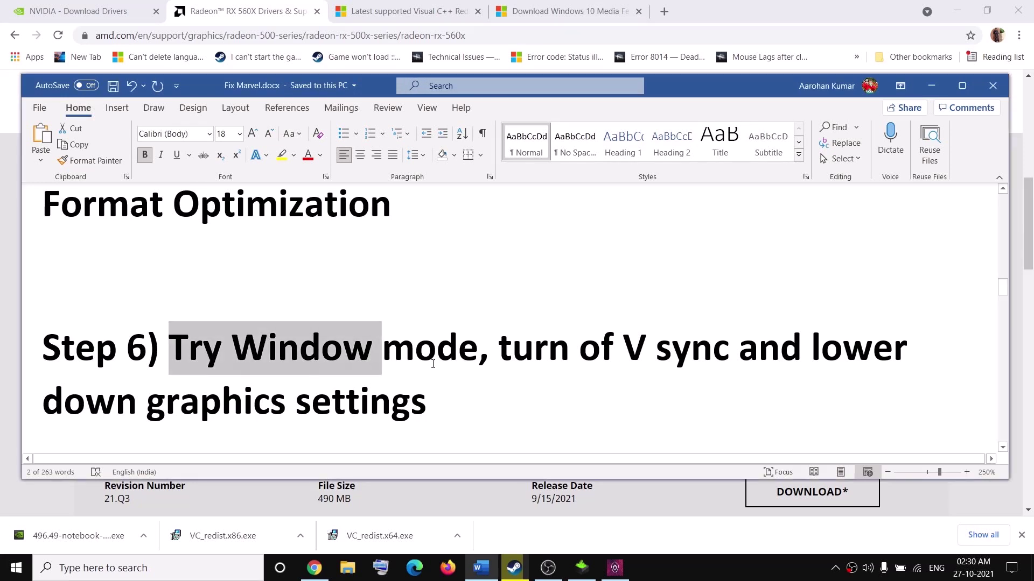
left_click(932, 85)
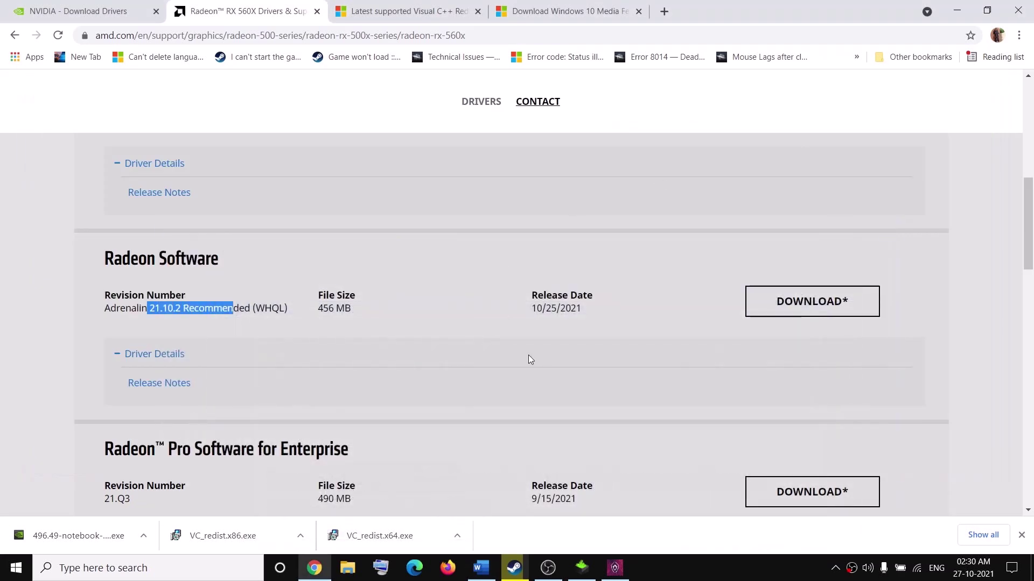
left_click(514, 568)
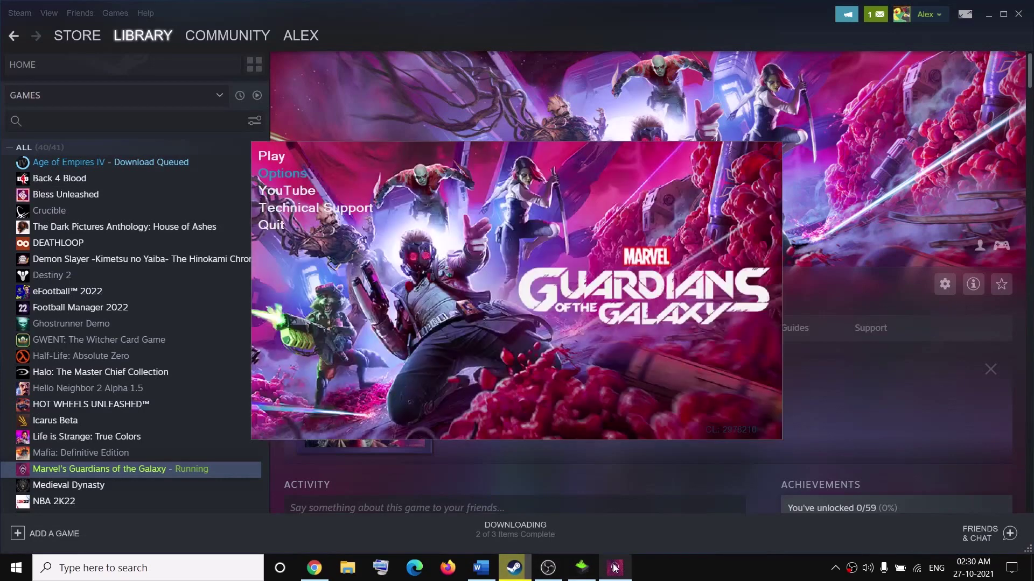
Step: Turn Full Screen off in the game's settings so it runs windowed
left_click(283, 174)
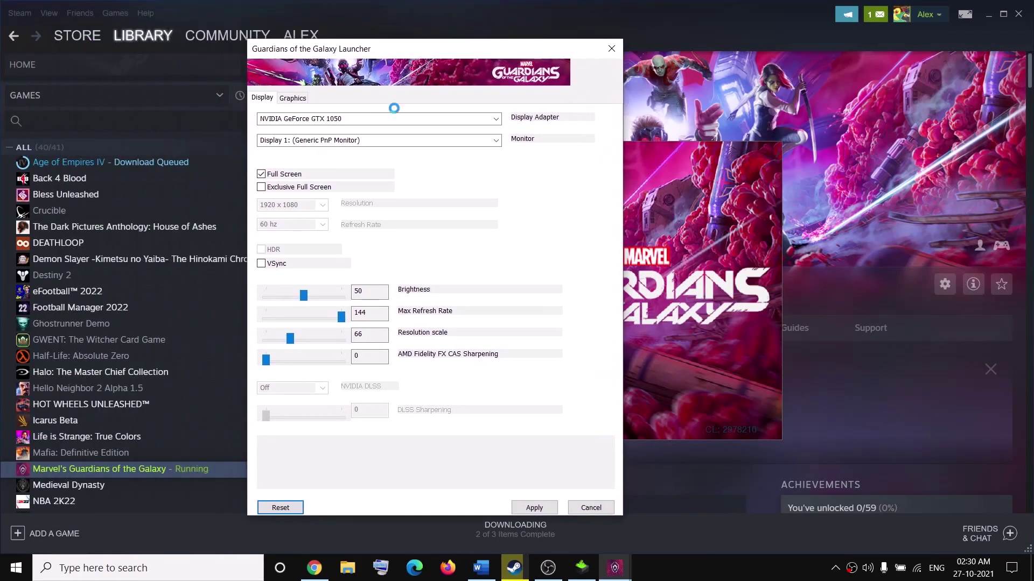
left_click(261, 175)
left_click(263, 175)
left_click(280, 176)
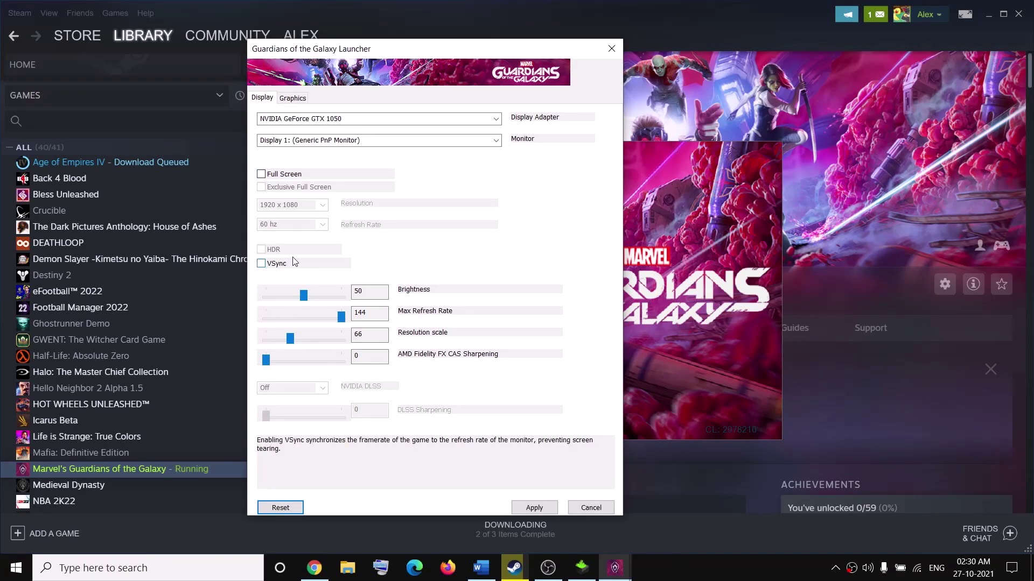
Step: Lower the Graphics Preset to Medium, then apply the settings and close the options
left_click(297, 100)
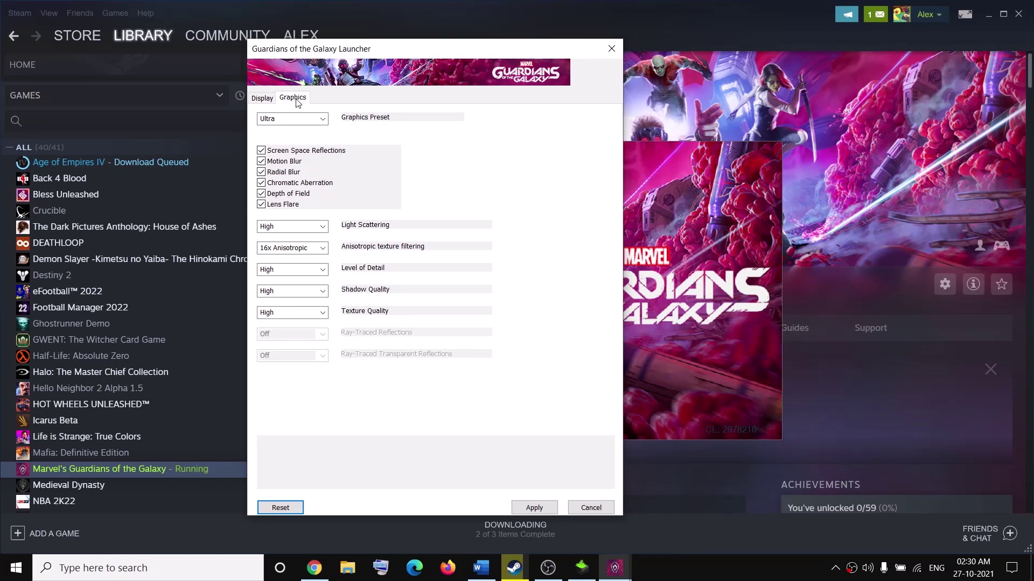
left_click(324, 119)
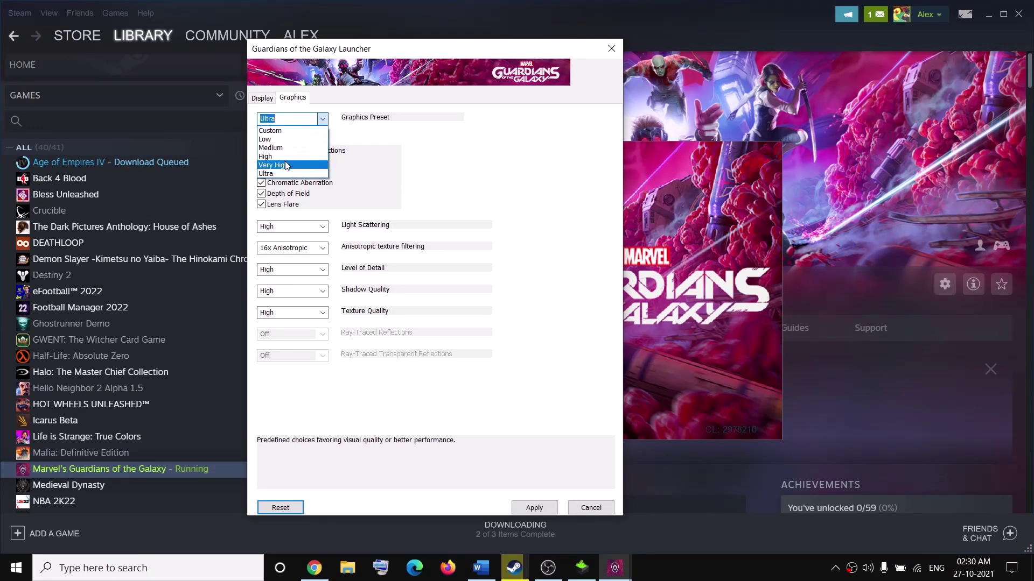
left_click(286, 165)
left_click(325, 123)
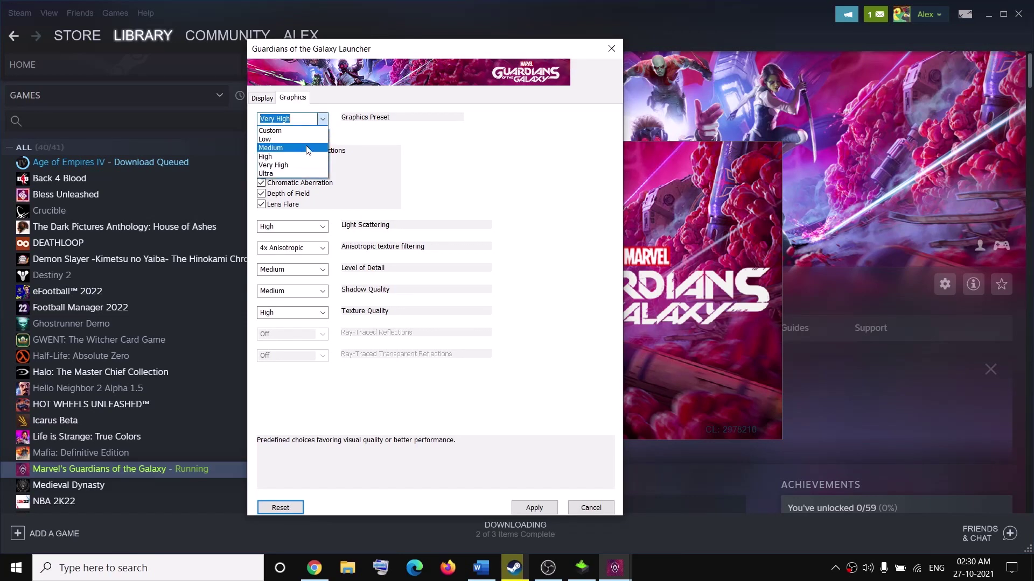
left_click(282, 158)
left_click(324, 121)
left_click(279, 149)
left_click(325, 121)
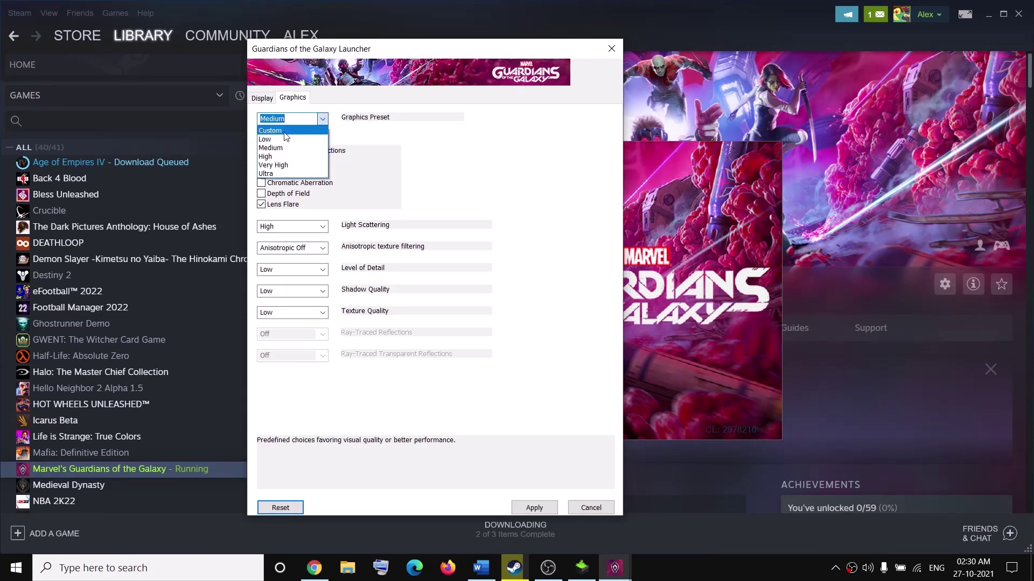
left_click(370, 132)
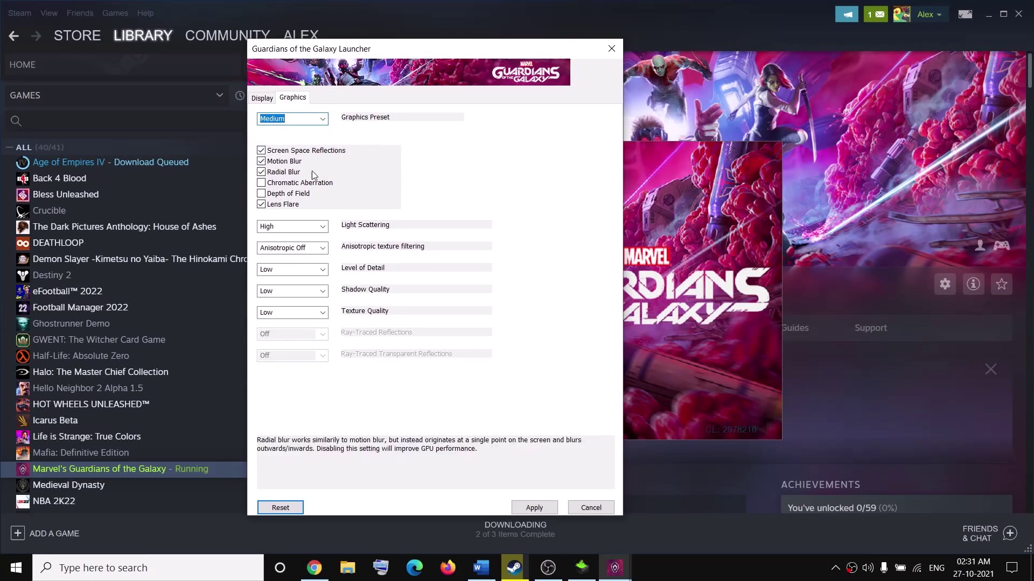
left_click(263, 99)
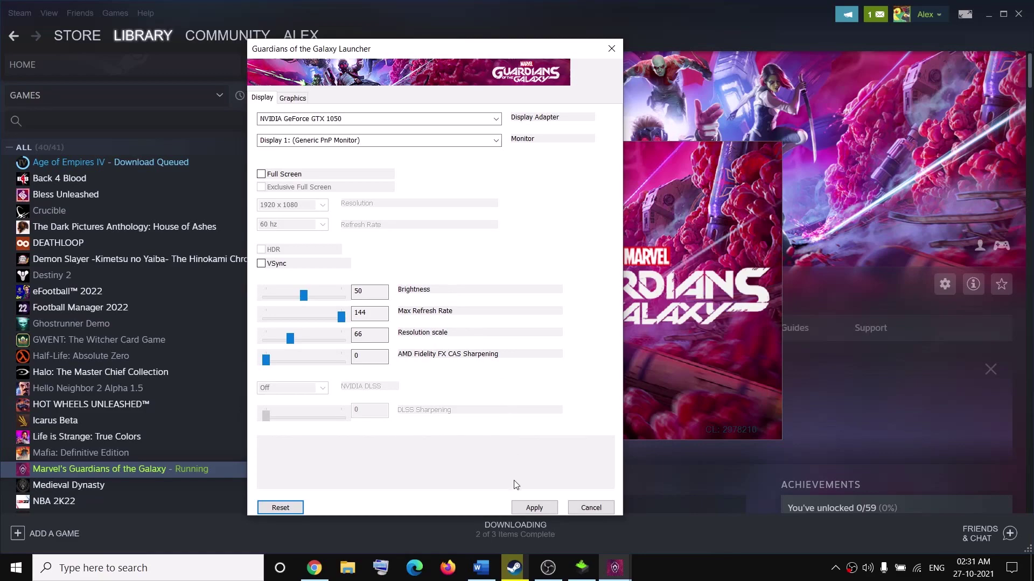
left_click(533, 509)
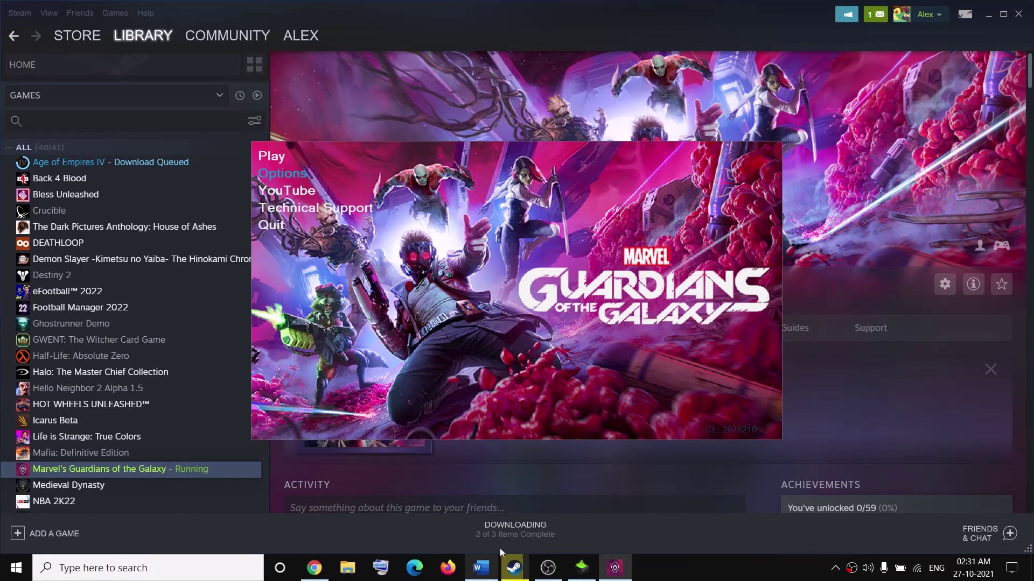
Step: Select the Visual C++ download link in the guide's Step 7
left_click(480, 567)
scroll(350, 347, "down", 10)
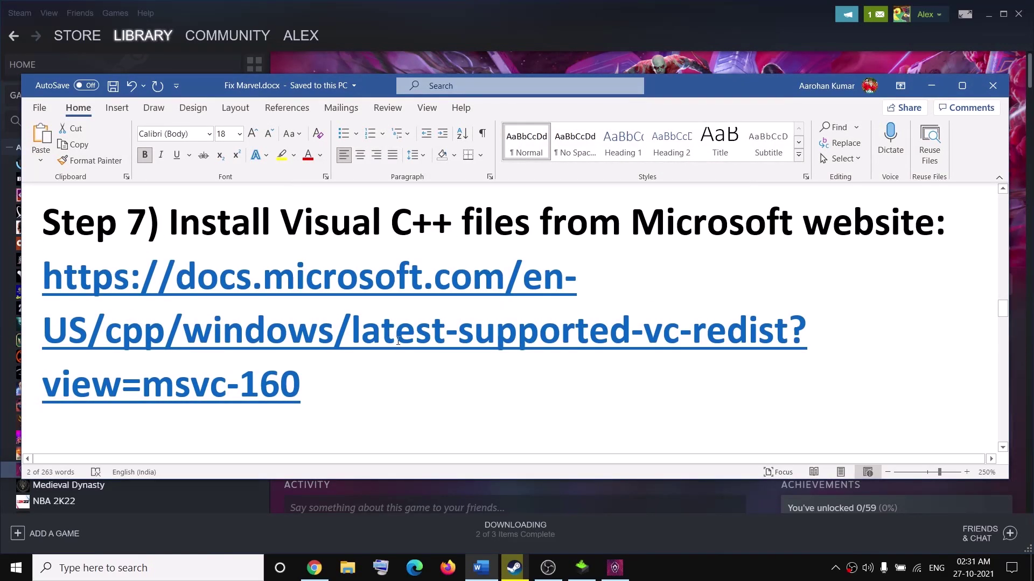
left_click_drag(327, 370, 134, 322)
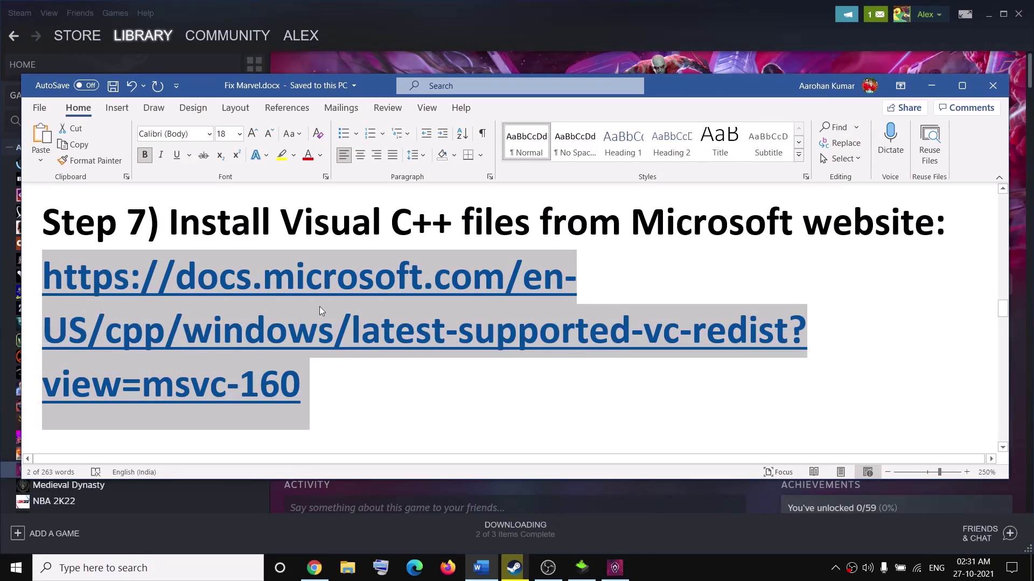
left_click(313, 567)
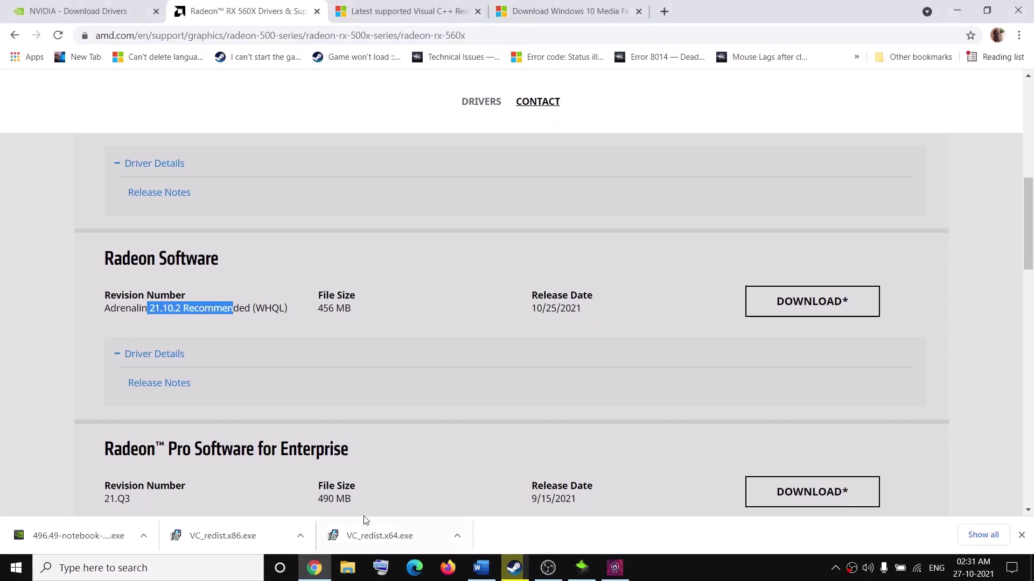
Step: Mark the X86 and X64 rows in the Visual C++ downloads table and run VC_redist.x64.exe
left_click(399, 15)
scroll(559, 243, "down", 7)
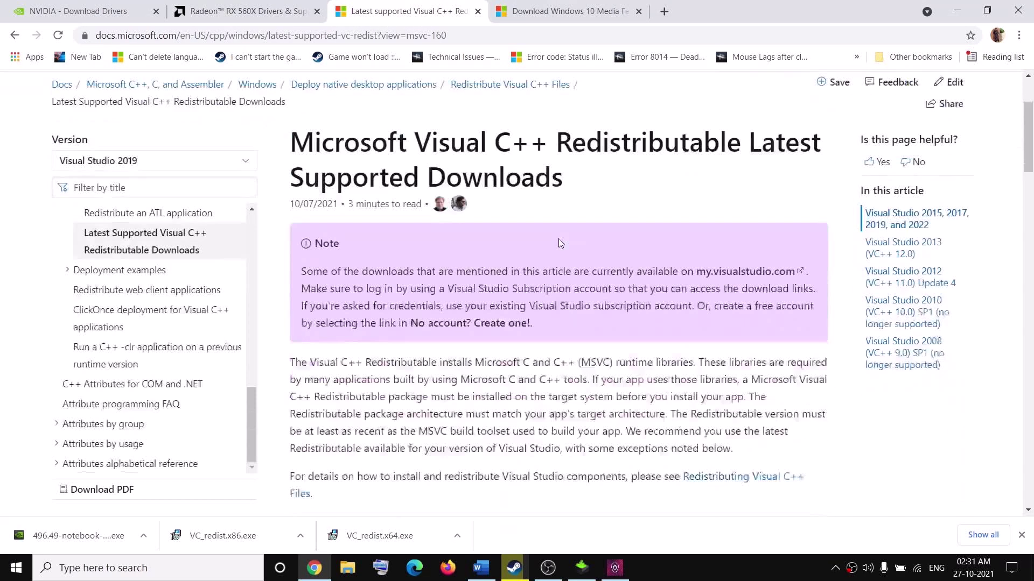
scroll(557, 250, "down", 2)
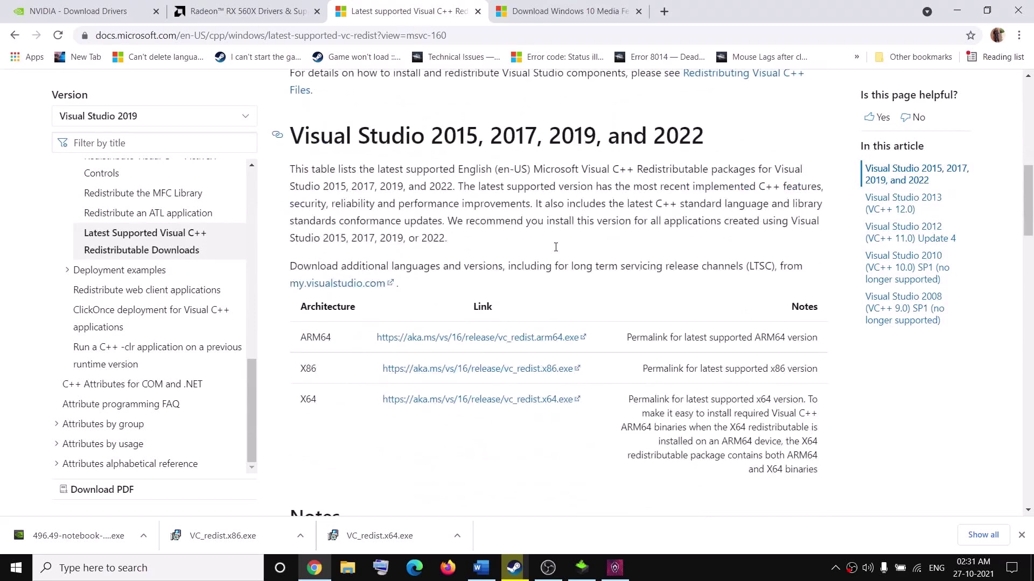
left_click_drag(357, 136, 692, 139)
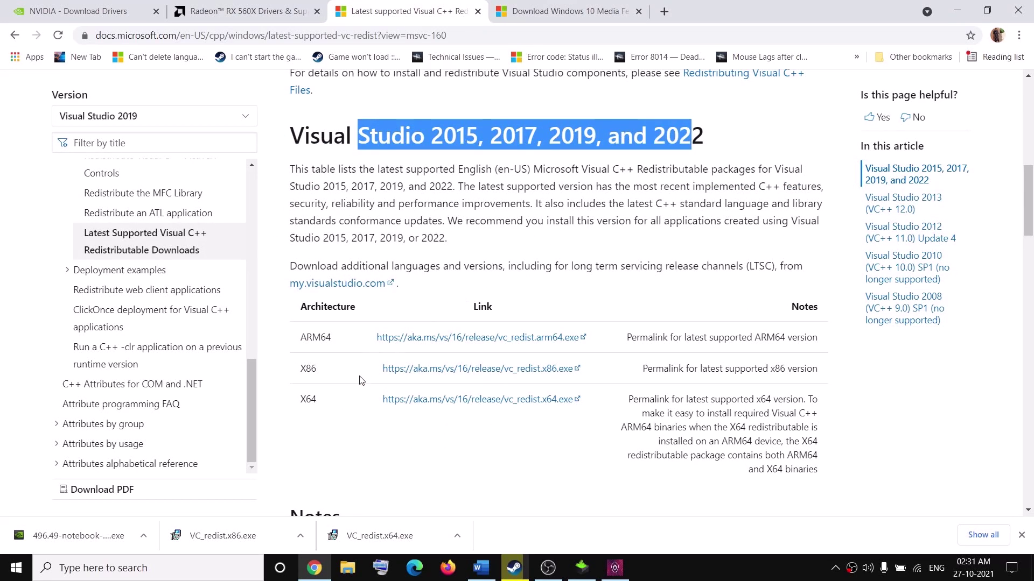
double_click(308, 369)
double_click(308, 400)
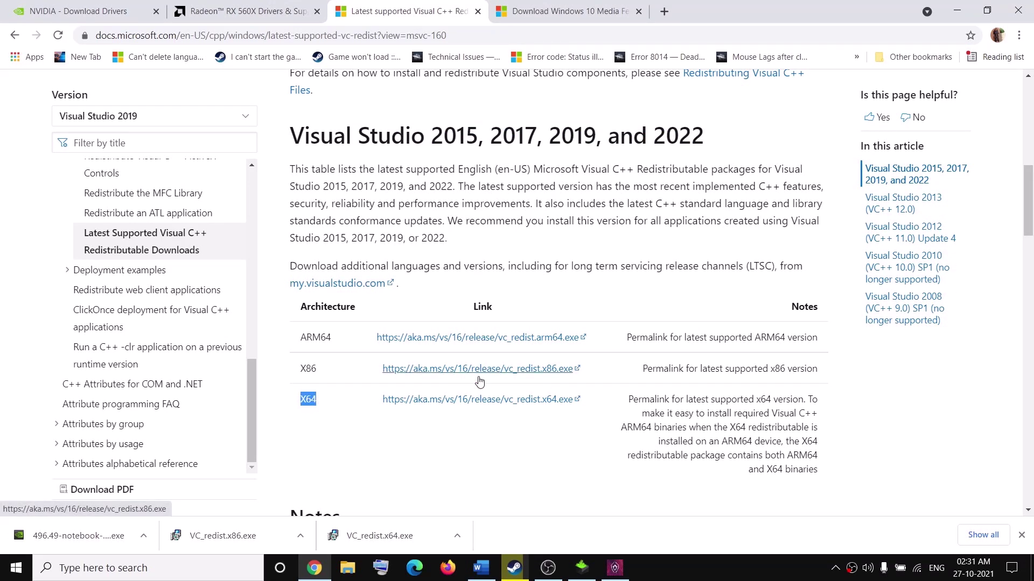
left_click(415, 549)
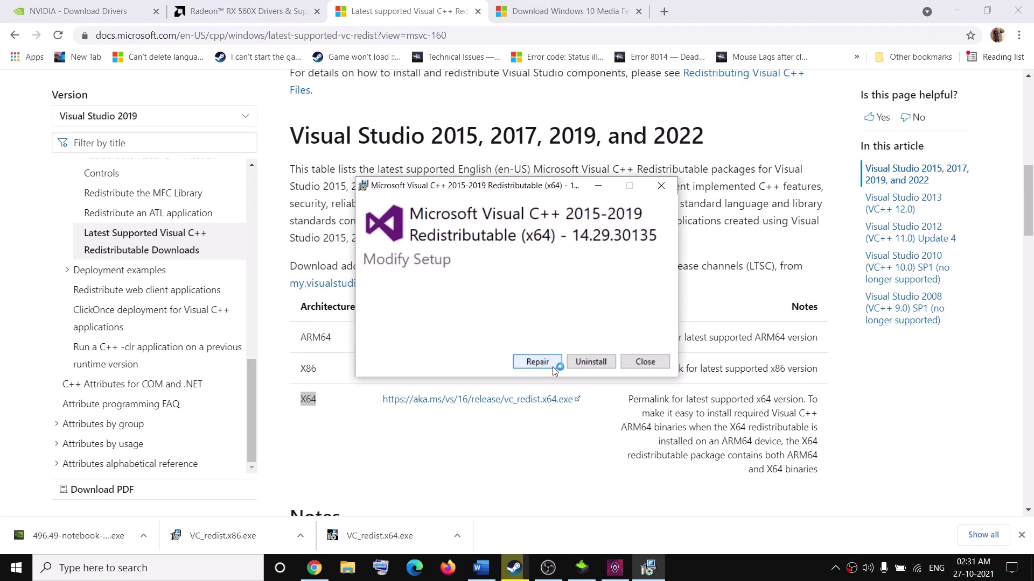
Step: Repair the x64 and x86 Visual C++ 14.29.30135 redistributables and close both success messages
left_click(530, 360)
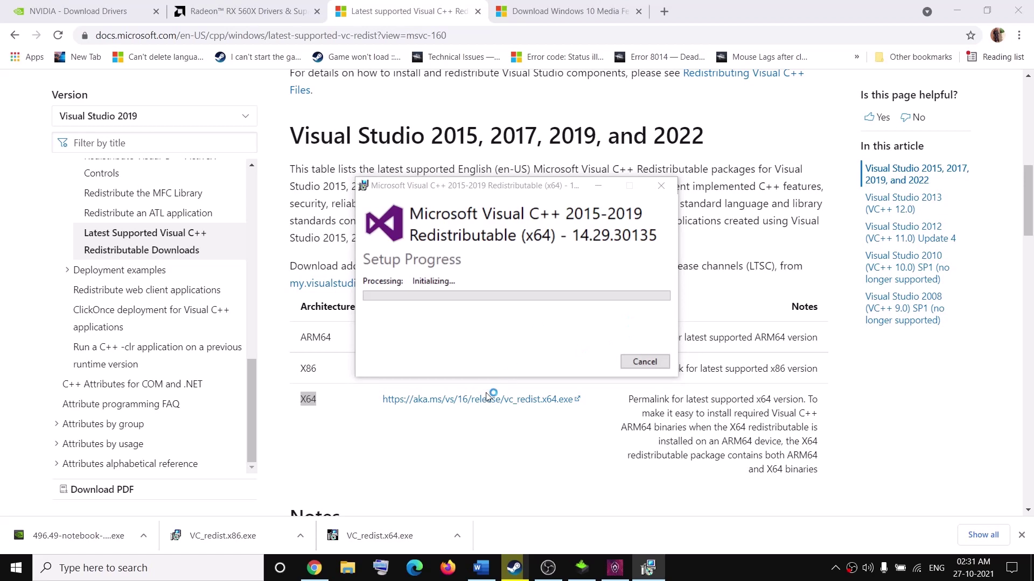
left_click(232, 541)
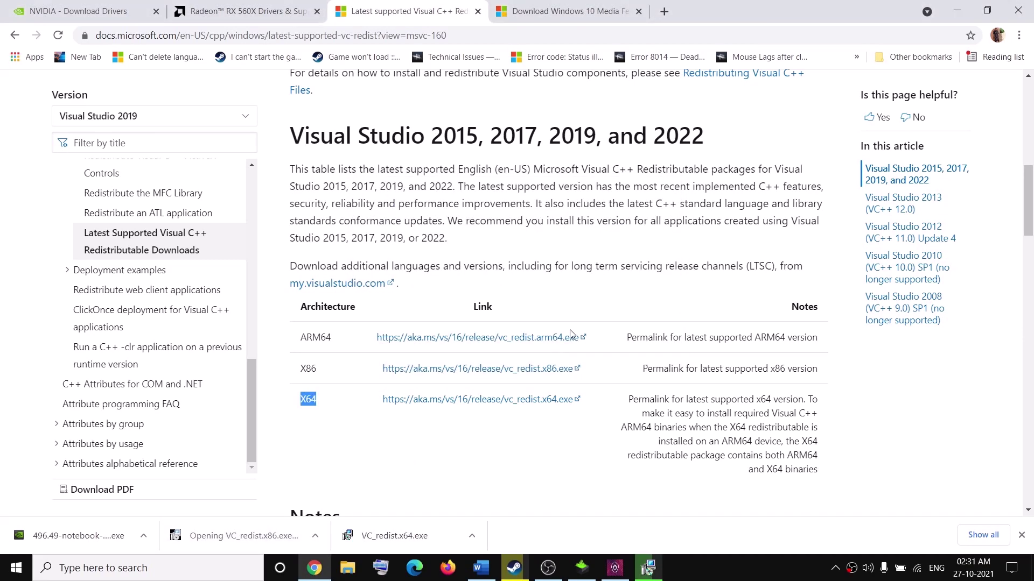
left_click(534, 361)
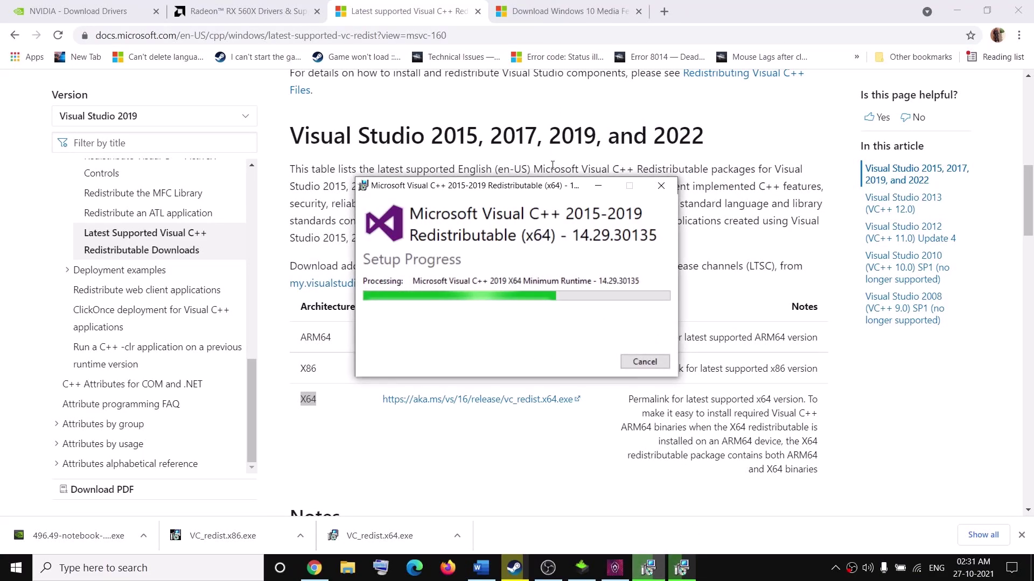
left_click_drag(554, 193, 763, 207)
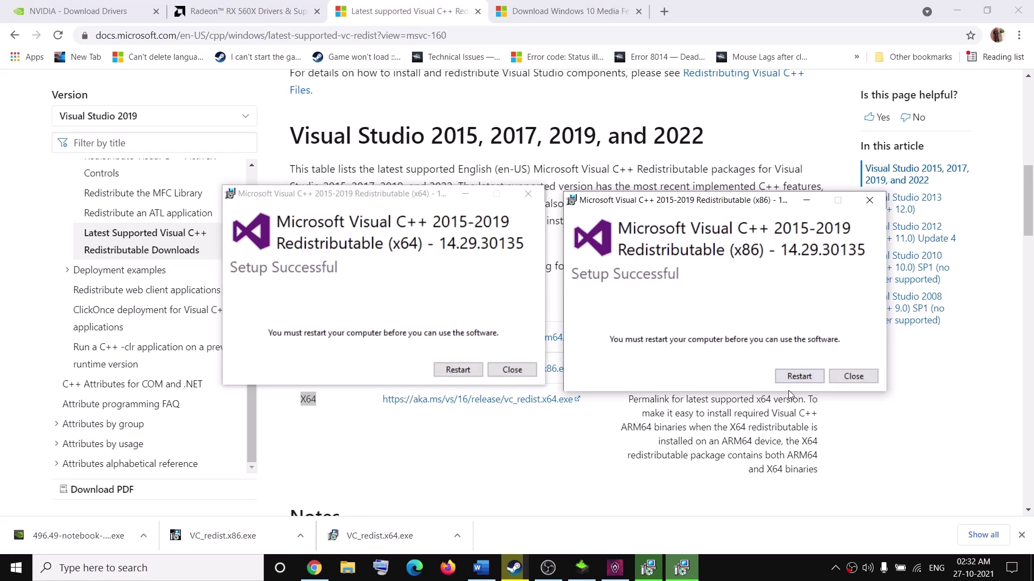
left_click(853, 377)
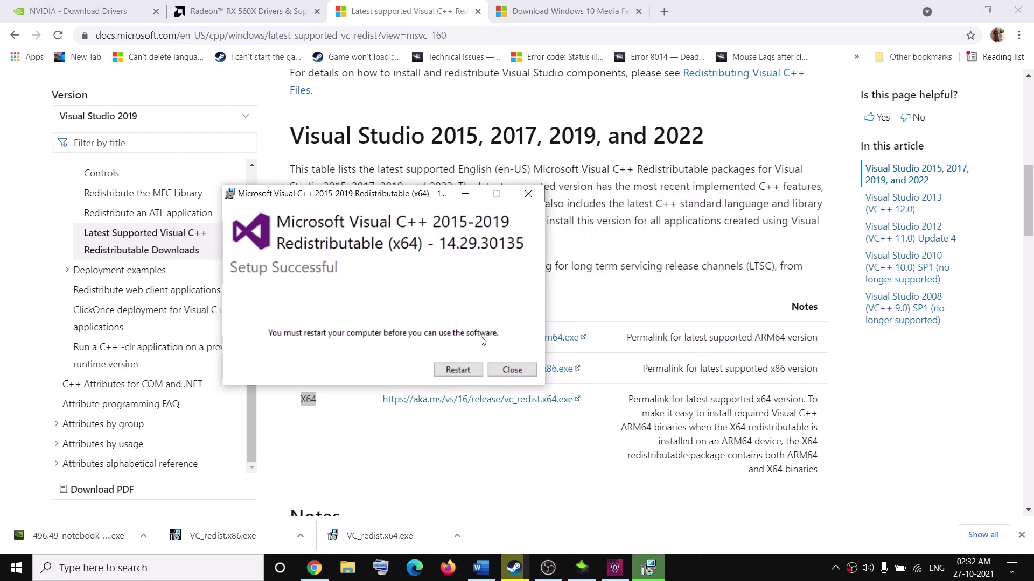
left_click(510, 375)
left_click(481, 568)
Step: Scroll to Step 8 and select 'Windows 10 N Edition' and 'Media Feature Pack' in the guide
scroll(316, 296, "down", 5)
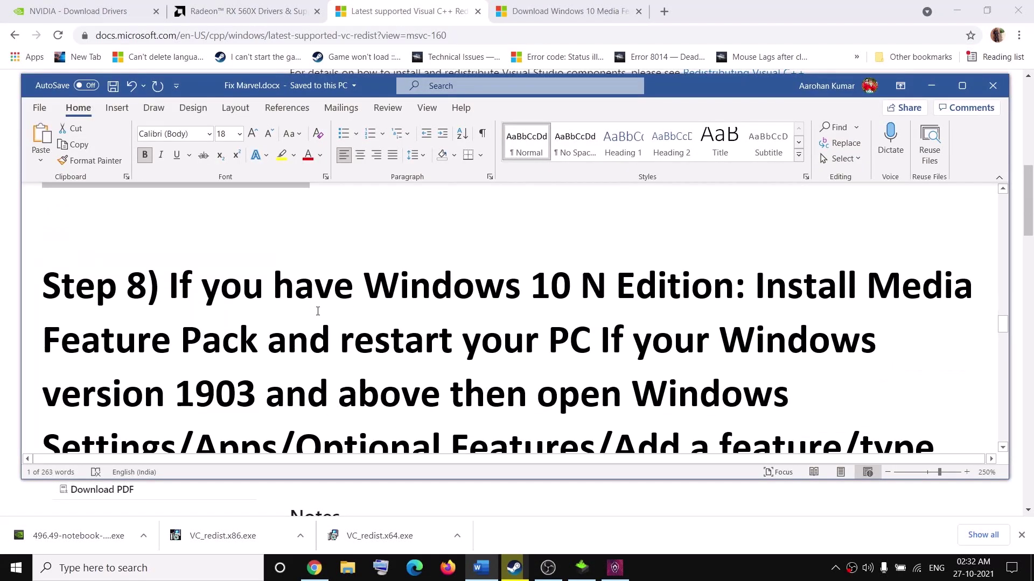
scroll(323, 302, "down", 2)
scroll(367, 296, "up", 2)
left_click_drag(394, 284, 699, 266)
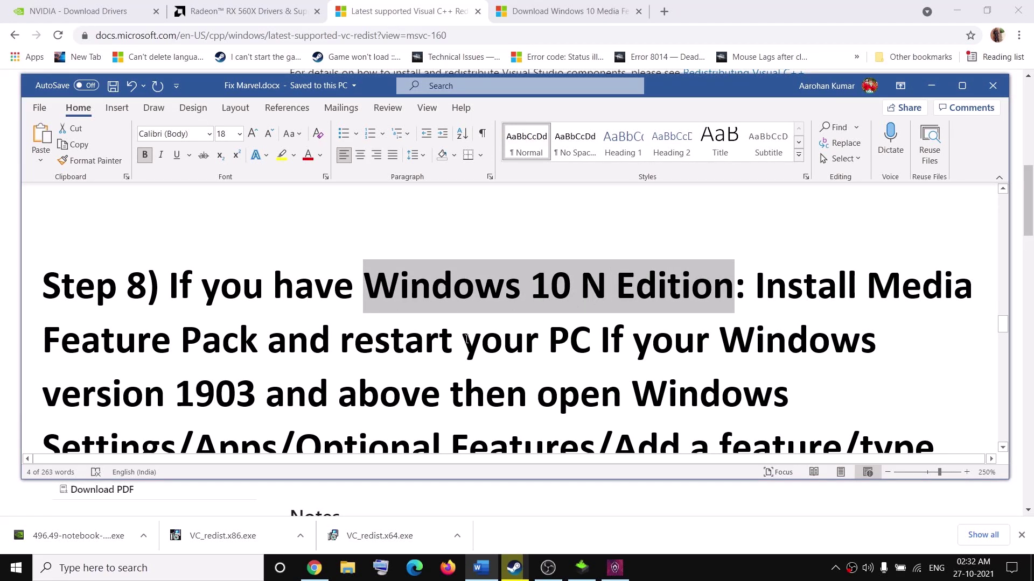
left_click_drag(879, 297, 257, 341)
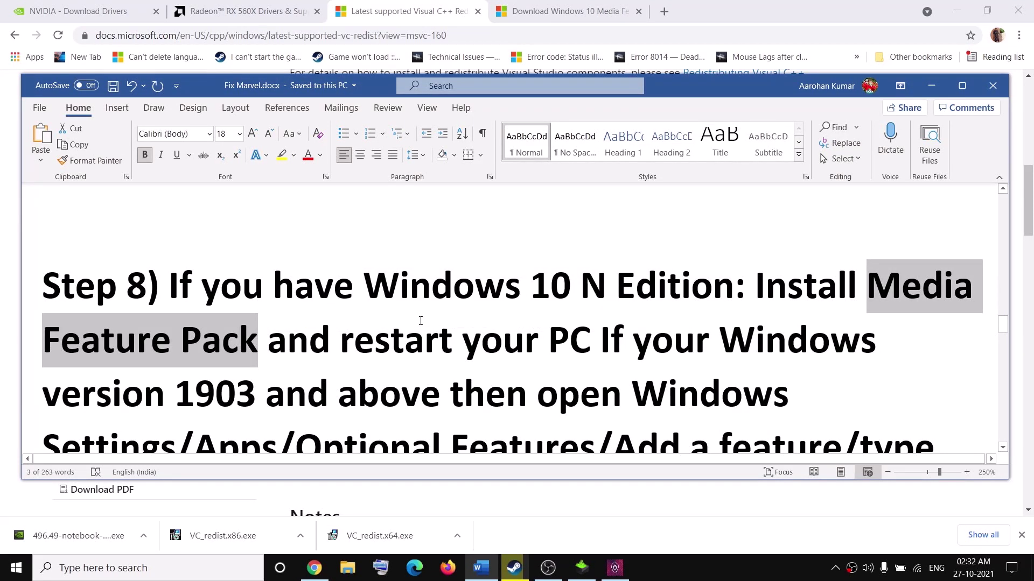
left_click(15, 568)
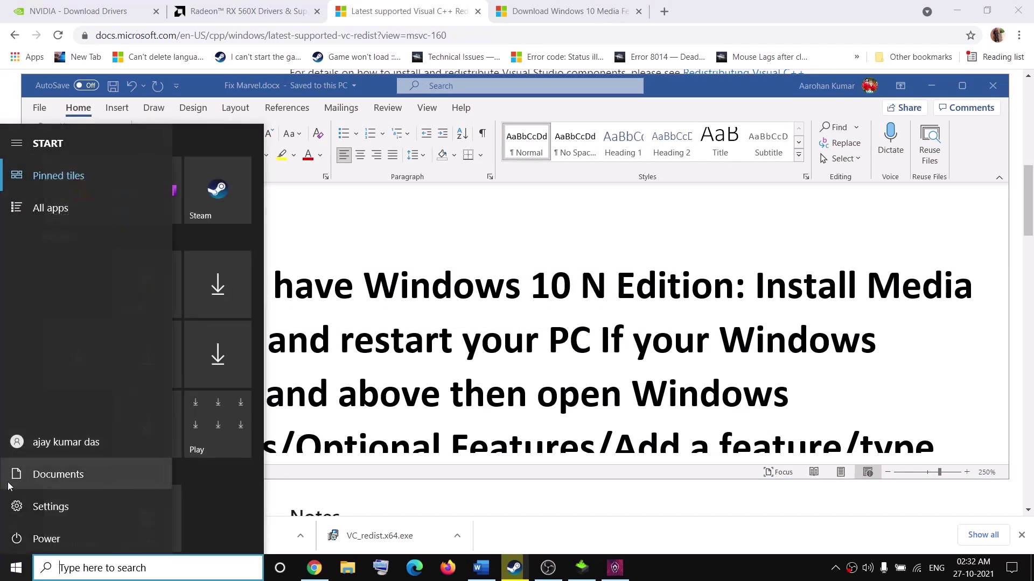
Step: Go to Settings > Apps > Optional features and choose Add a feature
left_click(43, 511)
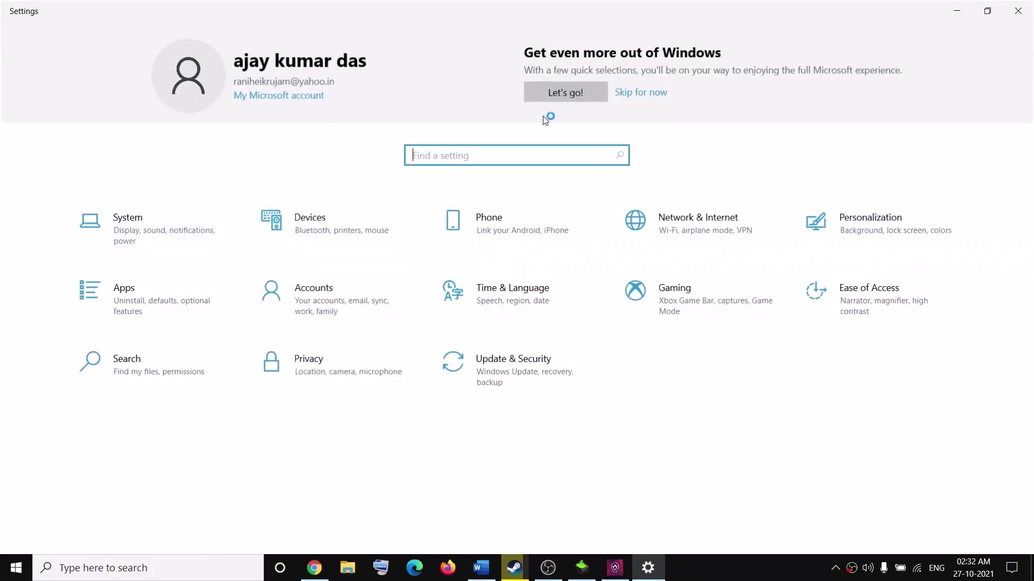
left_click(159, 312)
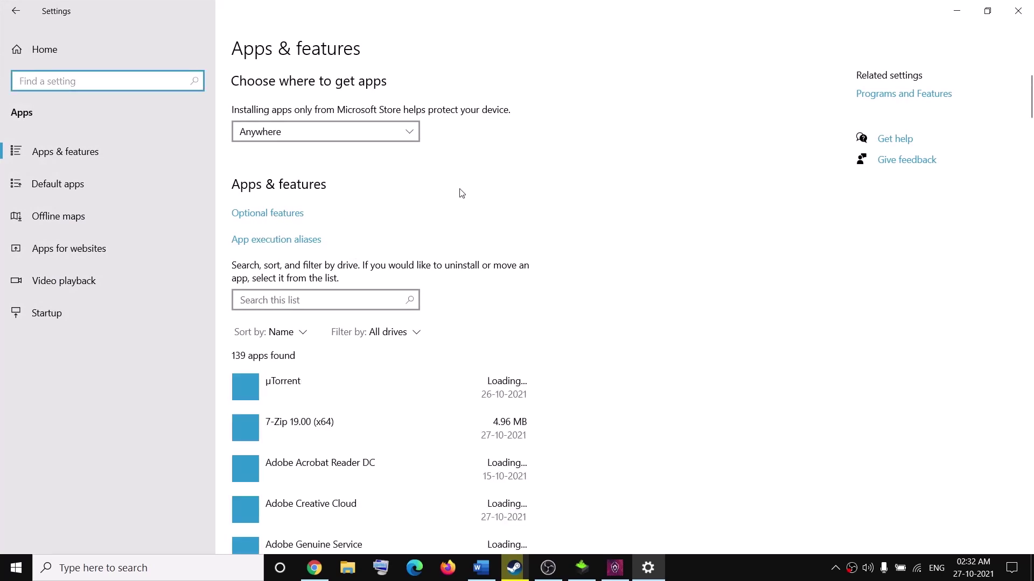
left_click(267, 213)
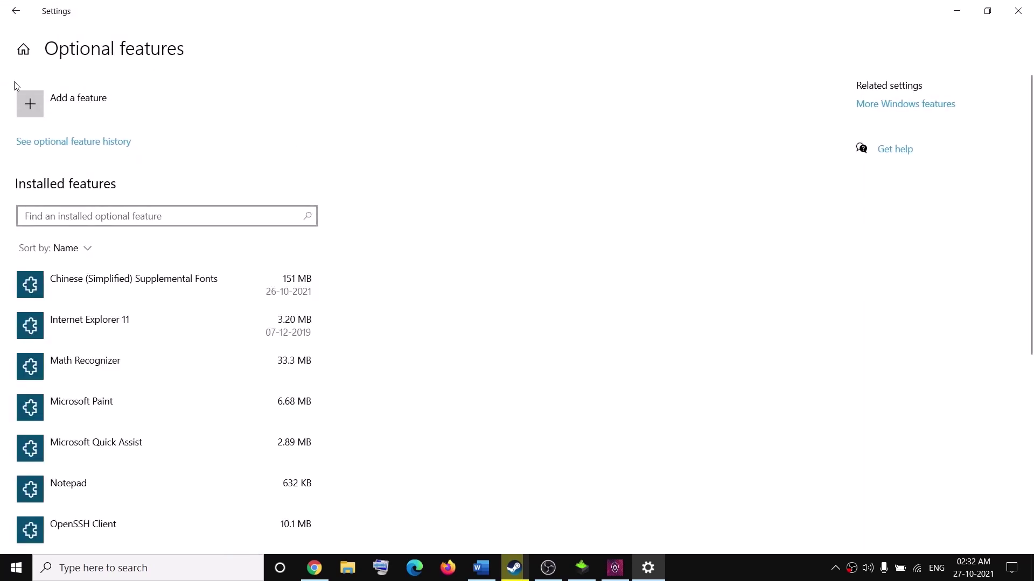
left_click(100, 102)
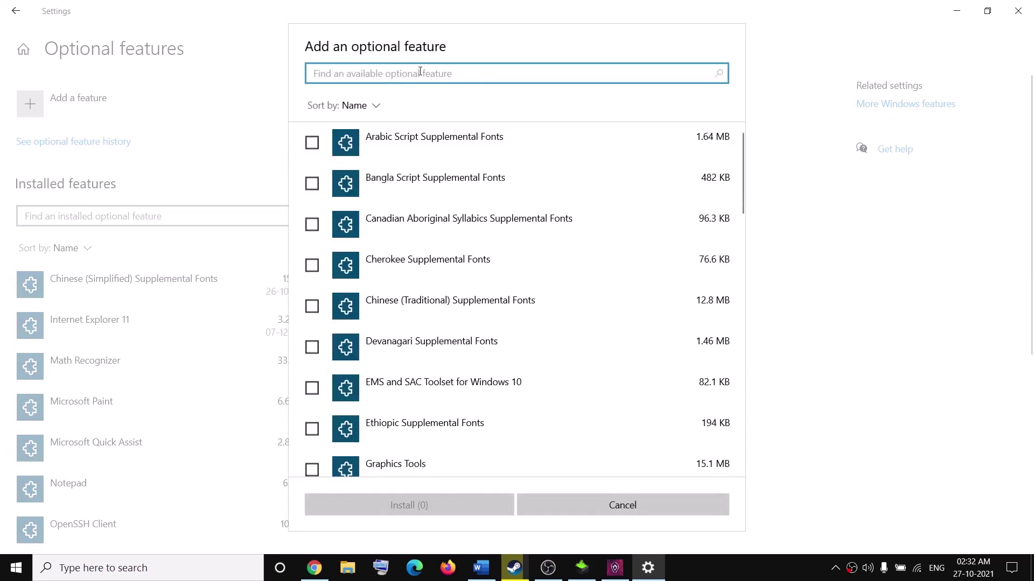
Step: Search the available optional features for 'media feature pack'
type("media feature pack")
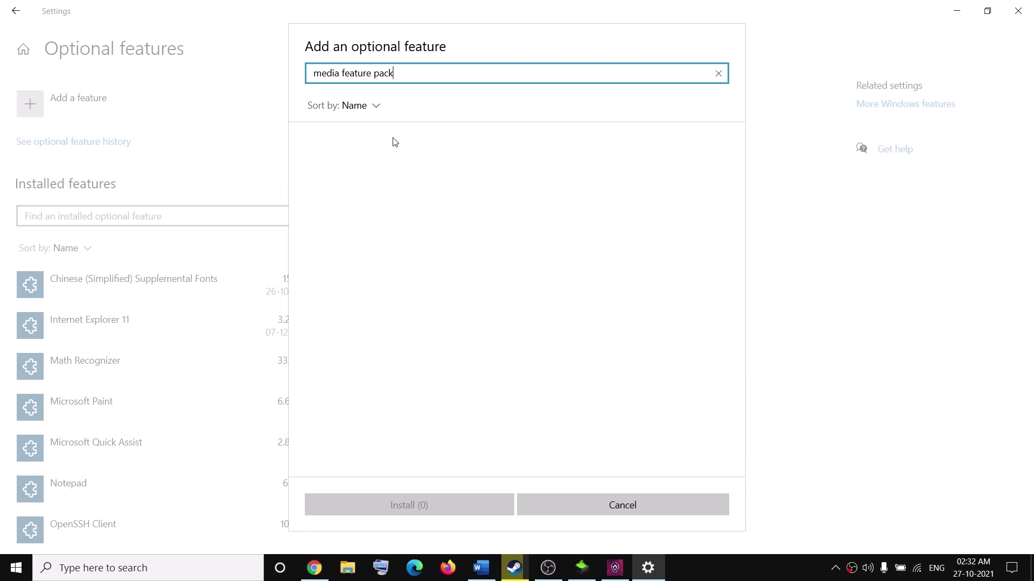
Step: Scroll through the Fix Marvel guide and briefly check the optional feature search window
left_click(481, 568)
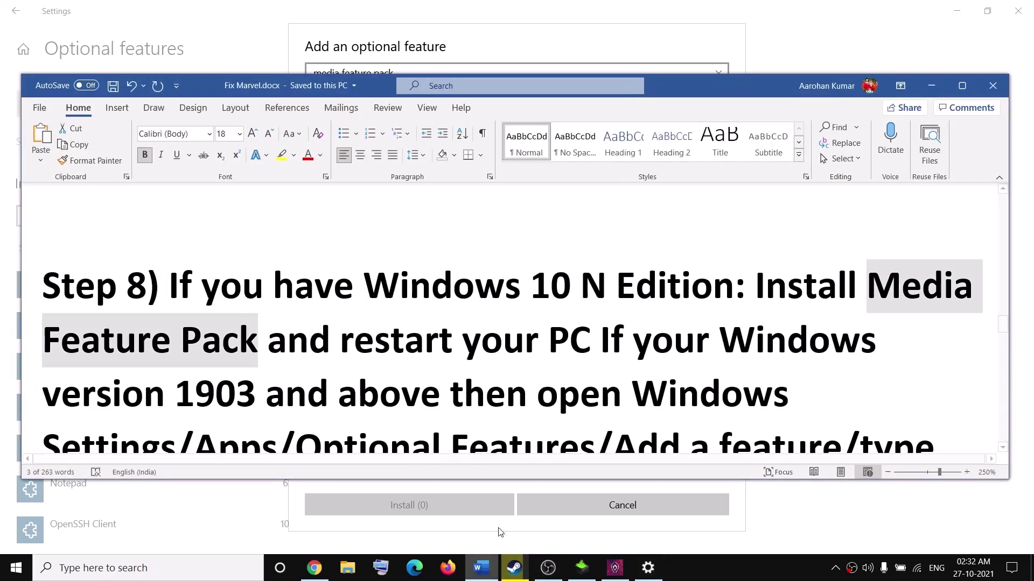
scroll(346, 306, "down", 3)
scroll(347, 306, "down", 6)
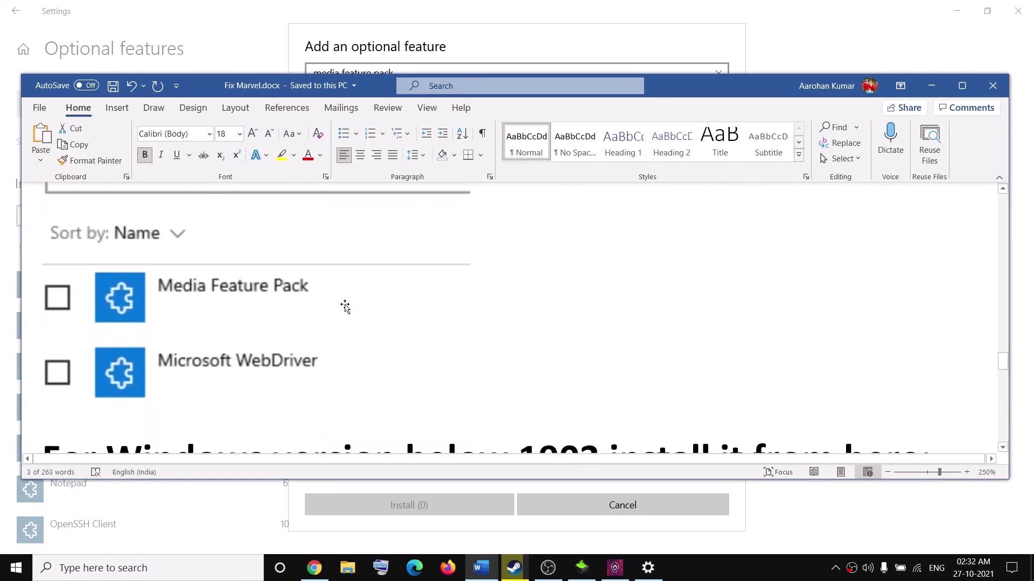
scroll(192, 288, "up", 1)
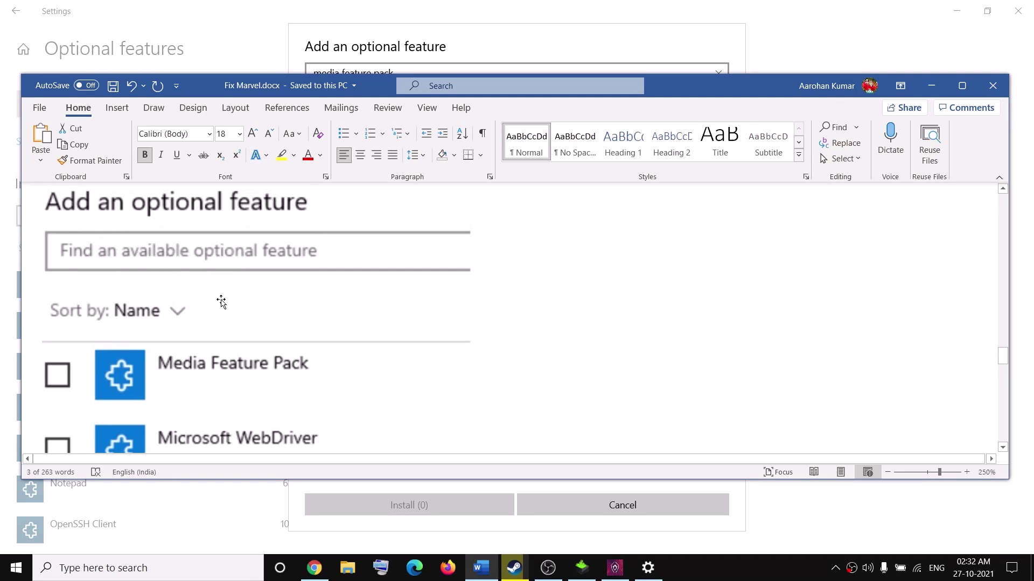
scroll(222, 302, "down", 1)
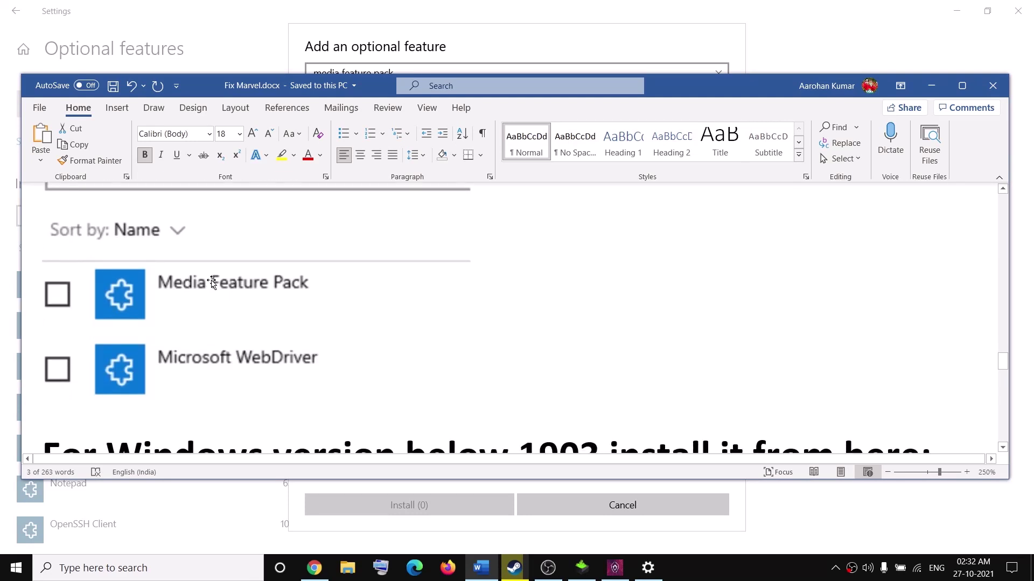
key("alt+Tab")
key("alt+Tab")
left_click(405, 538)
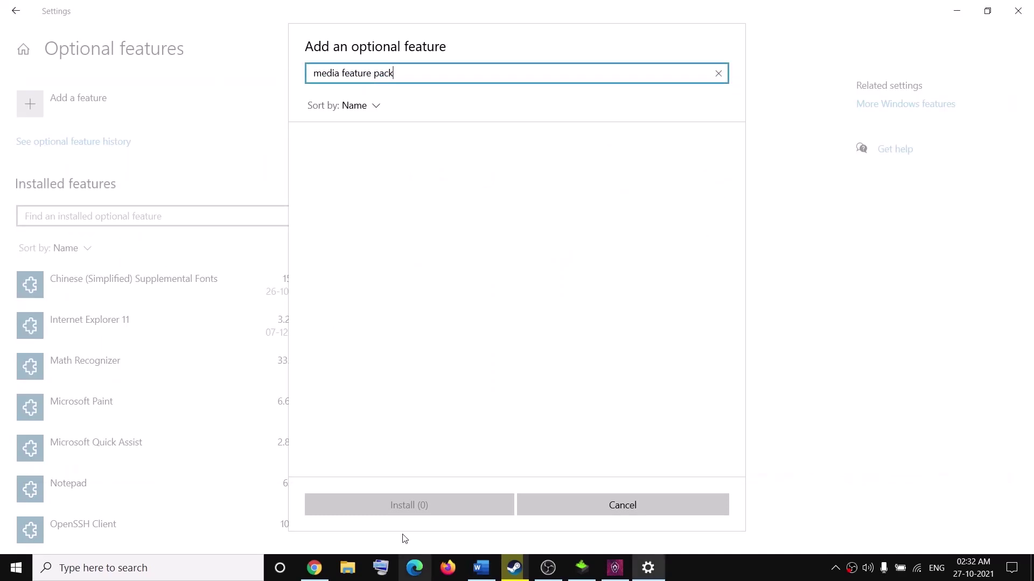
key("alt+Tab")
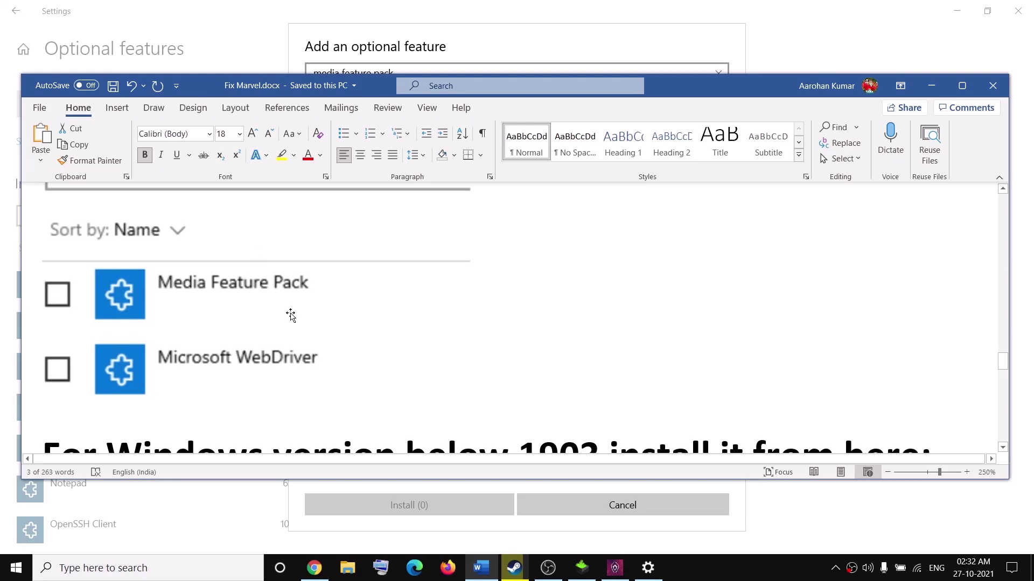
Step: Scroll the guide to the 'For Windows version below 1903' heading and select 'Windows version below 1903'
scroll(290, 316, "up", 2)
scroll(294, 313, "down", 2)
scroll(339, 313, "down", 3)
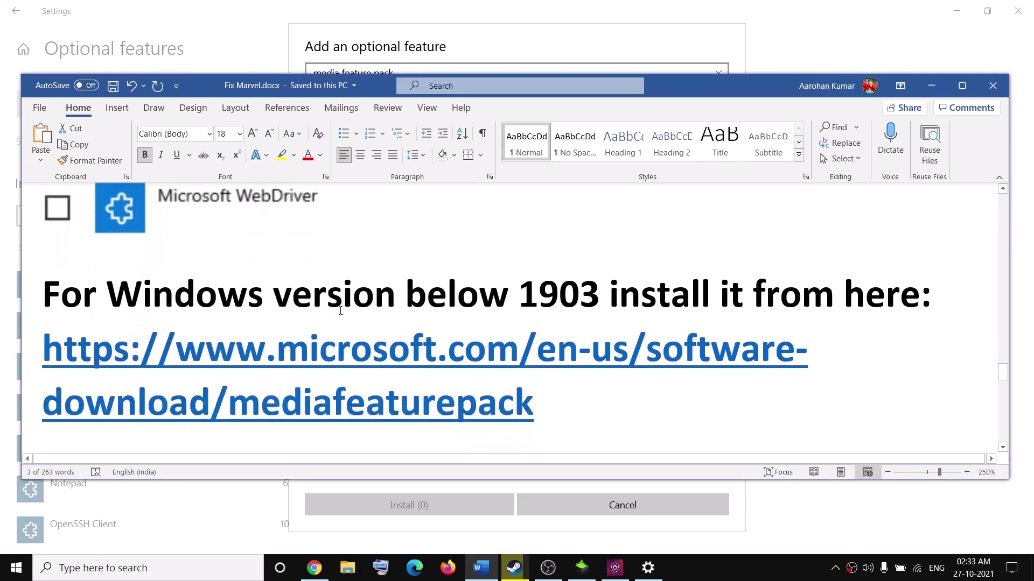
left_click_drag(121, 284, 606, 294)
left_click(167, 569)
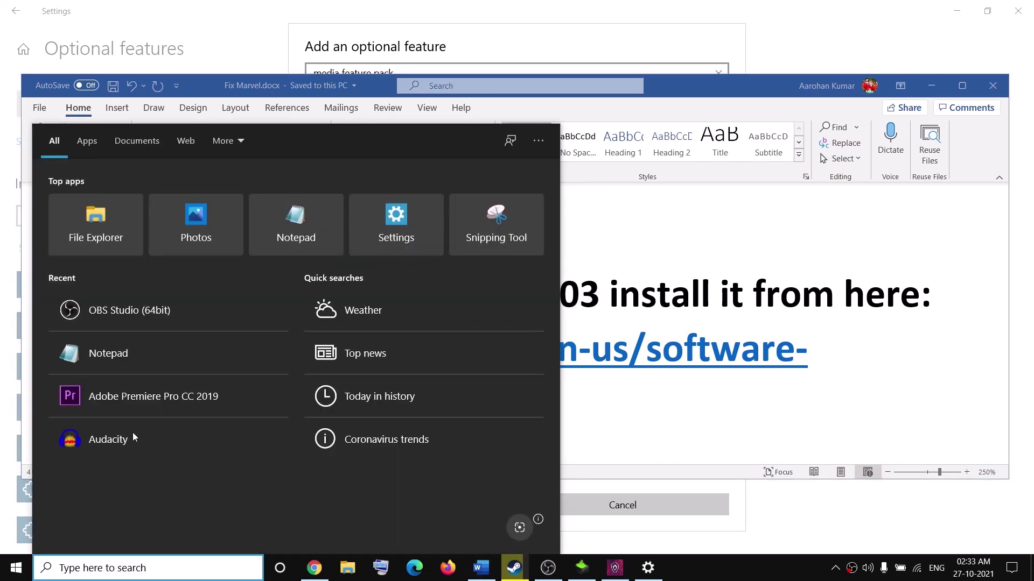
left_click(576, 306)
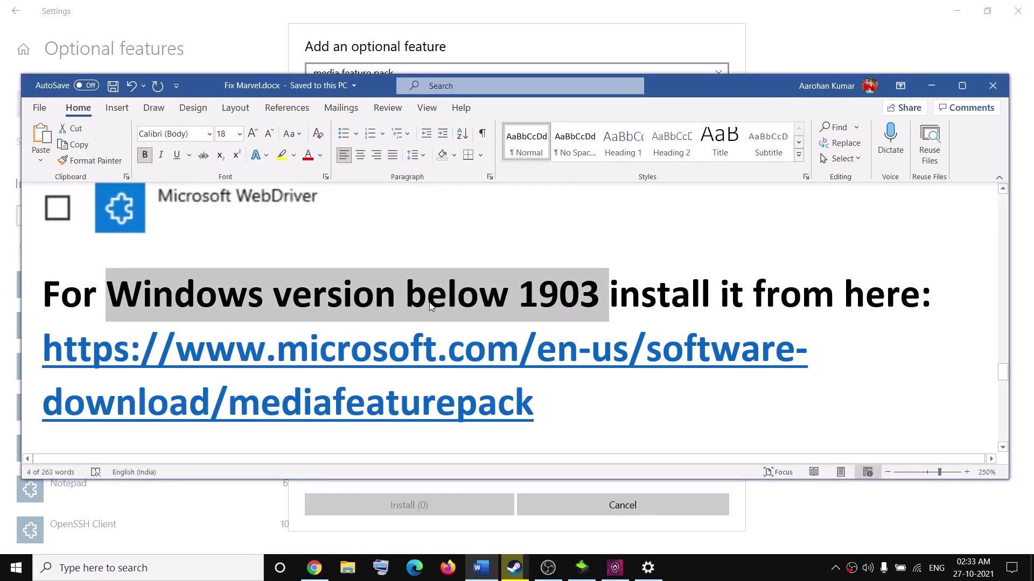
Step: Run winver from the Run dialog and read Version 21H1 (OS Build 19043.1288) in About Windows
key("alt+Tab")
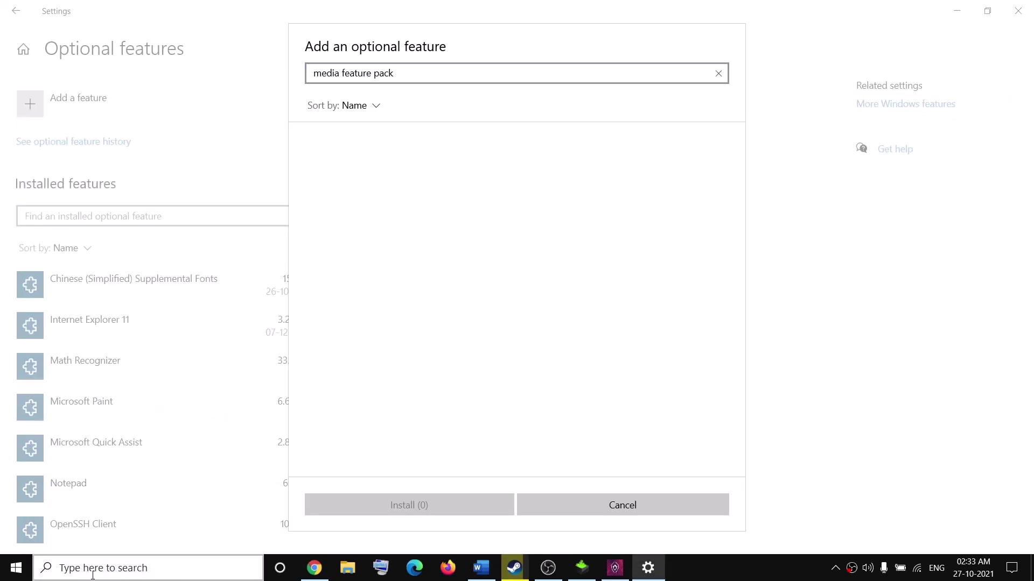
left_click(98, 574)
type("run")
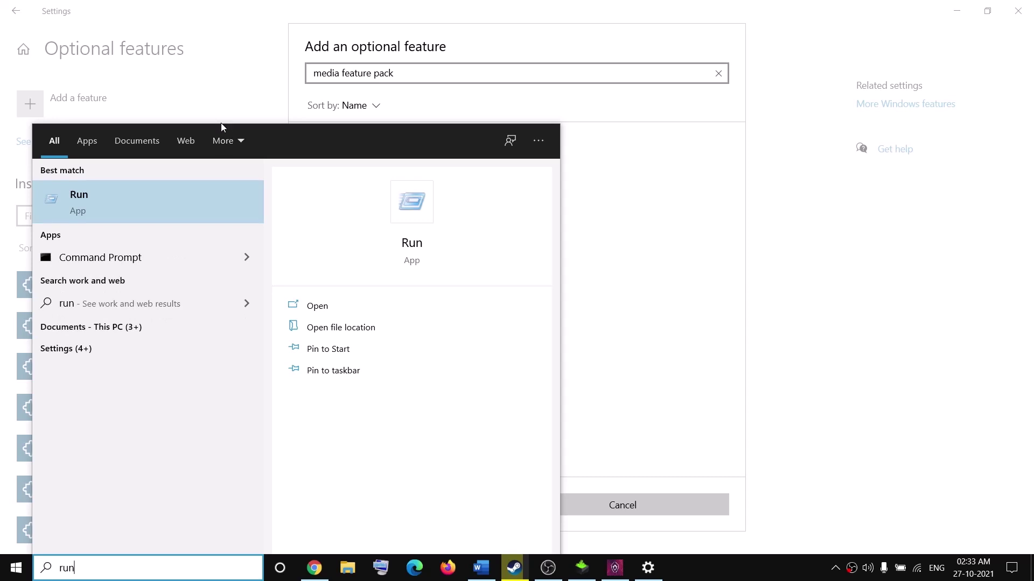
left_click(165, 192)
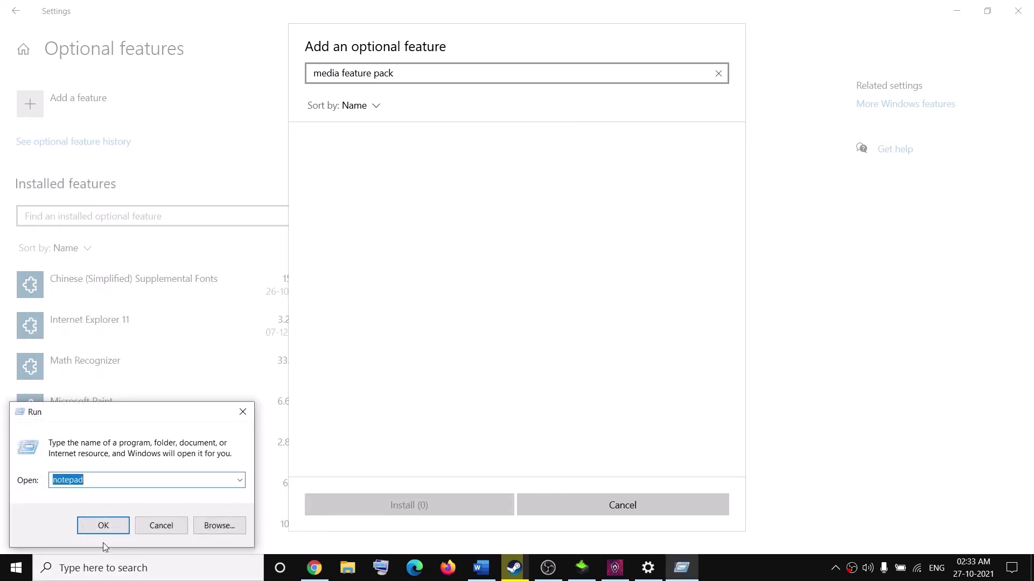
type("winver")
left_click(100, 527)
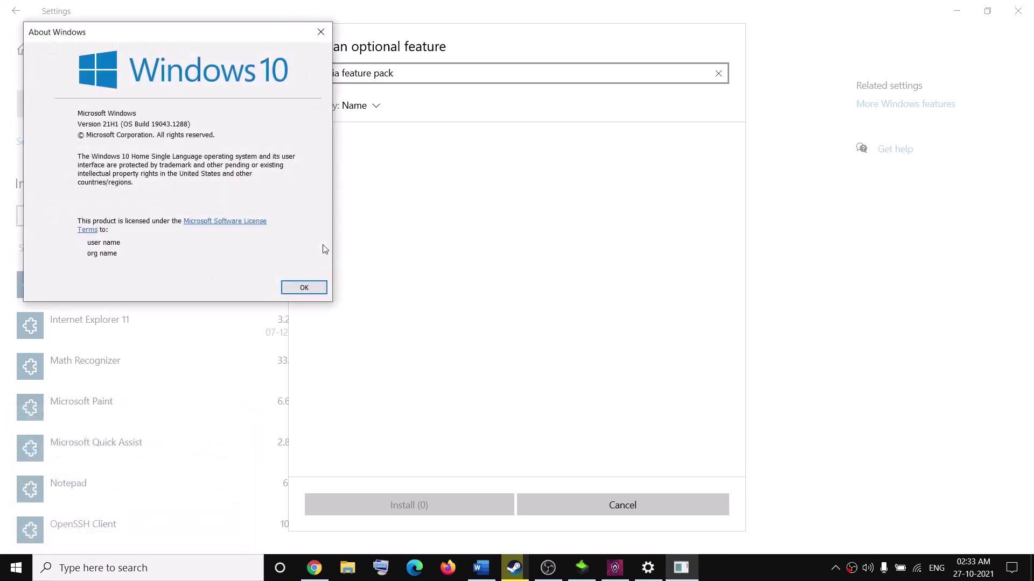
left_click_drag(172, 43, 363, 122)
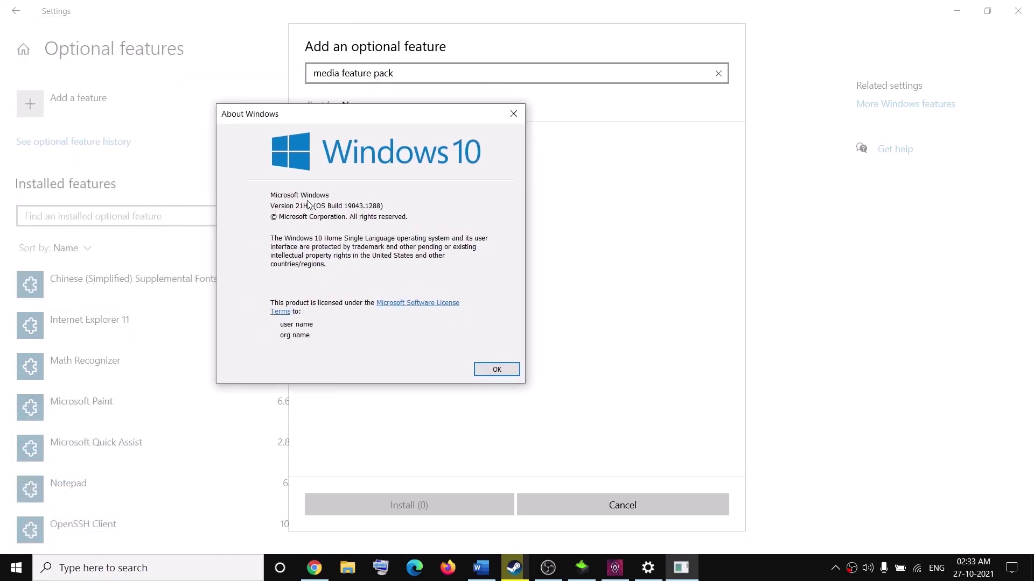
left_click(494, 369)
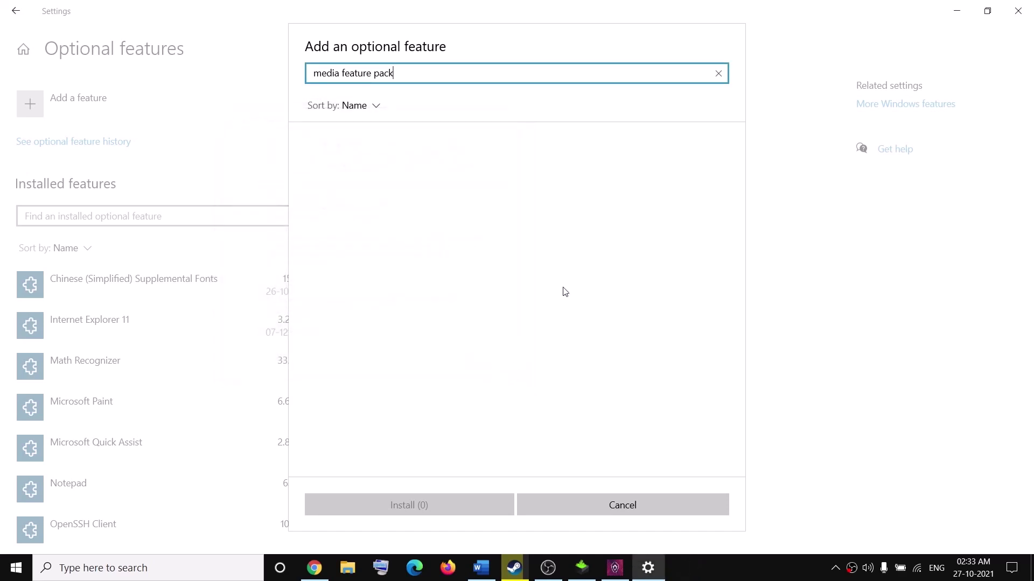
Step: Back in the Fix Marvel guide, select the Media Feature Pack download link
left_click(485, 576)
left_click(514, 305)
left_click_drag(560, 302, 404, 301)
left_click_drag(533, 431, 43, 349)
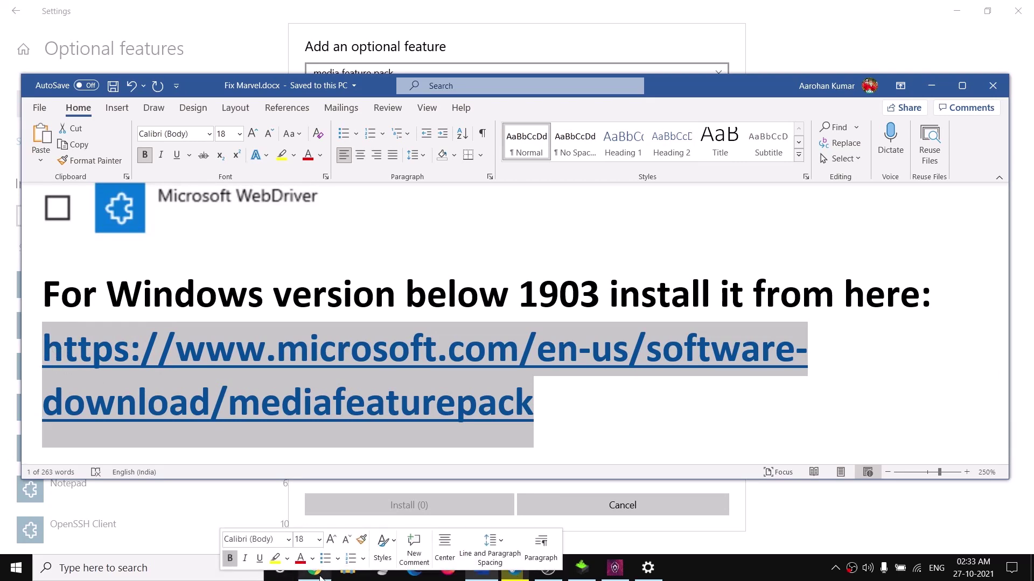
Step: Choose Media Feature Pack Version 1809 (October 2018) and confirm to get the 32-bit and 64-bit links
left_click(319, 575)
left_click(517, 12)
scroll(360, 224, "down", 7)
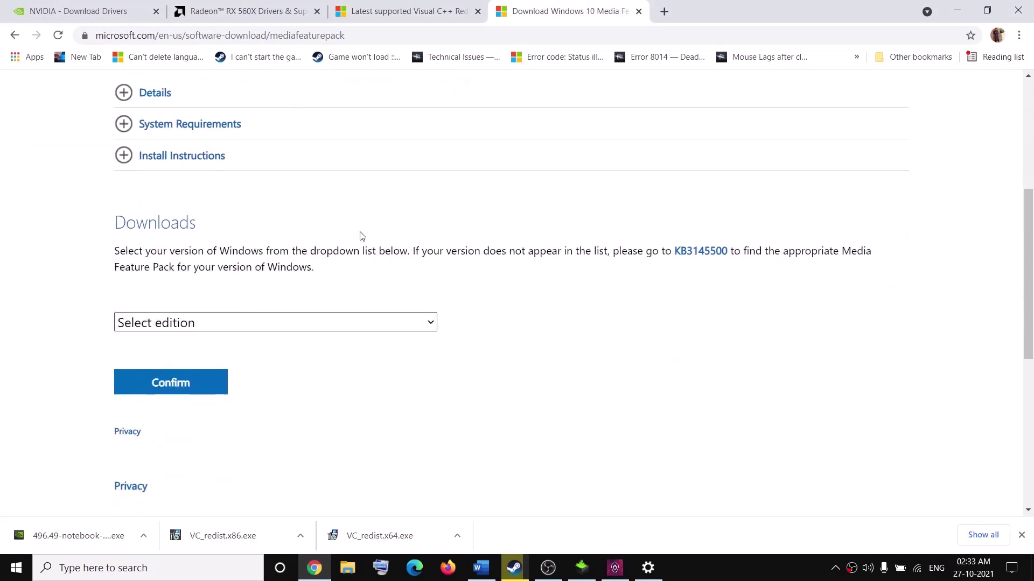
left_click(256, 273)
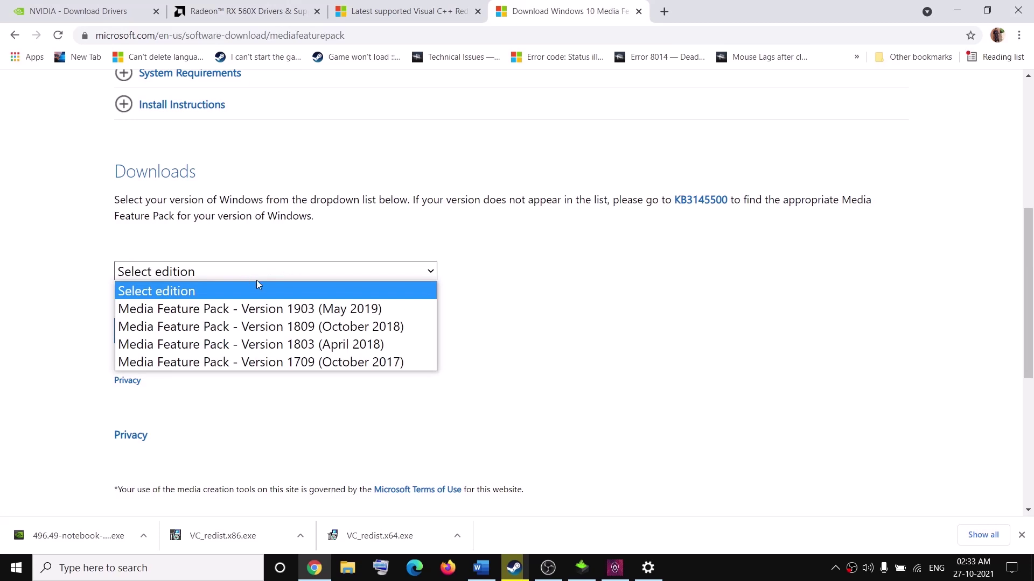
left_click(303, 329)
left_click(175, 338)
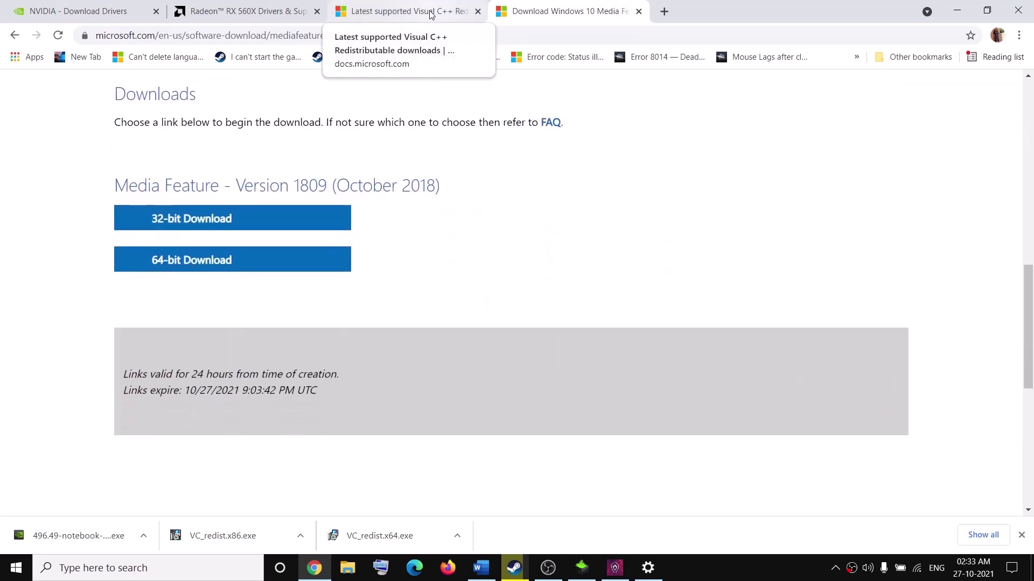
left_click(432, 12)
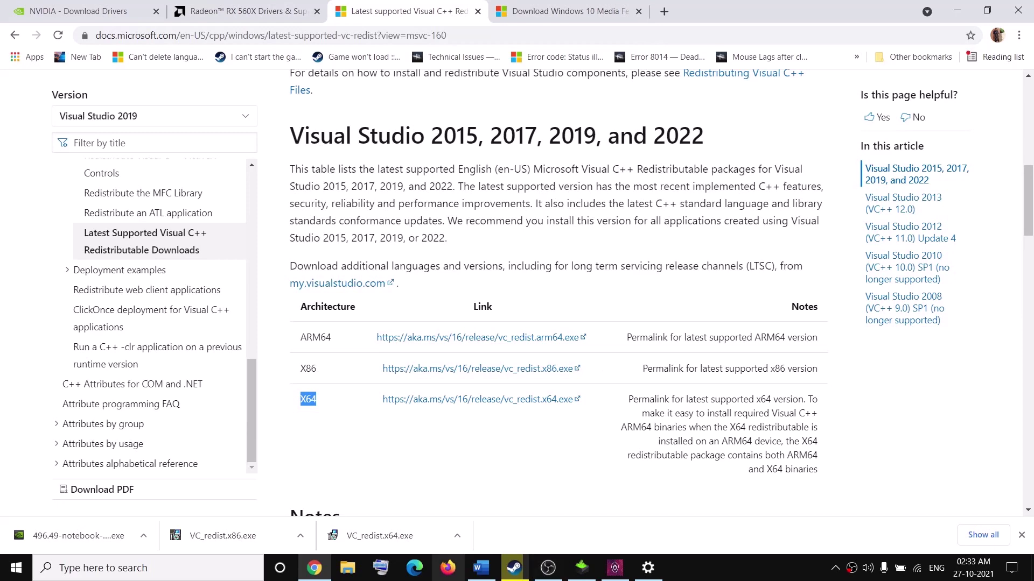
Step: Scroll the Fix Marvel guide to Step 9 and select 'Run the game as an administrator'
left_click(481, 567)
scroll(322, 331, "down", 2)
scroll(322, 331, "down", 3)
scroll(323, 330, "up", 2)
left_click_drag(183, 387, 711, 388)
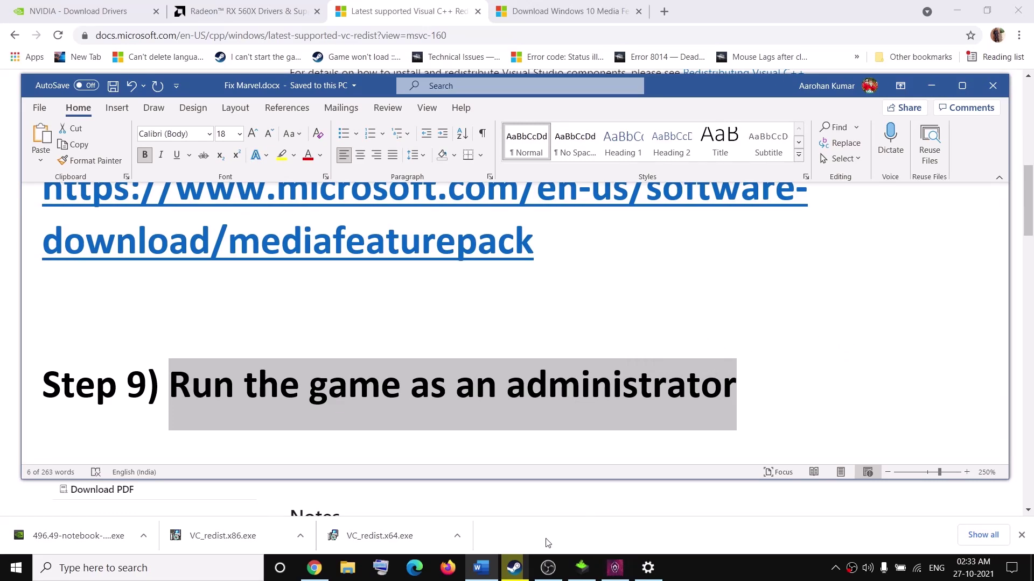
Step: Quit the Guardians of the Galaxy launcher and browse the game's local files from Steam
left_click(515, 567)
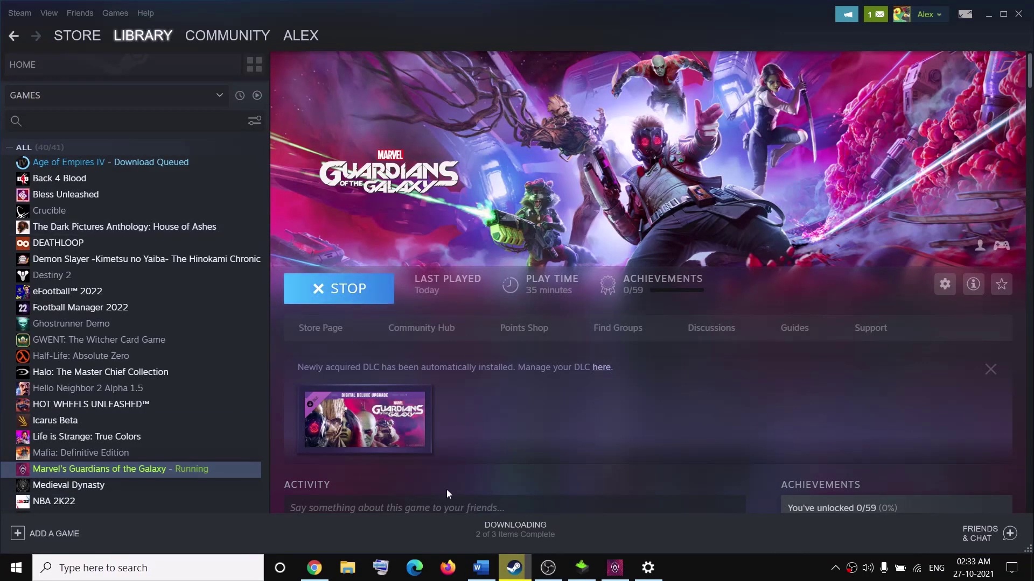
left_click(614, 567)
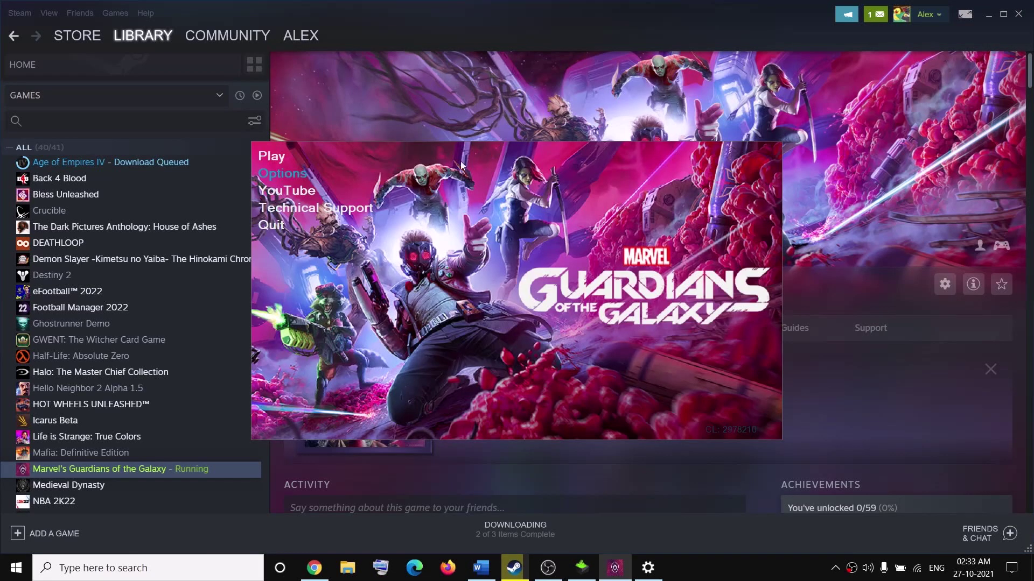
left_click(271, 225)
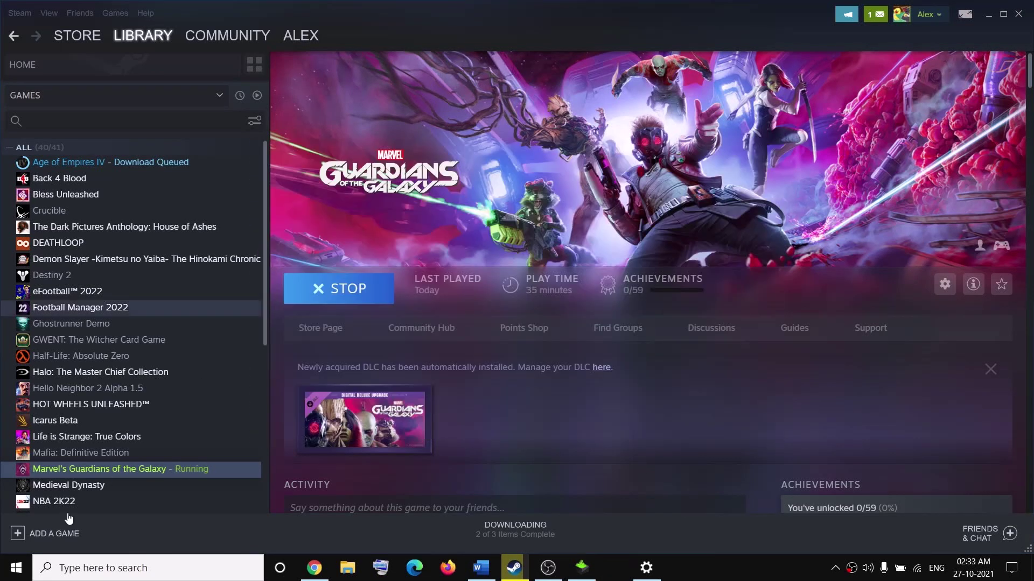
right_click(125, 472)
mouse_move(154, 439)
left_click(273, 462)
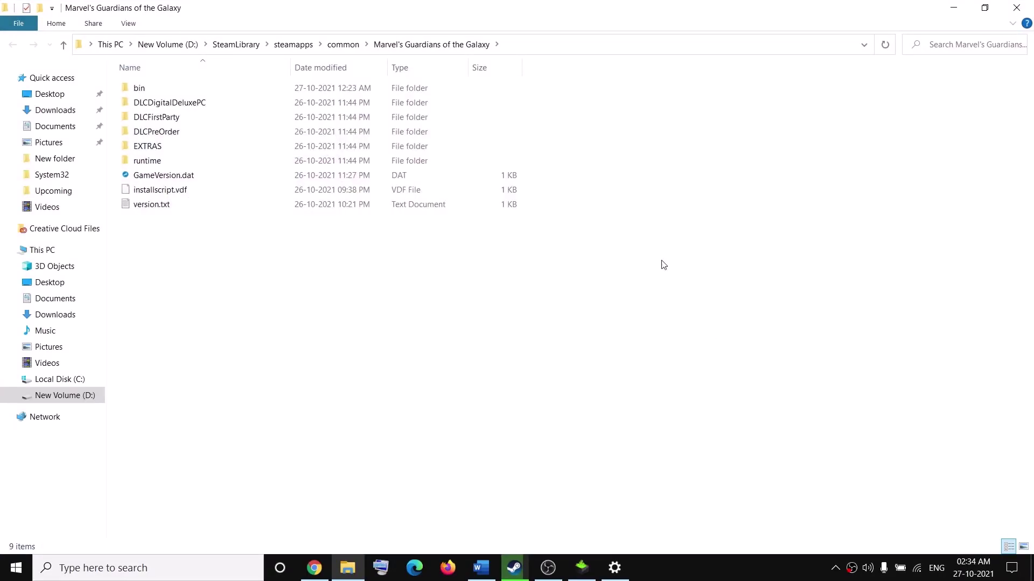
Step: In the bin folder, tick Run as administrator in gotg.exe's Compatibility properties and apply it
left_click(151, 91)
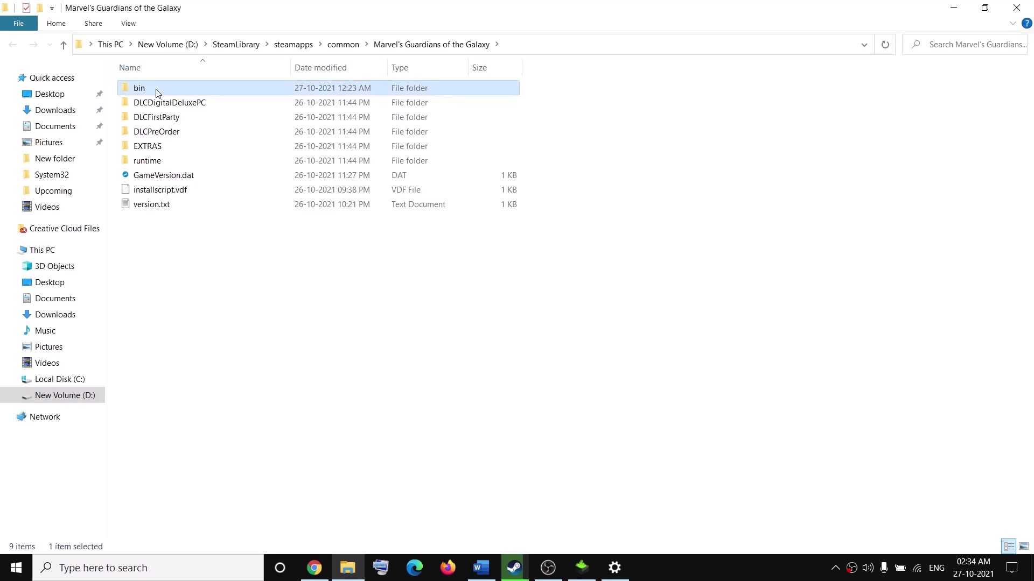
double_click(157, 93)
left_click(144, 160)
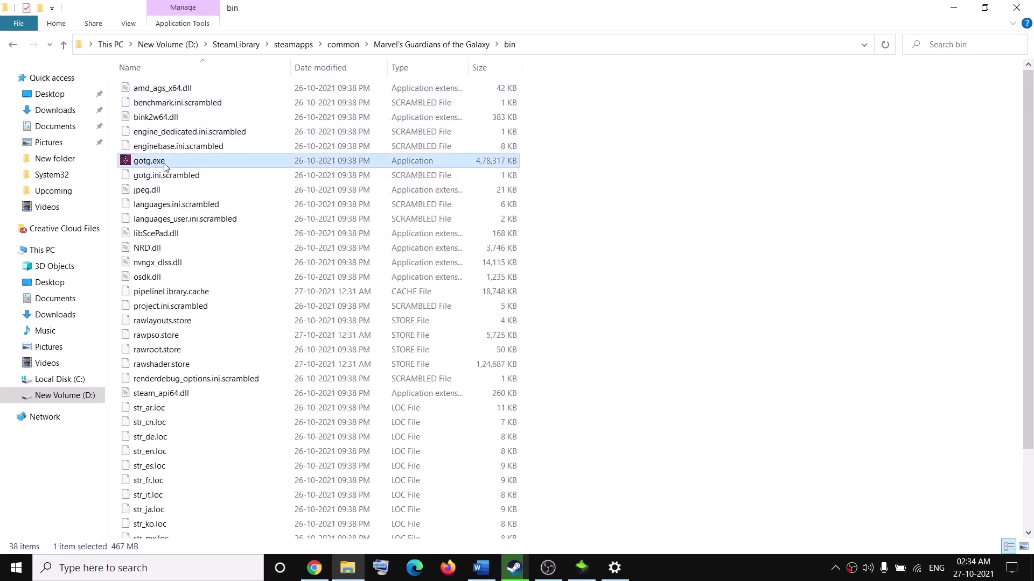
right_click(190, 162)
left_click(37, 537)
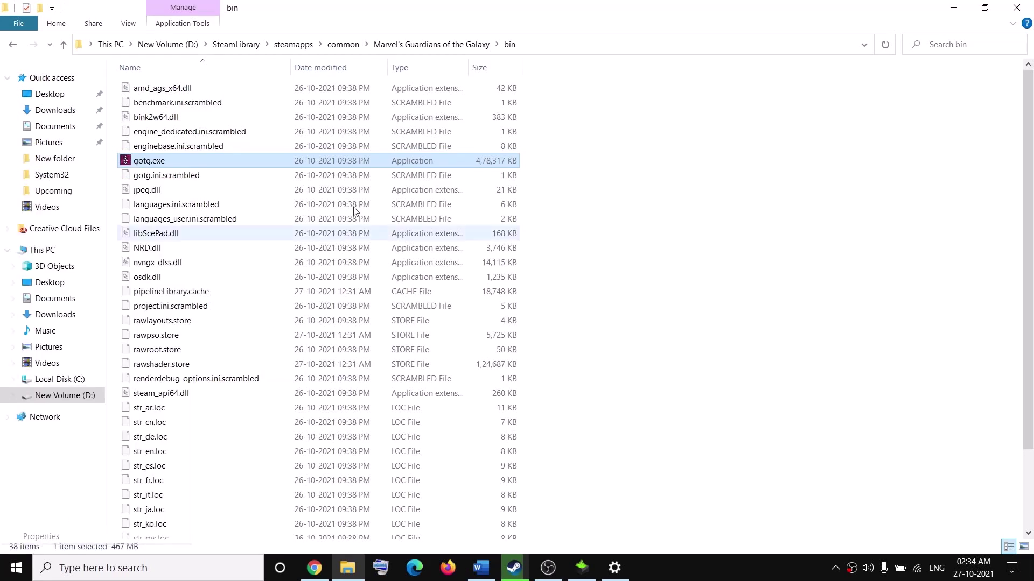
left_click_drag(346, 173, 434, 113)
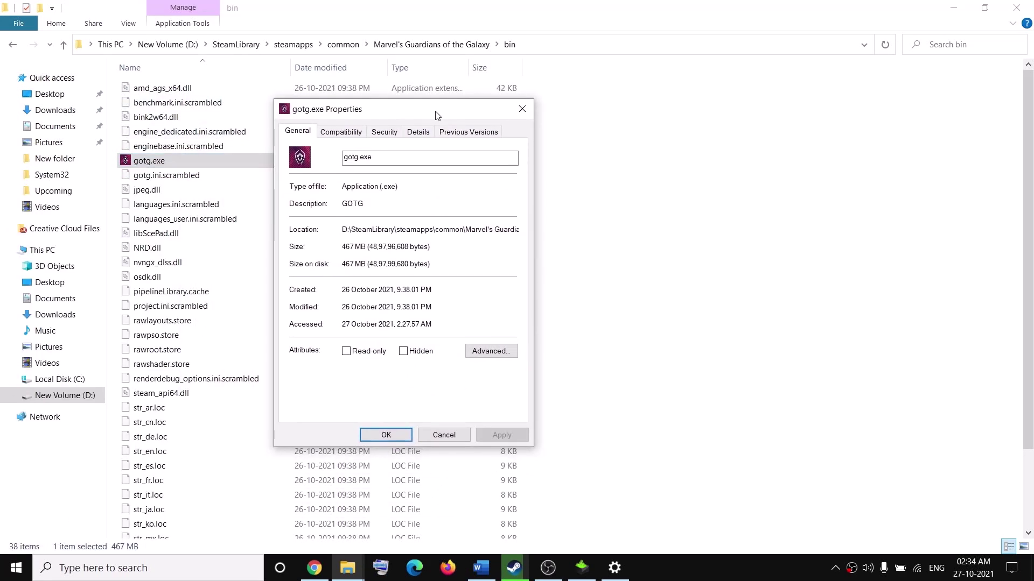
left_click(347, 132)
left_click(337, 346)
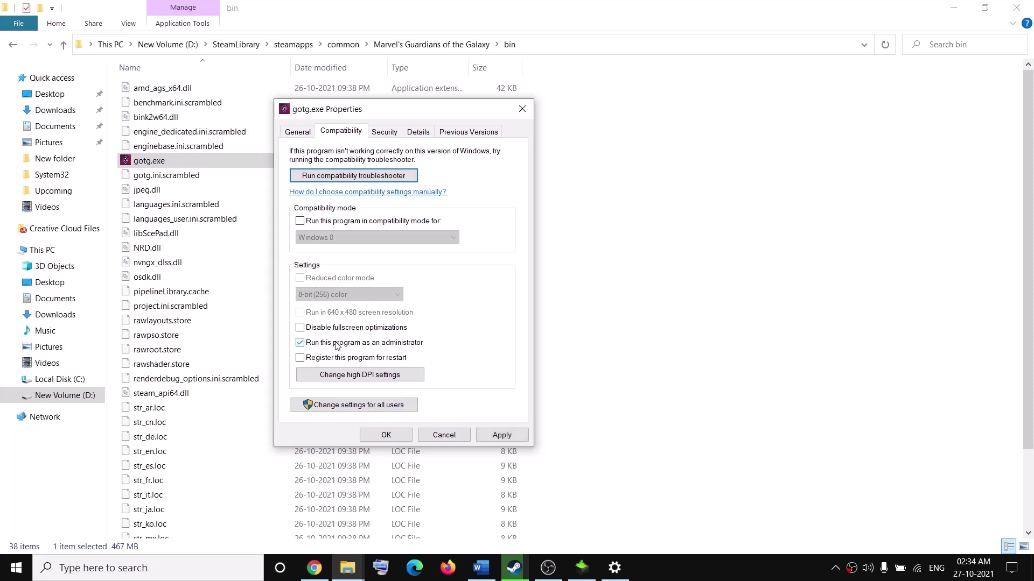
left_click(502, 435)
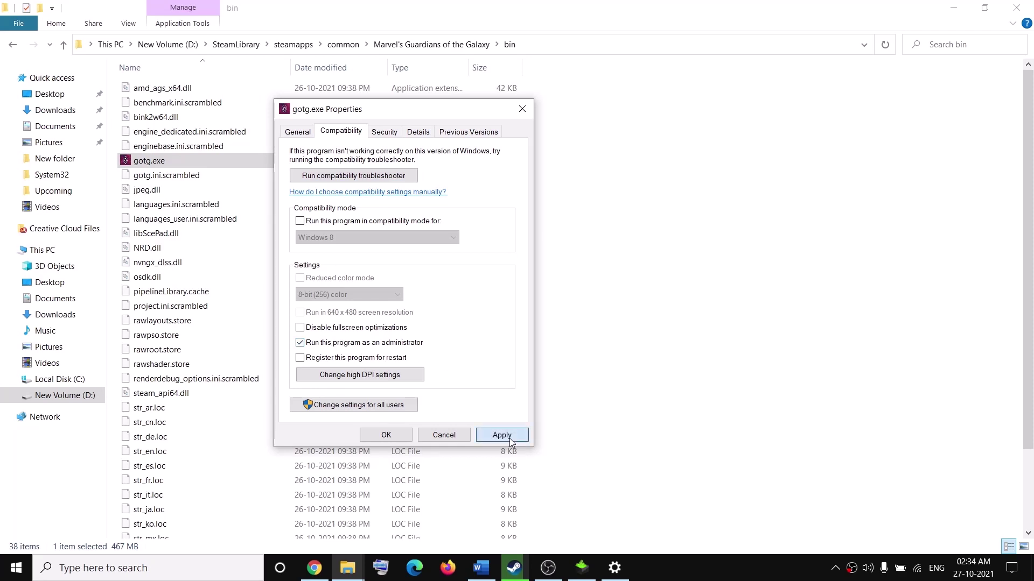
left_click(397, 434)
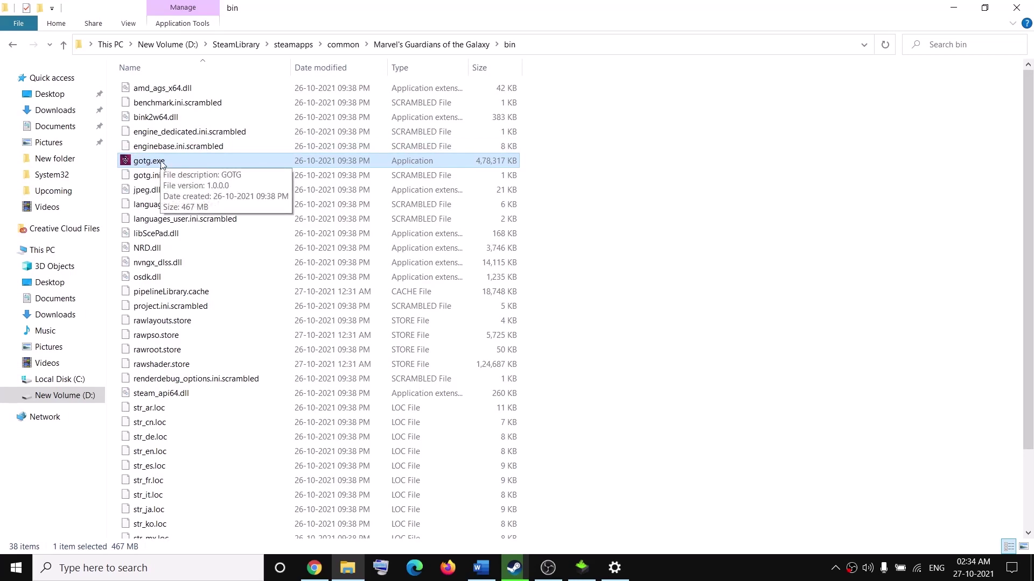
Step: Return through Steam and the bin folder to the Fix Marvel guide
left_click(514, 568)
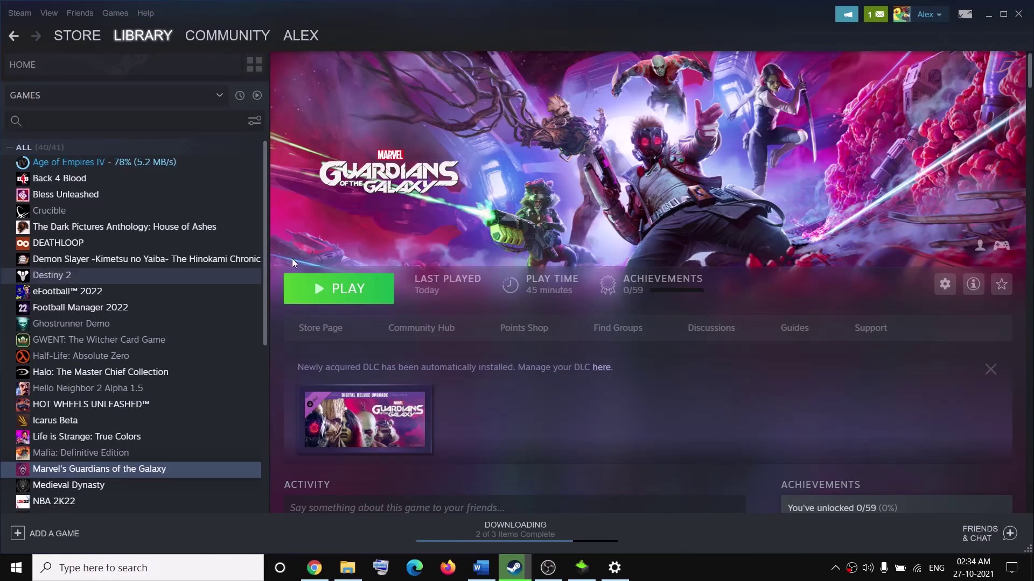
left_click(347, 568)
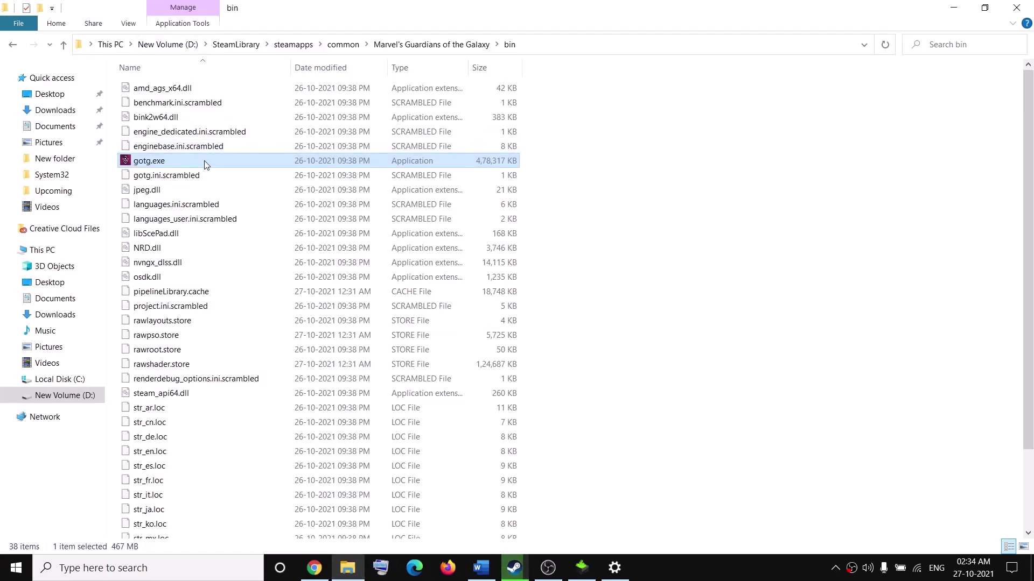
left_click(480, 568)
Step: Select the guide's 'Laptop users with dual graphics' text and open Graphics settings via search
scroll(324, 268, "down", 3)
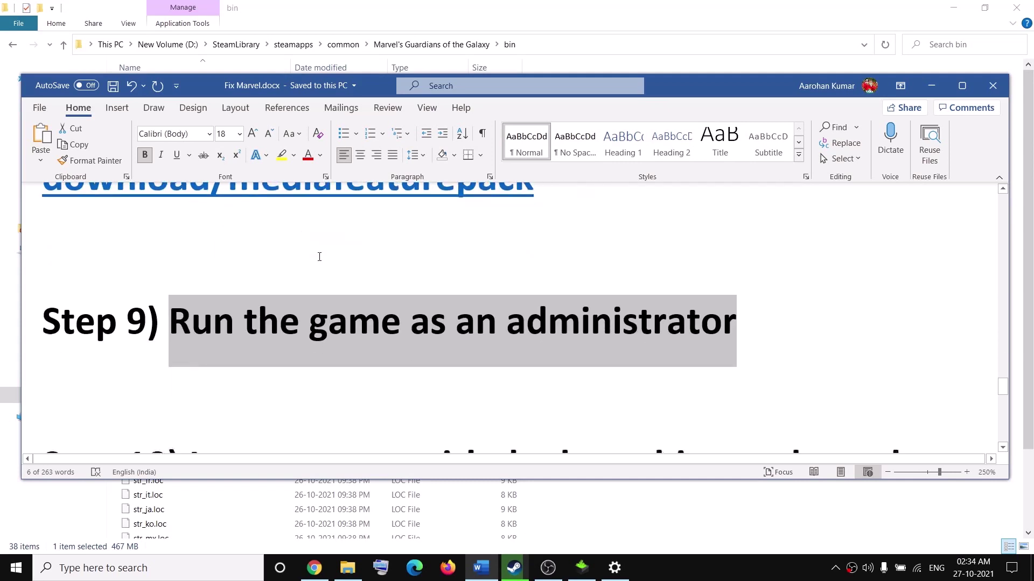
scroll(324, 267, "down", 1)
left_click_drag(206, 292, 635, 286)
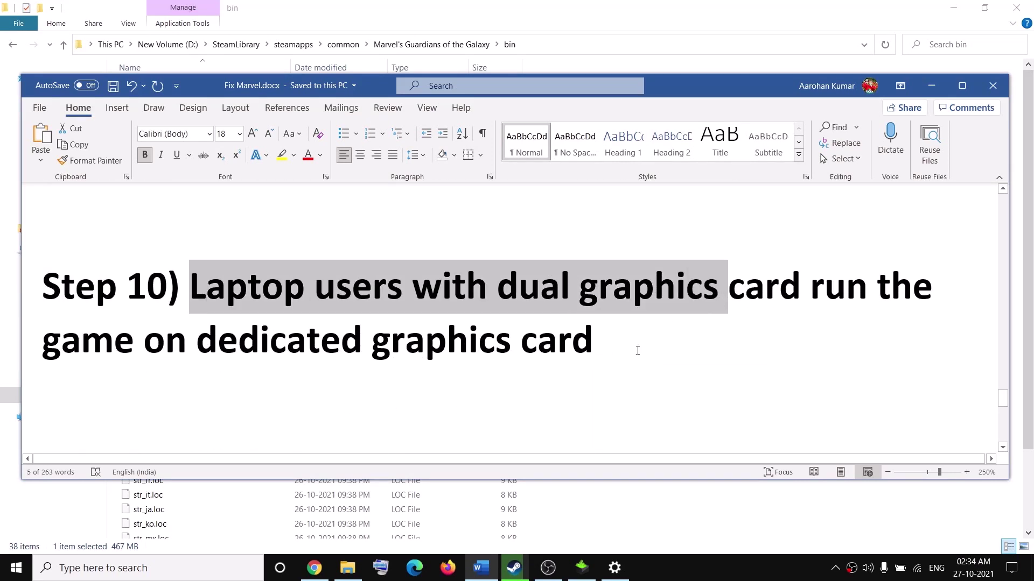
left_click(139, 570)
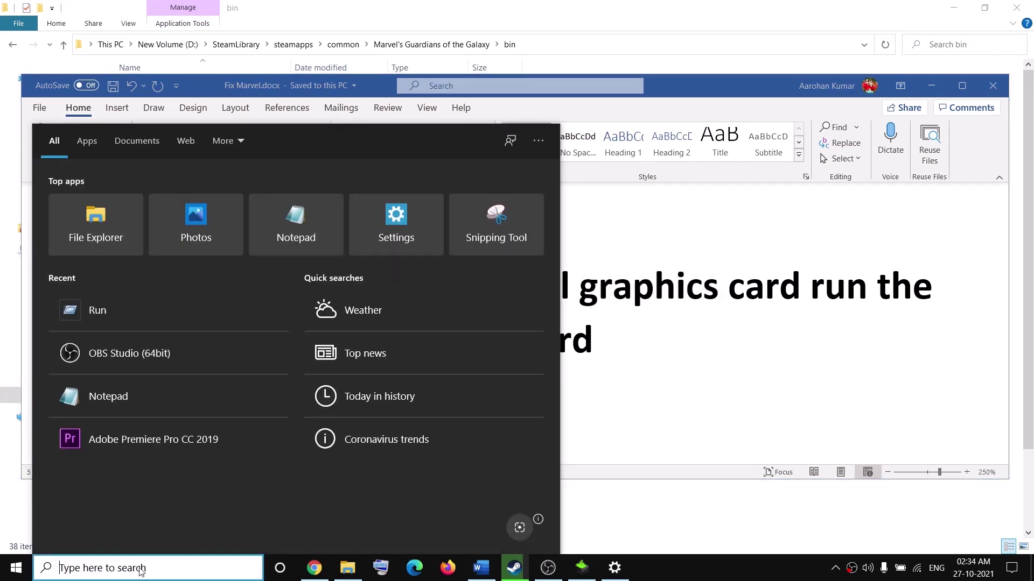
type("graphics")
left_click(192, 193)
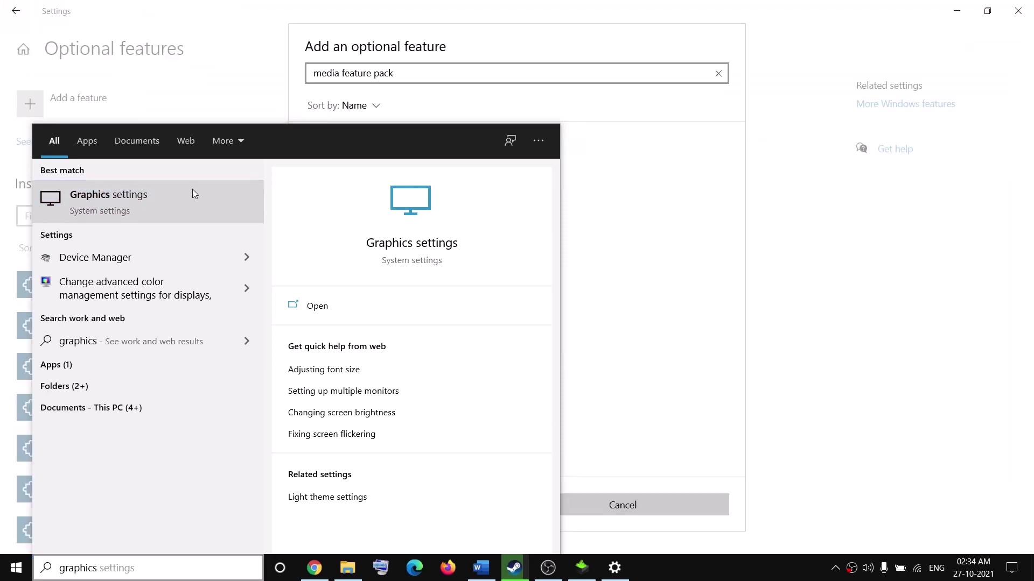
Step: Browse to D:\SteamLibrary\steamapps\common\Marvel's Guardians of the Galaxy\bin\gotg.exe and add it
left_click(45, 317)
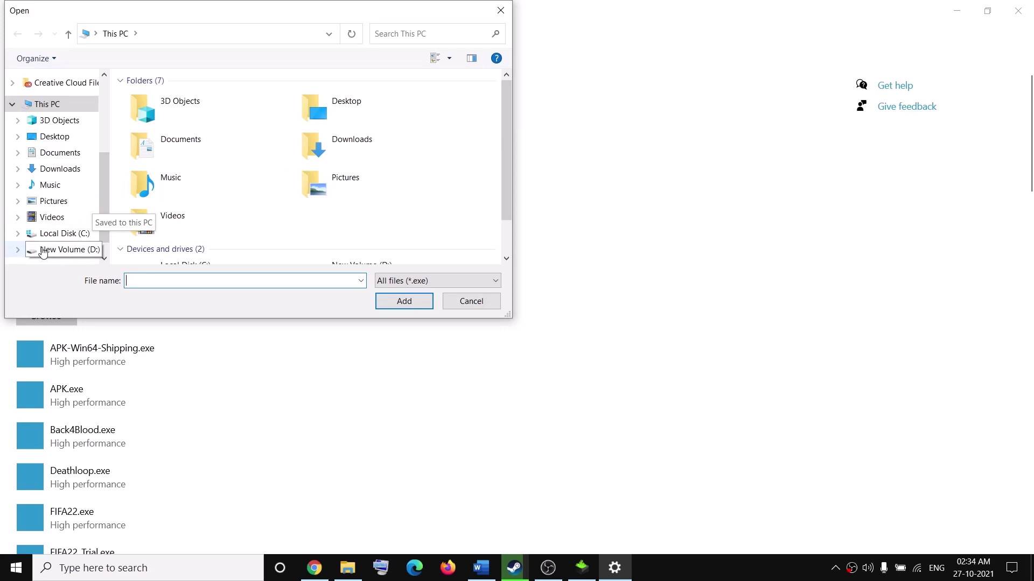
left_click(43, 251)
scroll(254, 143, "down", 3)
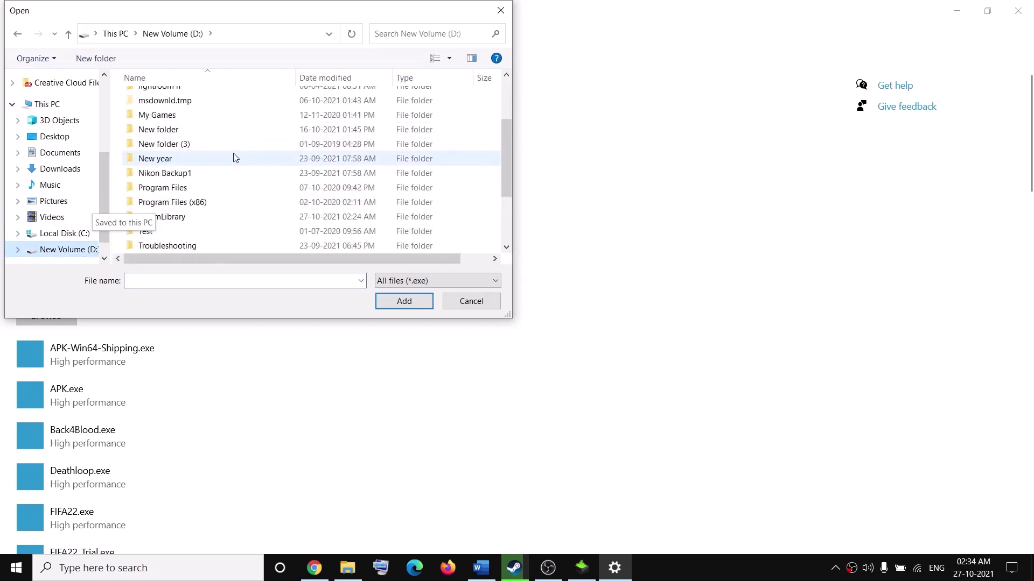
scroll(173, 139, "down", 2)
double_click(167, 131)
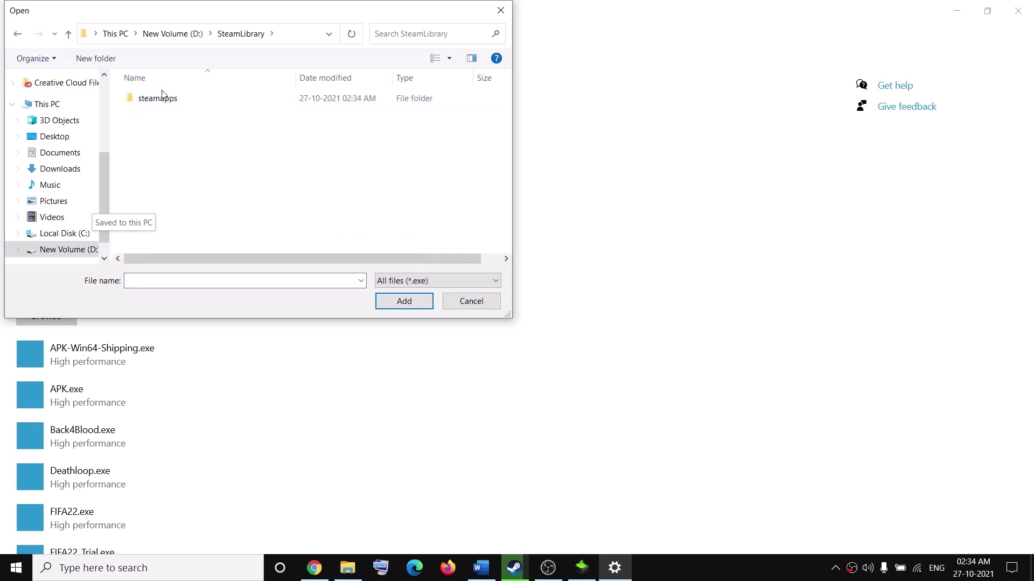
double_click(163, 97)
double_click(176, 100)
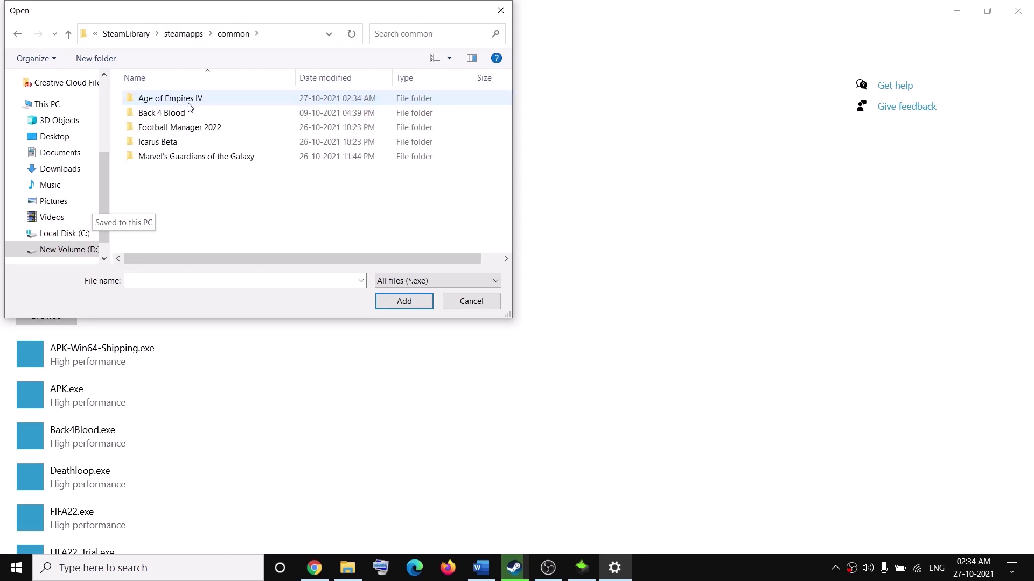
double_click(172, 158)
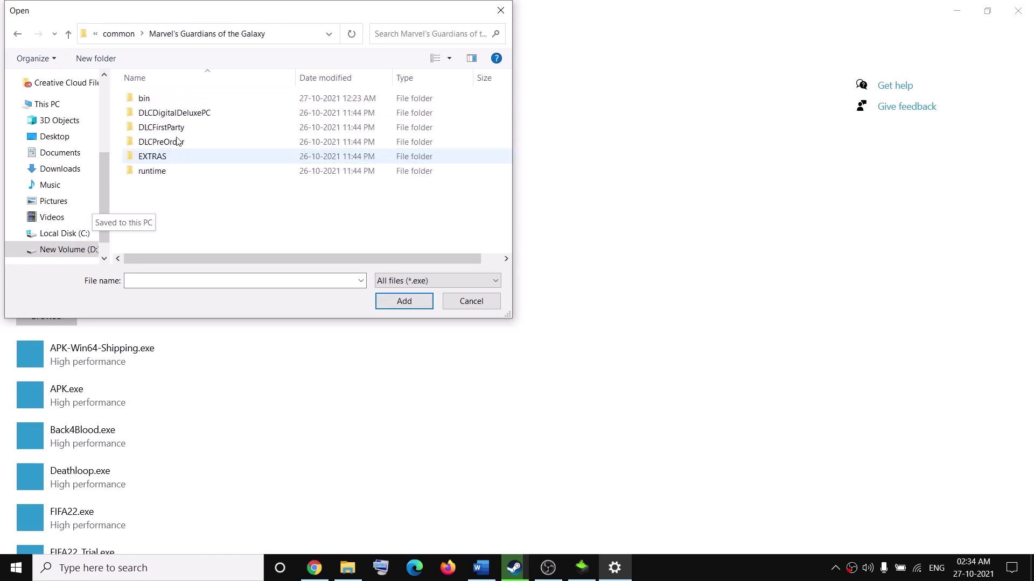
double_click(152, 103)
left_click(168, 103)
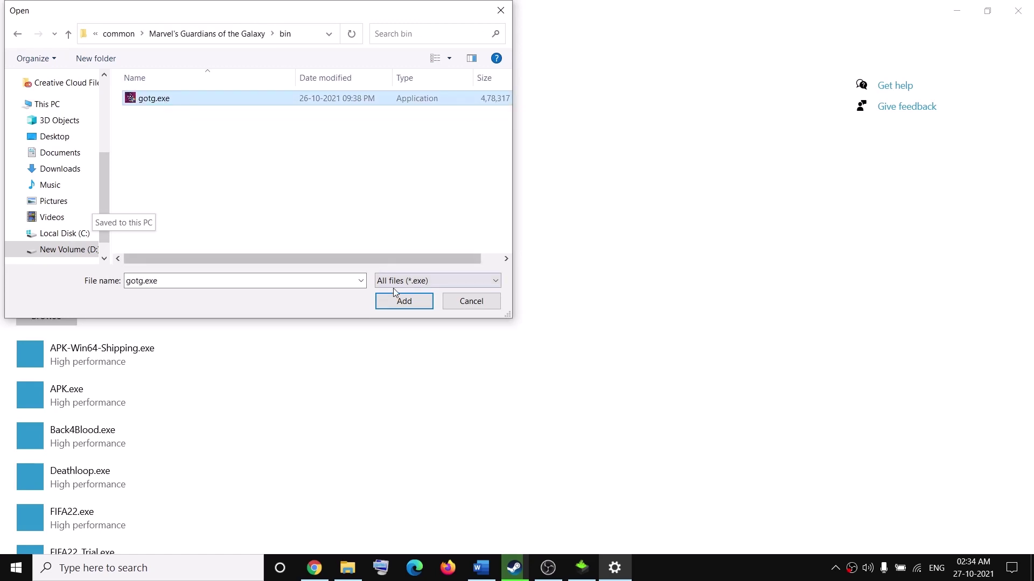
left_click(403, 301)
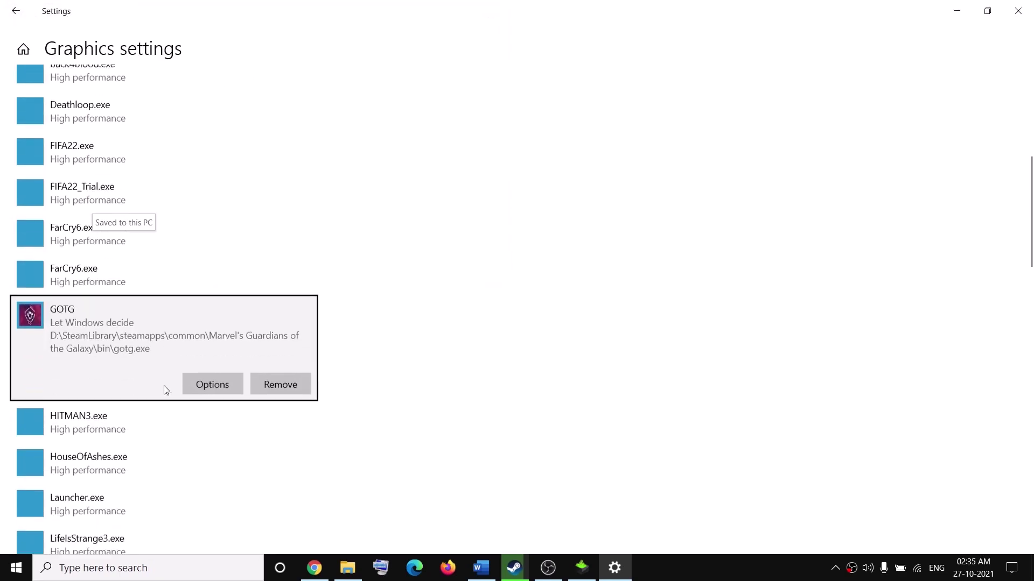
Step: Save gotg.exe as High performance on the NVIDIA GPU, then select the guide's 'Verify the game files' heading
left_click(226, 370)
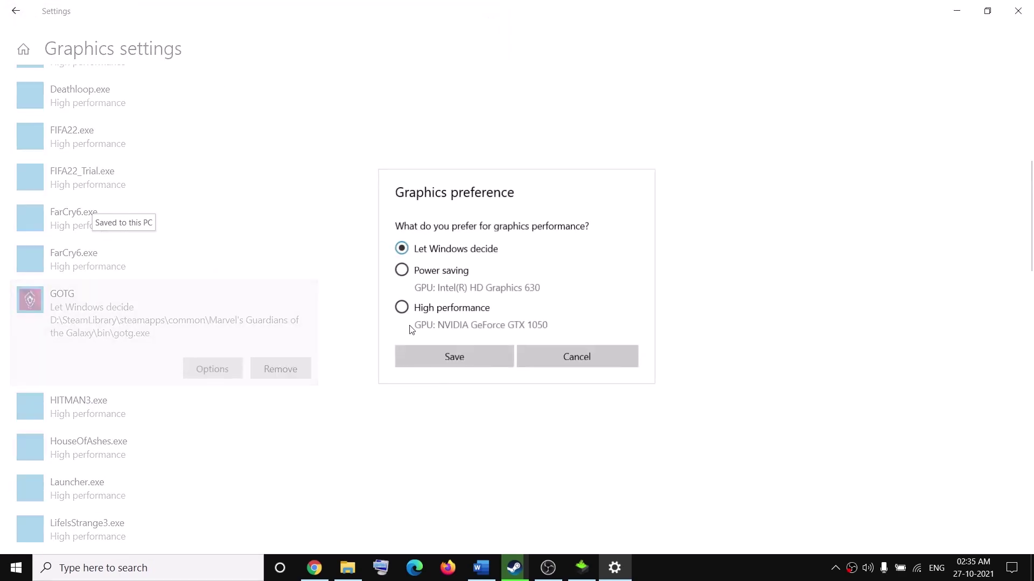
left_click(457, 322)
left_click(468, 359)
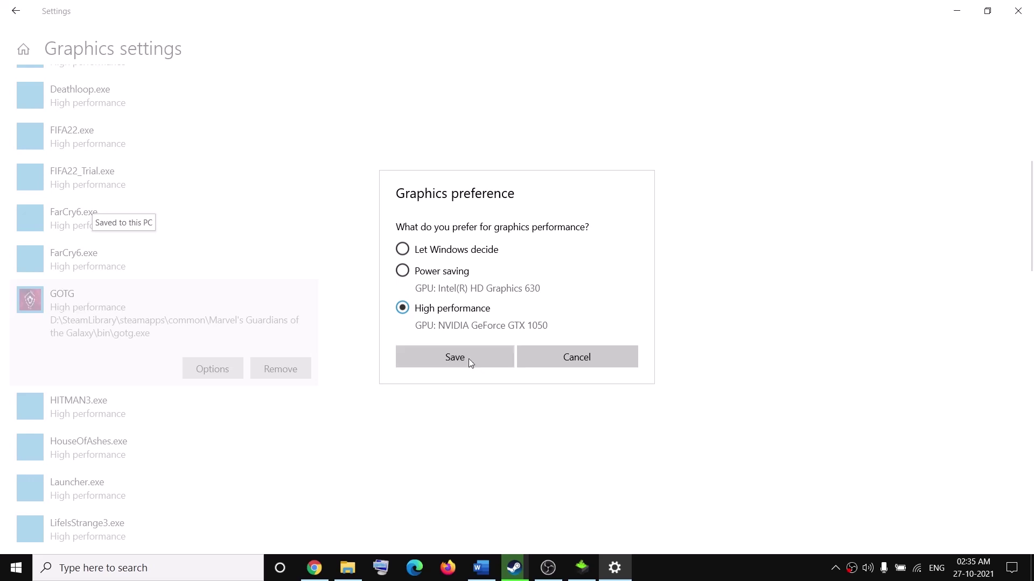
left_click(1029, 9)
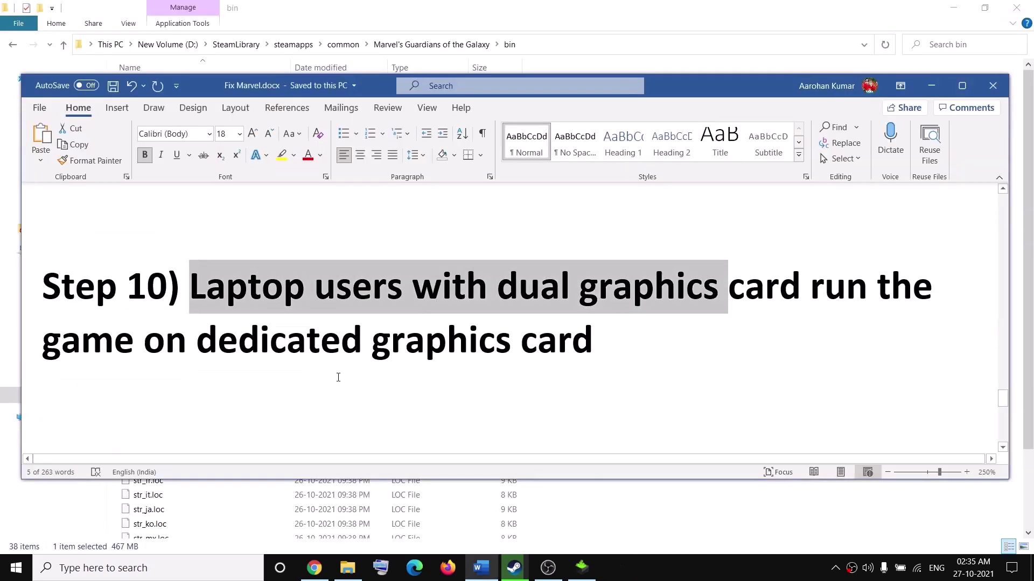
scroll(339, 377, "down", 3)
left_click_drag(205, 323, 534, 325)
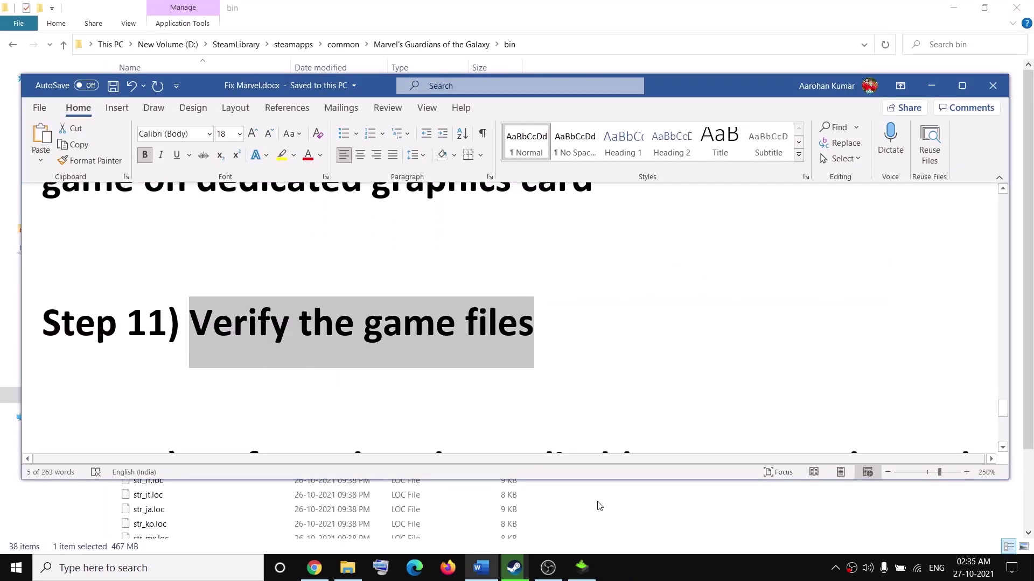
left_click(515, 567)
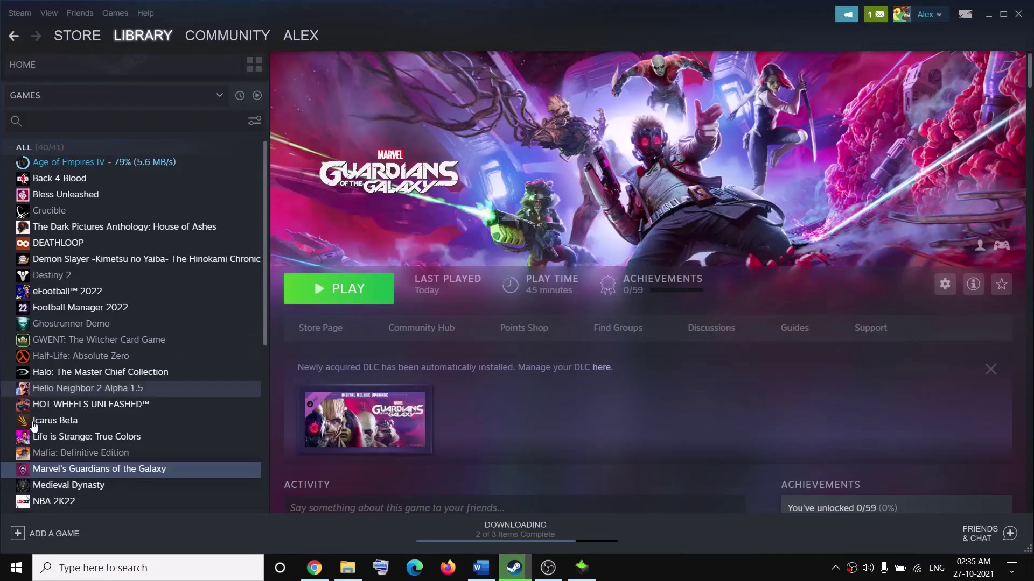
Step: View the Local Files section of Guardians of the Galaxy's Steam properties, then close it
right_click(73, 470)
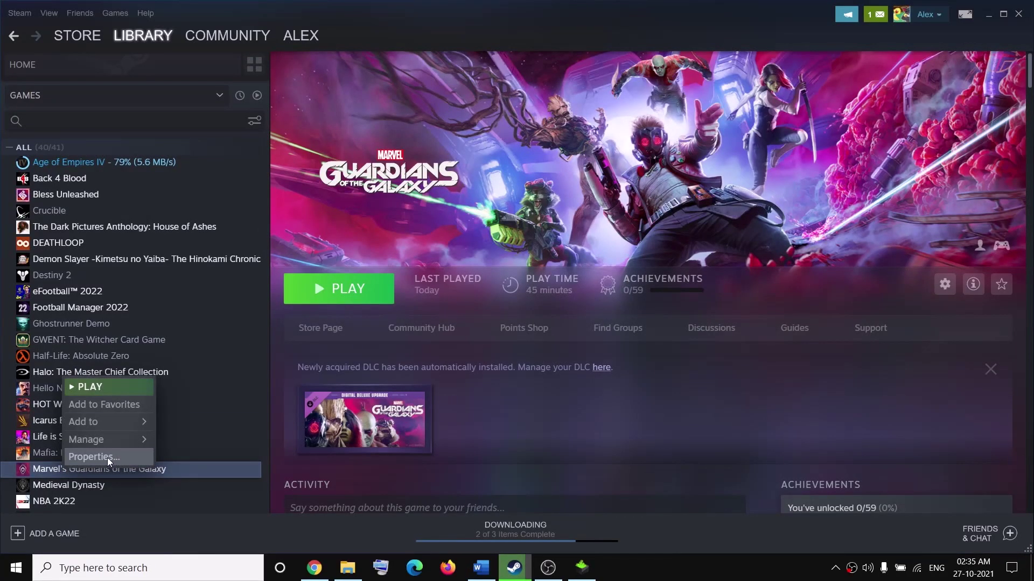
left_click(108, 457)
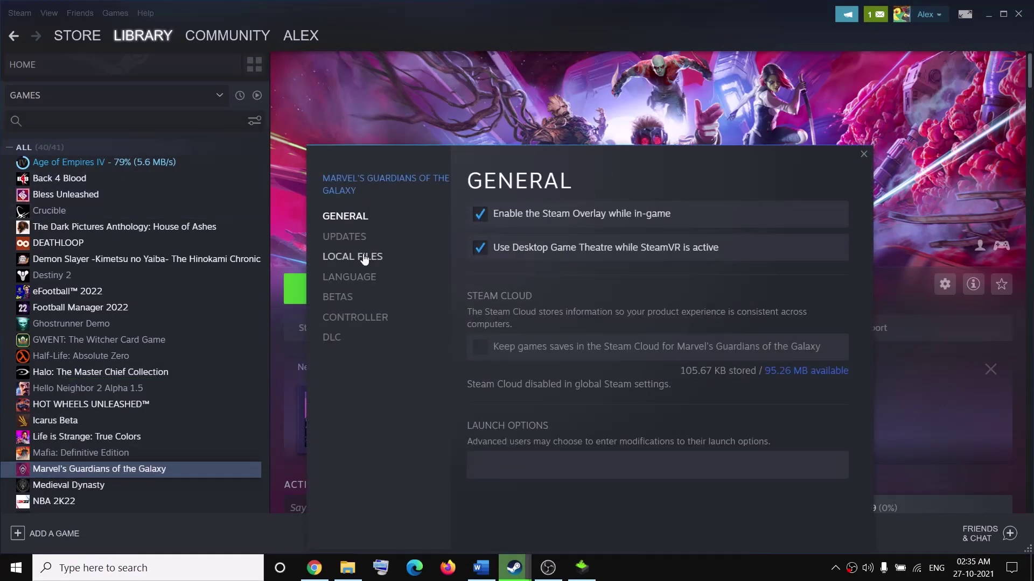
left_click(352, 257)
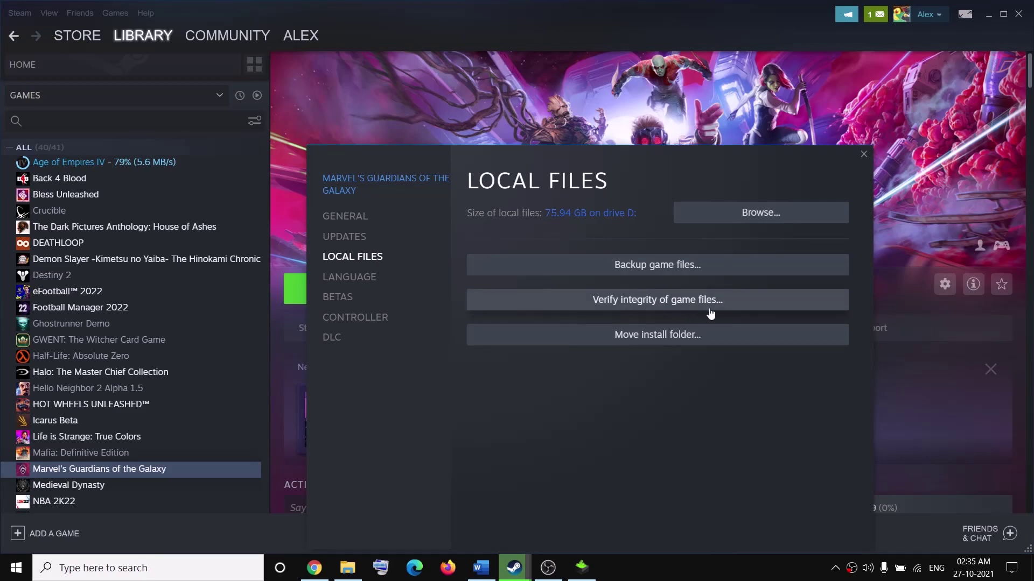
left_click(864, 154)
Step: Scroll the Word guide to Step 12 and select 'Perform clean boot'
left_click(481, 568)
scroll(256, 339, "down", 5)
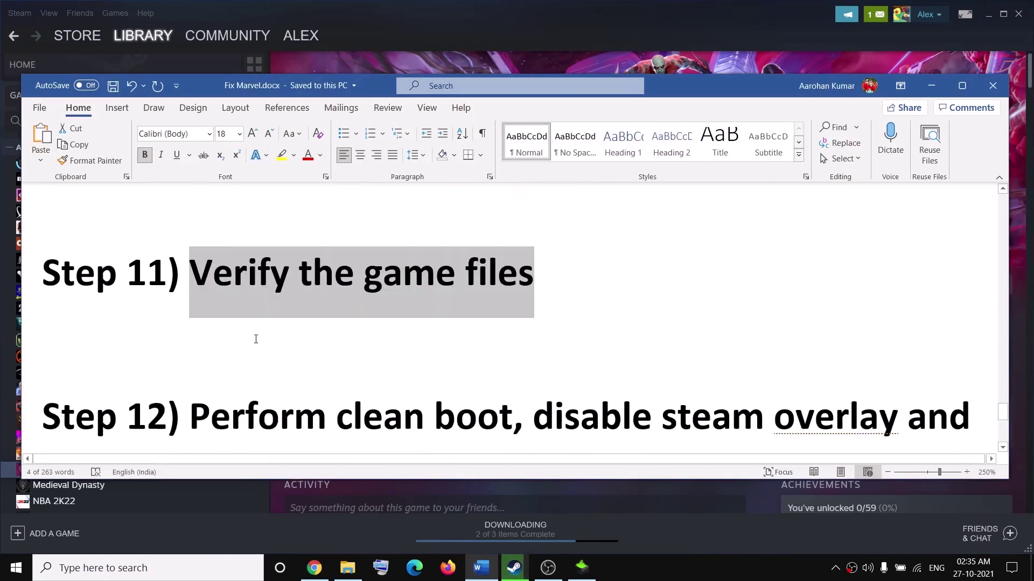
left_click_drag(481, 293, 191, 304)
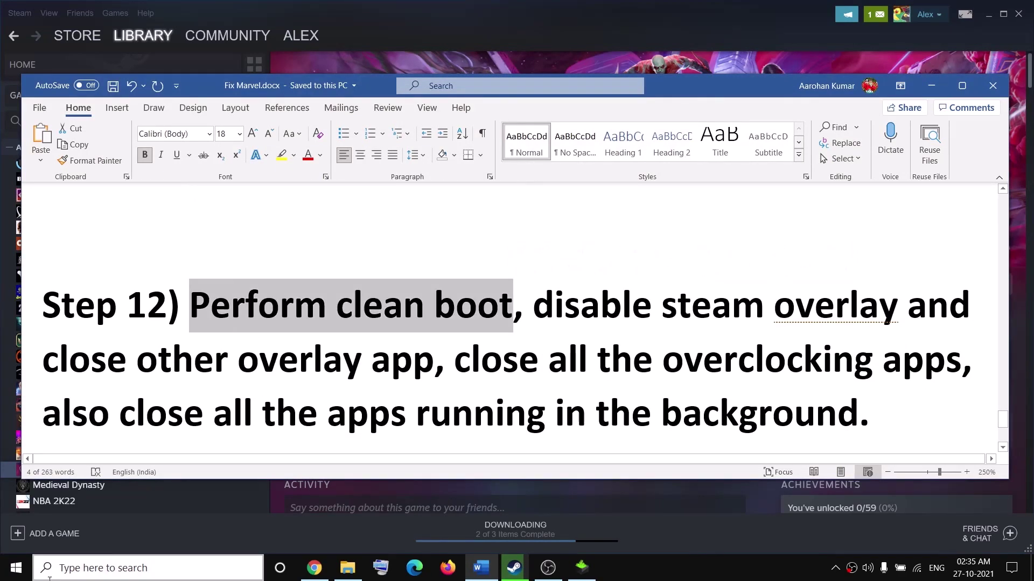
left_click(79, 569)
Step: In System Configuration's Services tab, tick Hide all Microsoft services and confirm with OK
type("system")
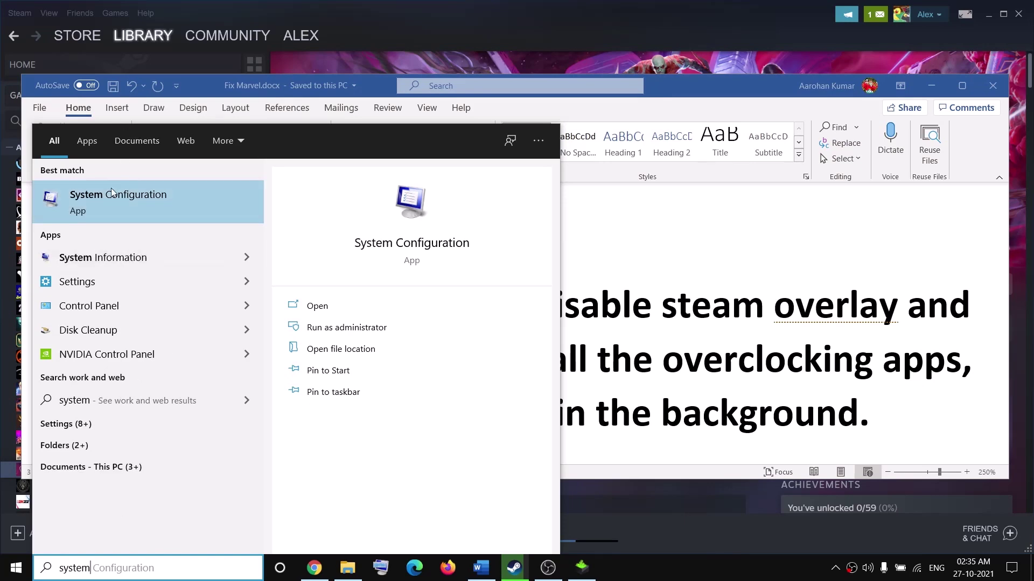
left_click(144, 212)
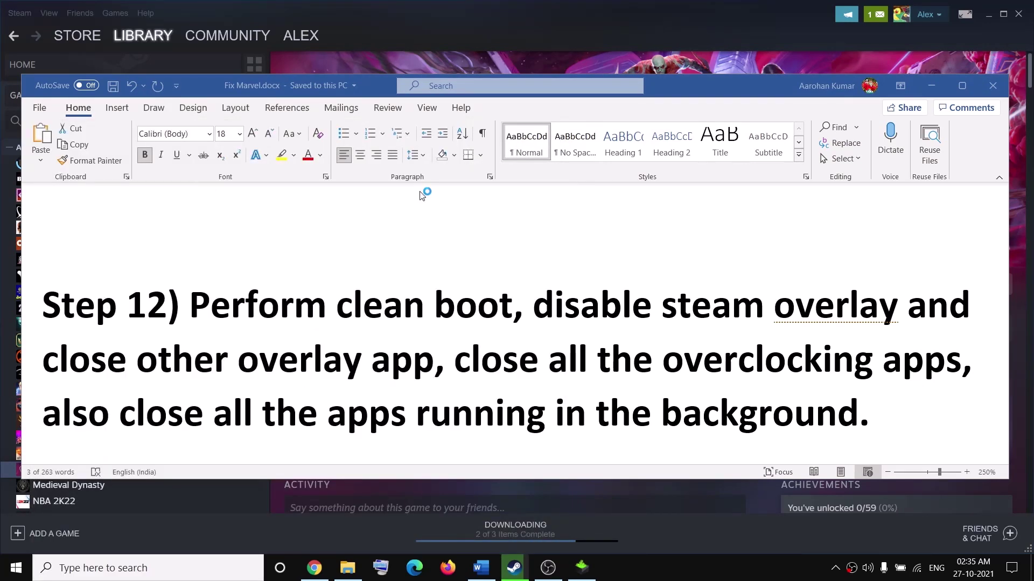
left_click(426, 182)
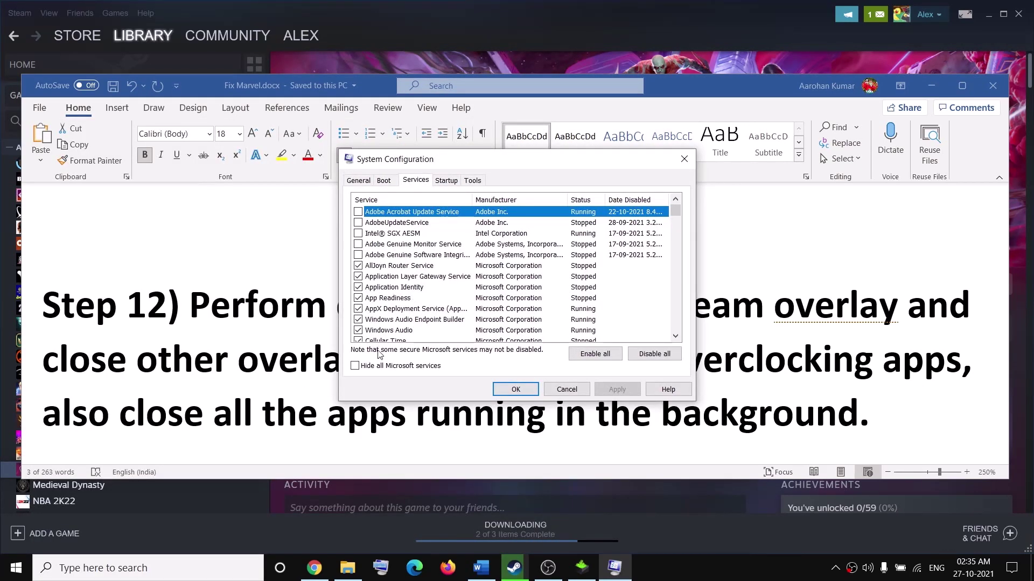
left_click(371, 367)
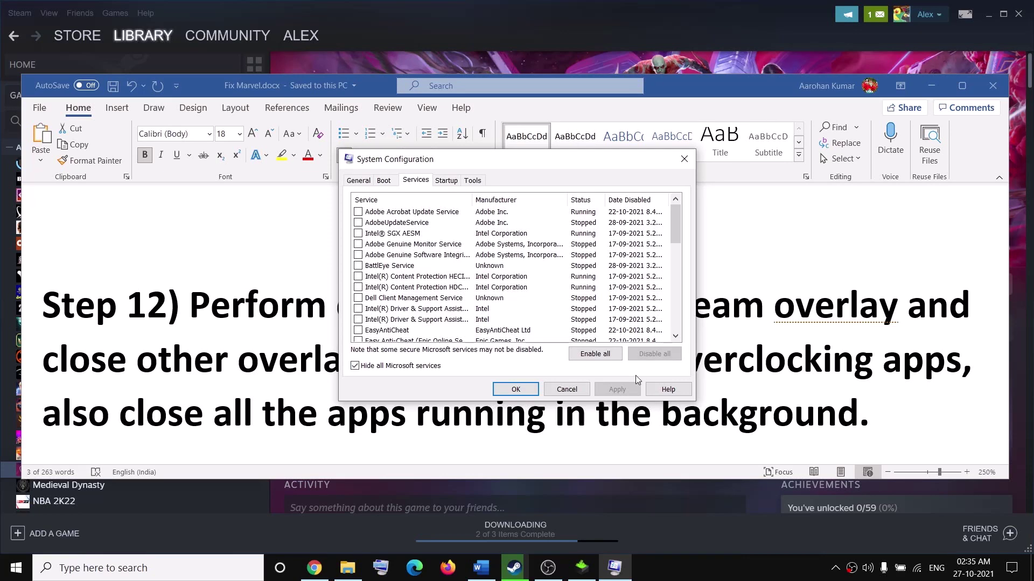
left_click(516, 389)
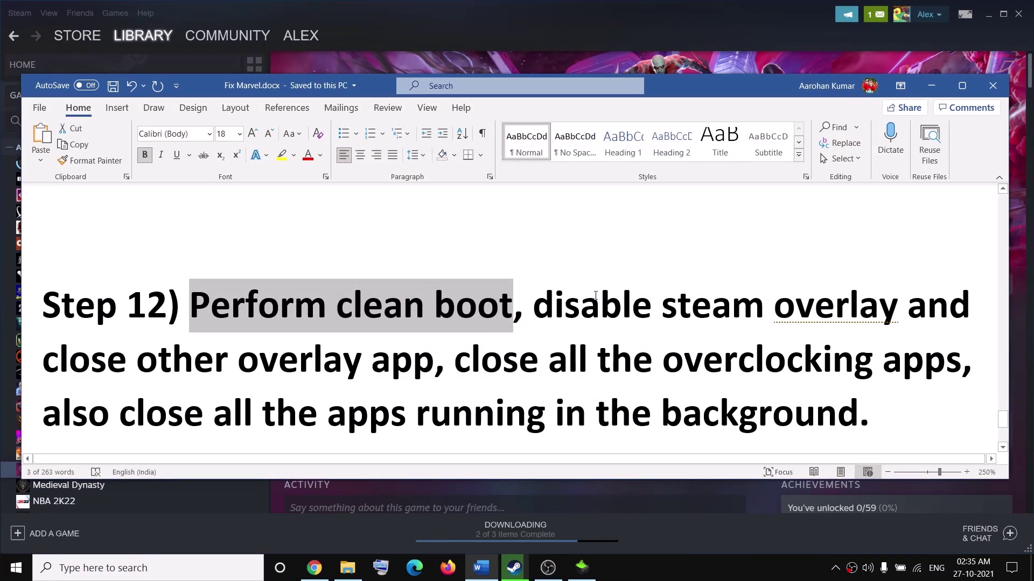
left_click_drag(539, 300, 899, 306)
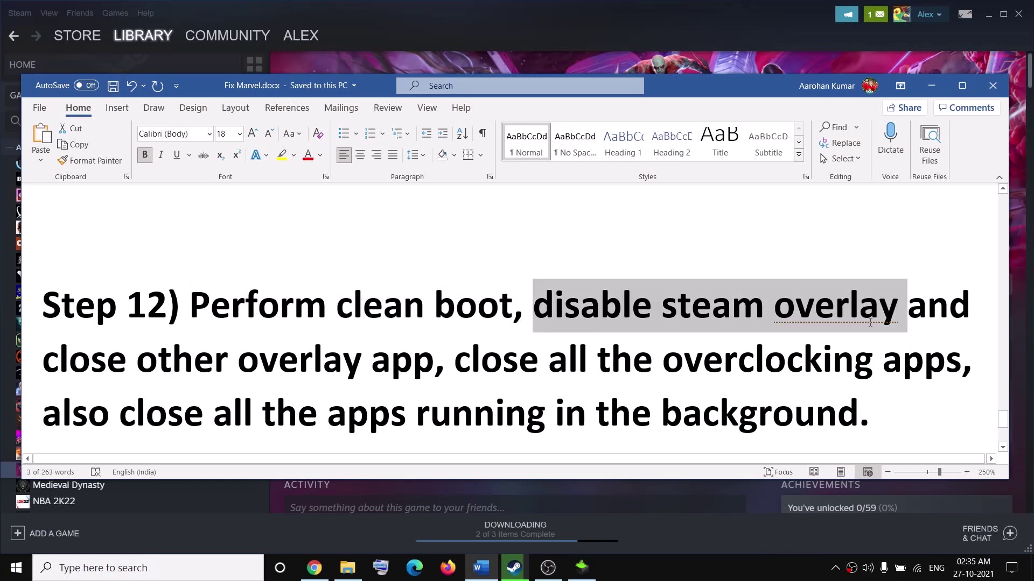
Step: Uncheck 'Enable the Steam Overlay while in-game' in Guardians of the Galaxy's General properties
left_click(533, 25)
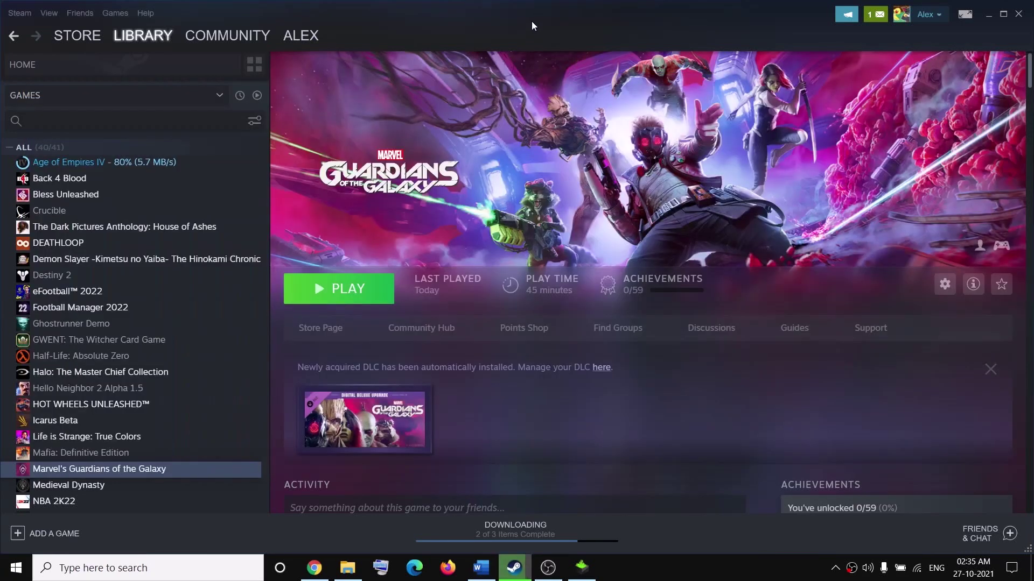
right_click(83, 467)
left_click(114, 455)
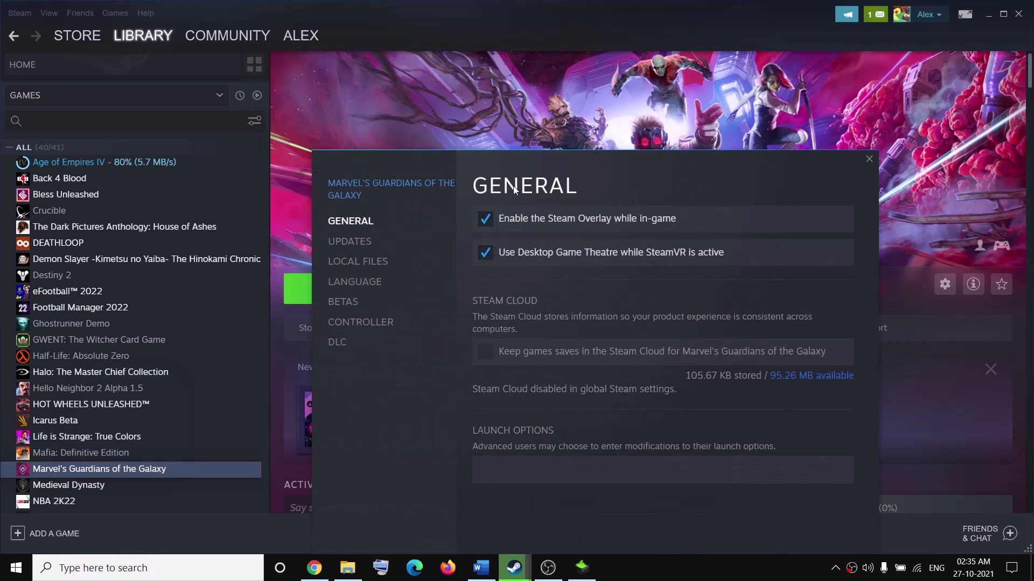
left_click_drag(512, 186, 534, 96)
left_click(508, 142)
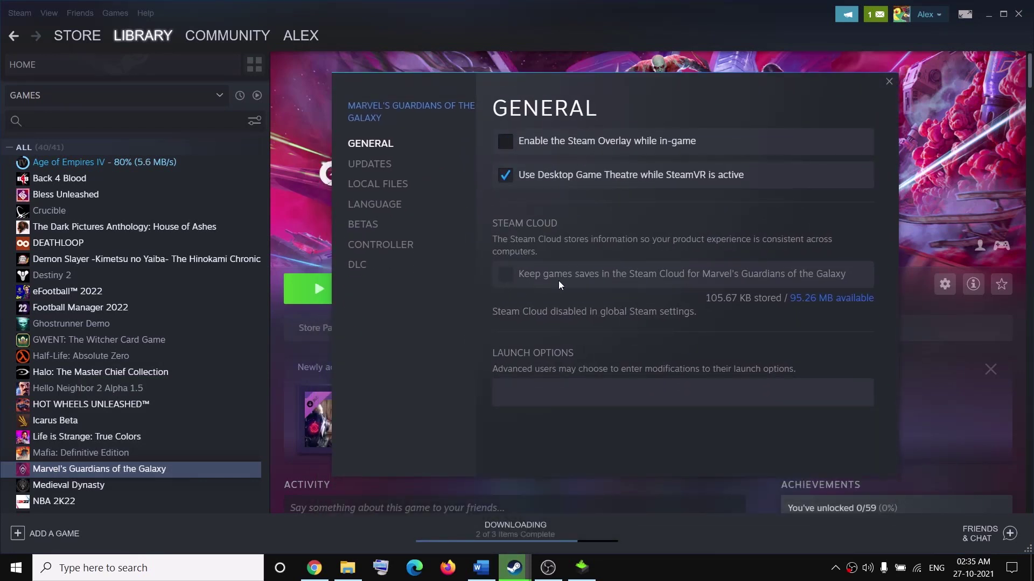
left_click(889, 82)
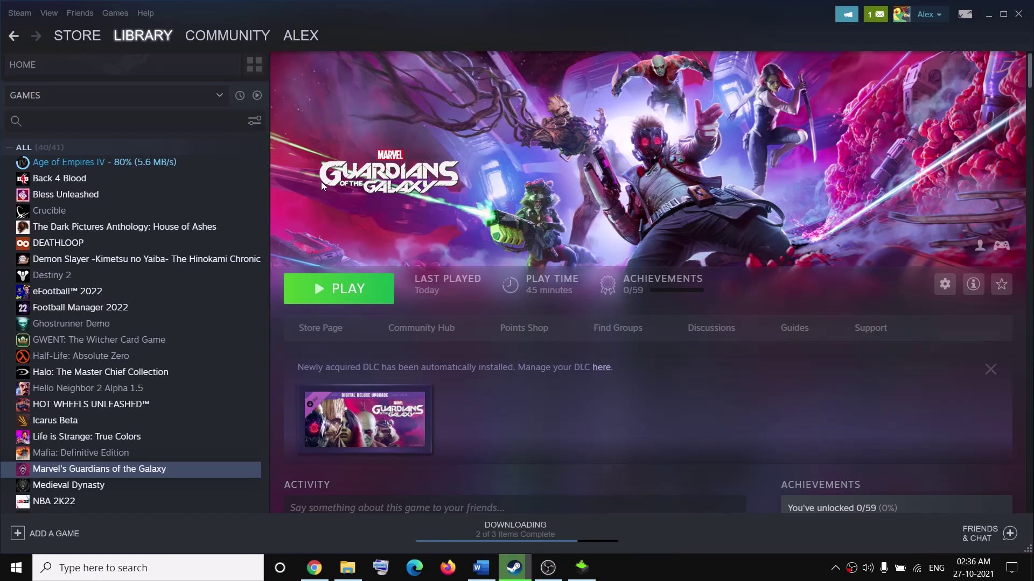
Step: Search Windows for Discord and GeForce, then select 'close all the overclocking' in Step 12
left_click(184, 569)
type("disco")
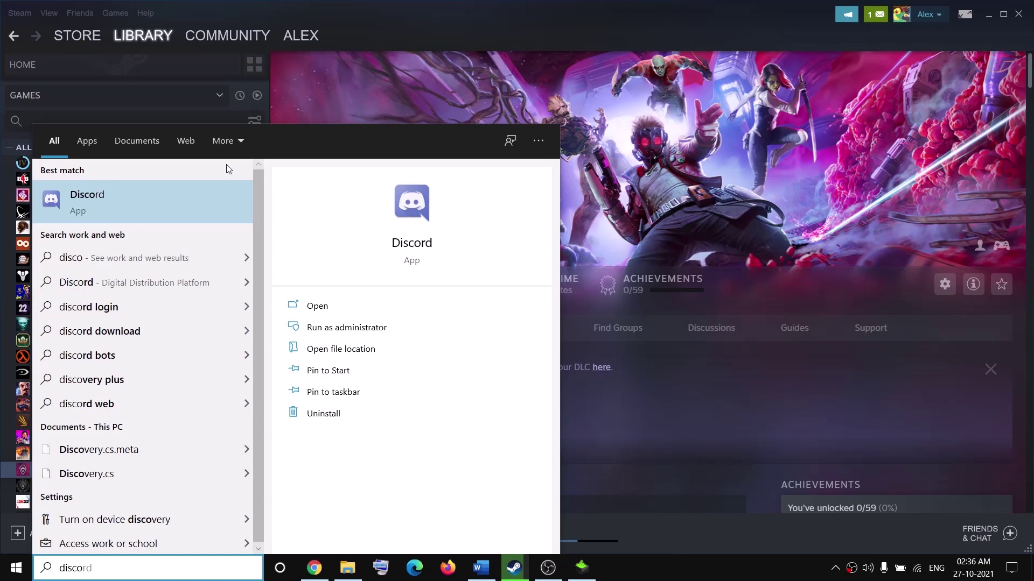
double_click(117, 575)
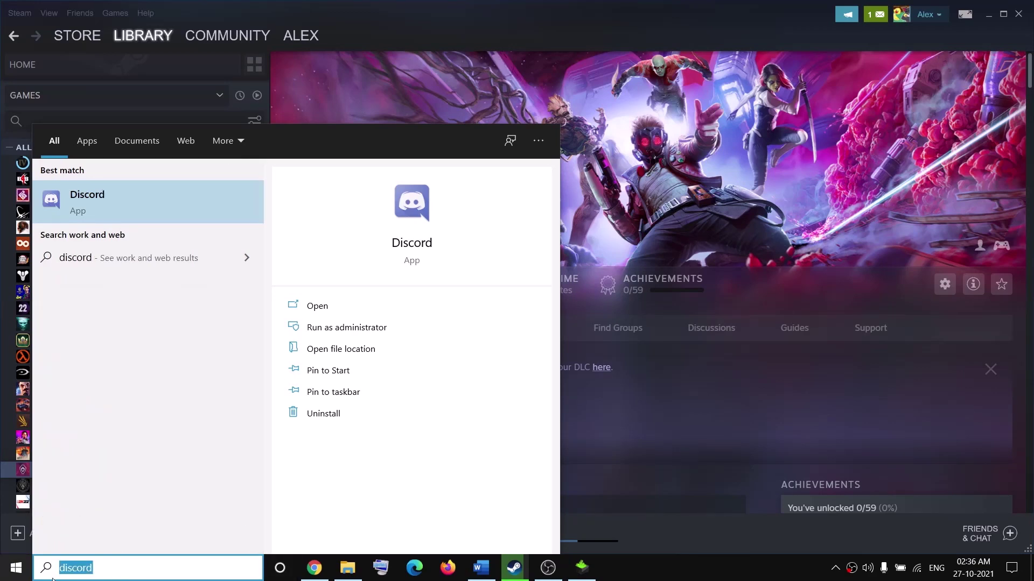
type("ge")
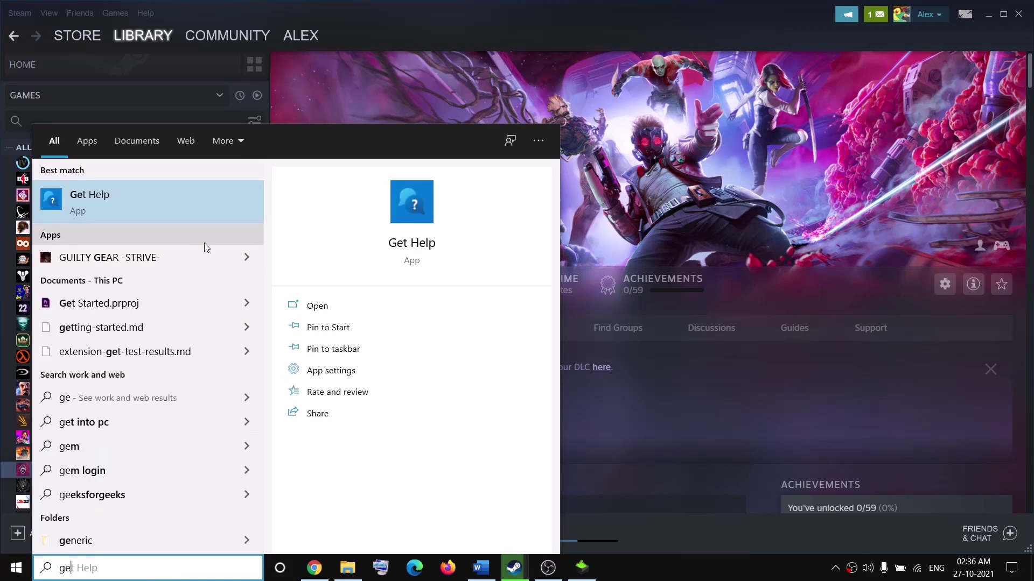
type("force")
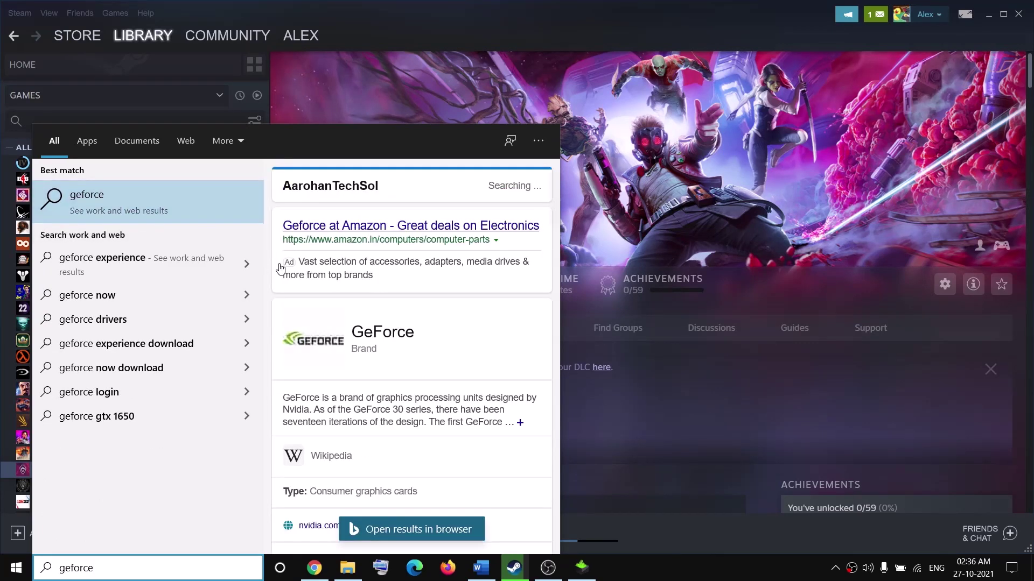
left_click(677, 33)
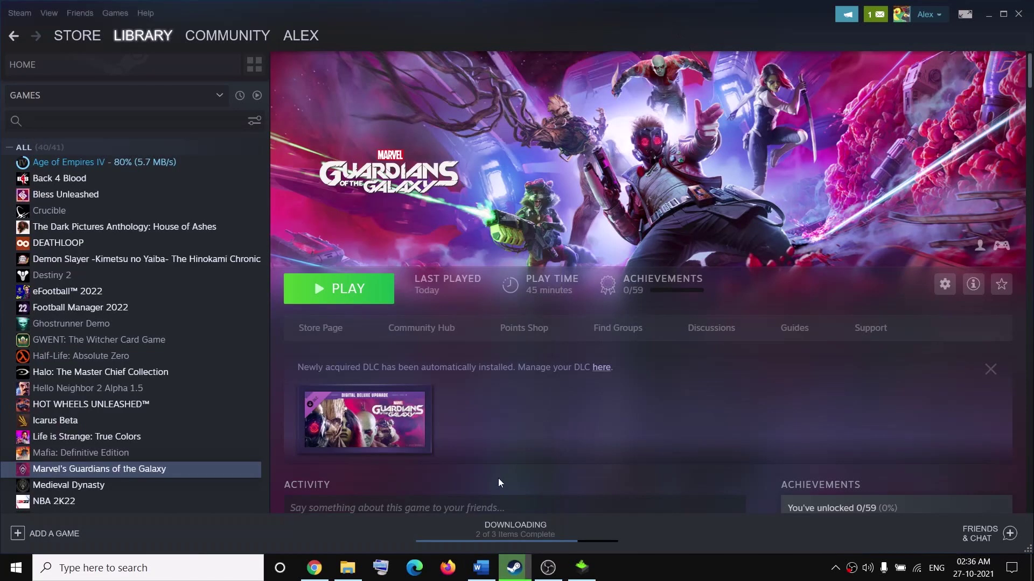
left_click(481, 568)
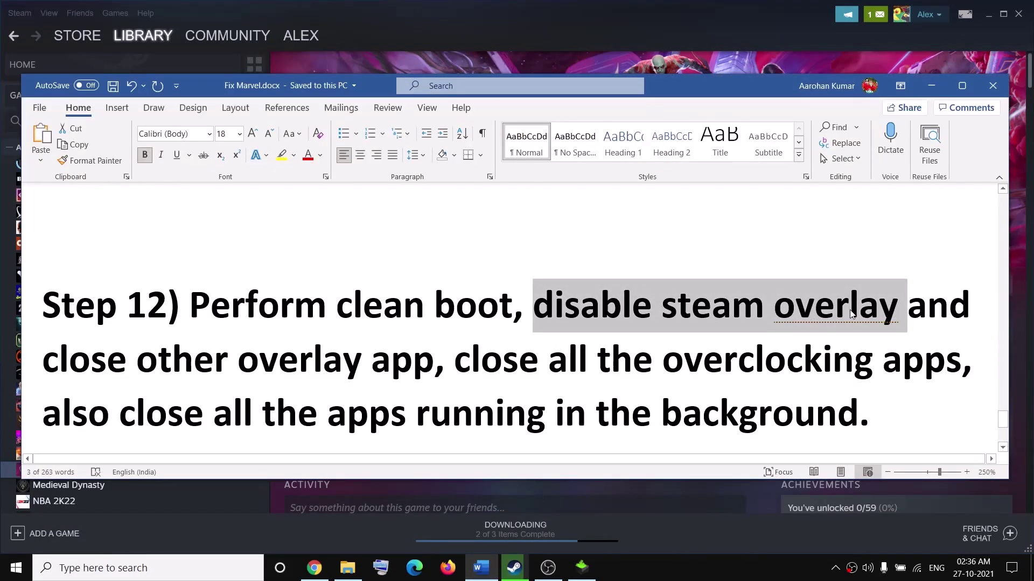
left_click_drag(470, 364, 742, 372)
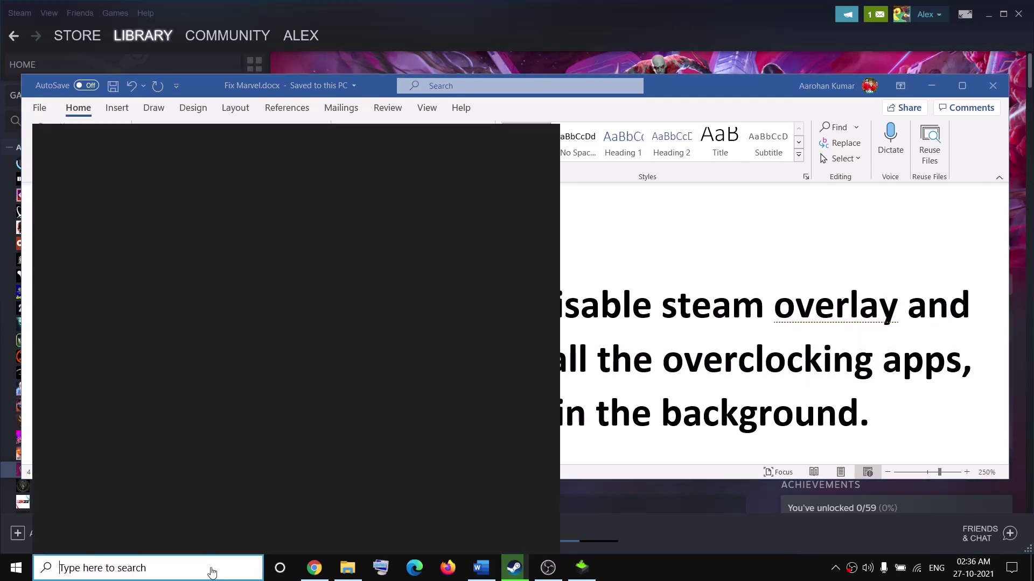
Step: Search for MSI Afterburner and RivaTuner, then select 'all the apps running in the background'
left_click(208, 569)
type("m")
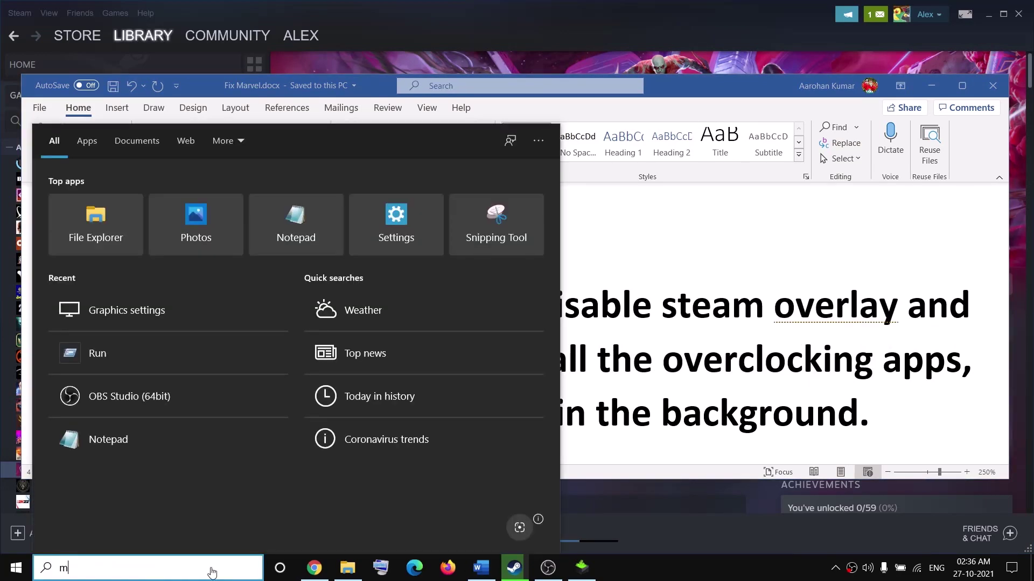
type("si af")
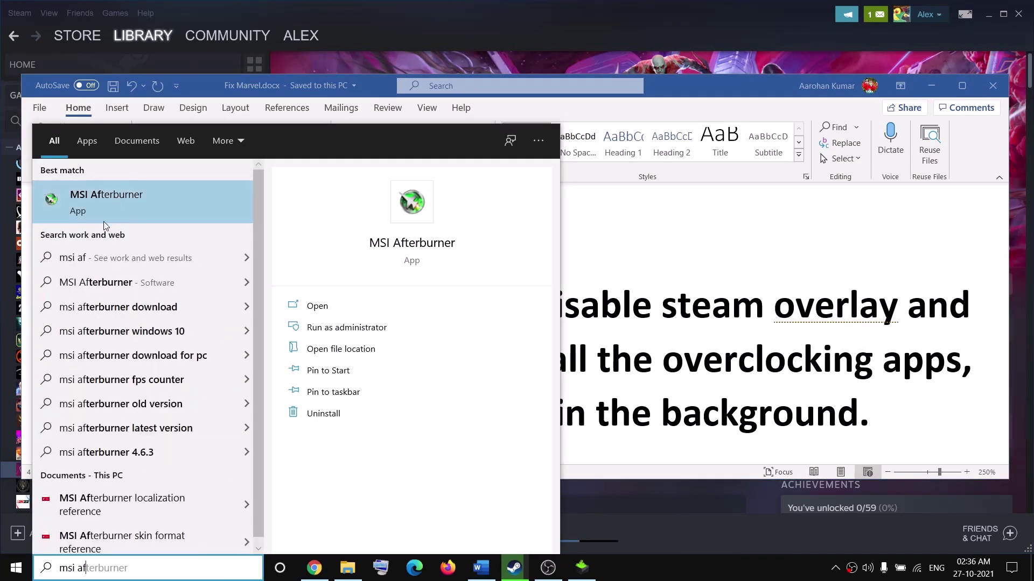
left_click(187, 577)
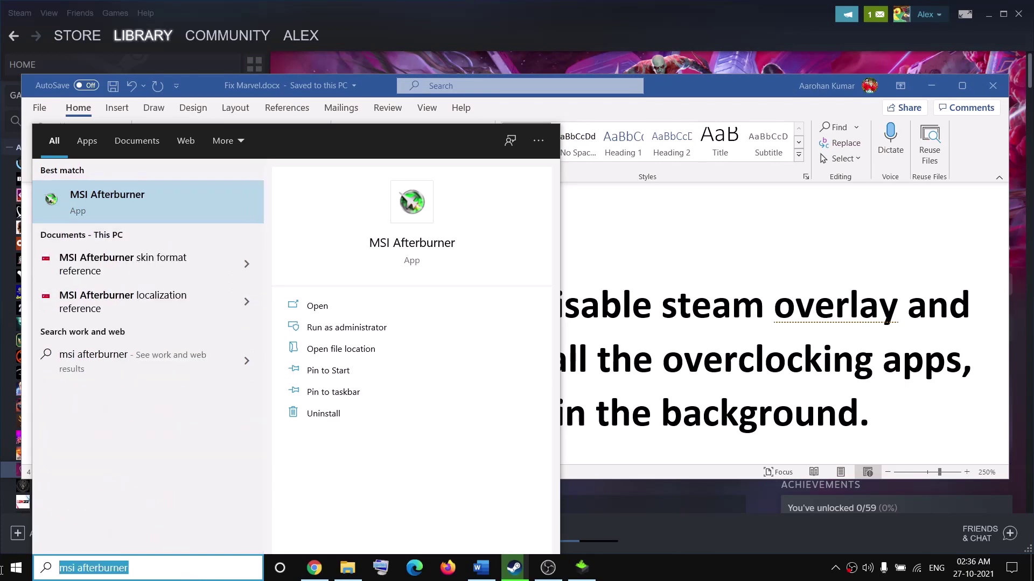
type("riva")
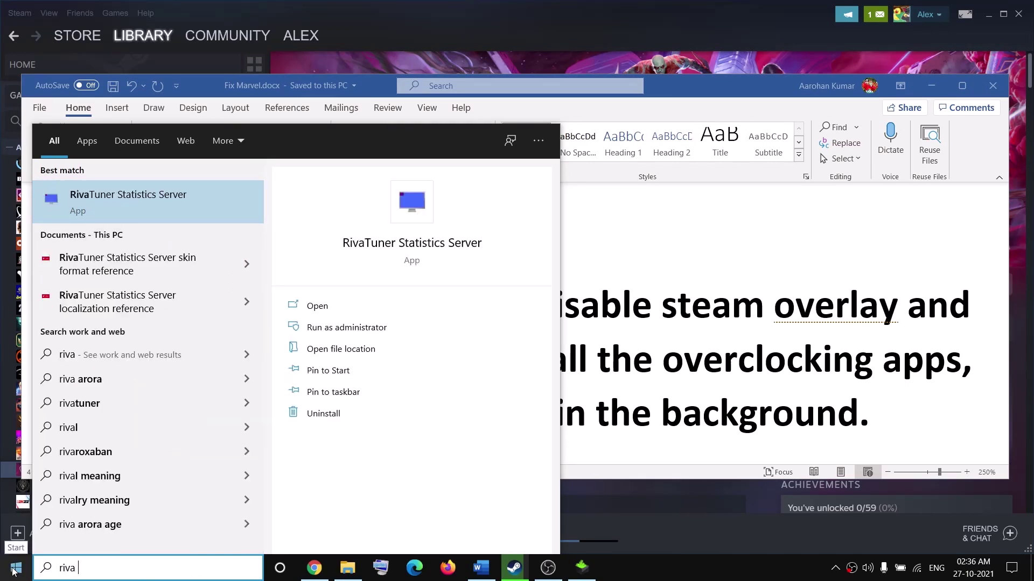
left_click(118, 196)
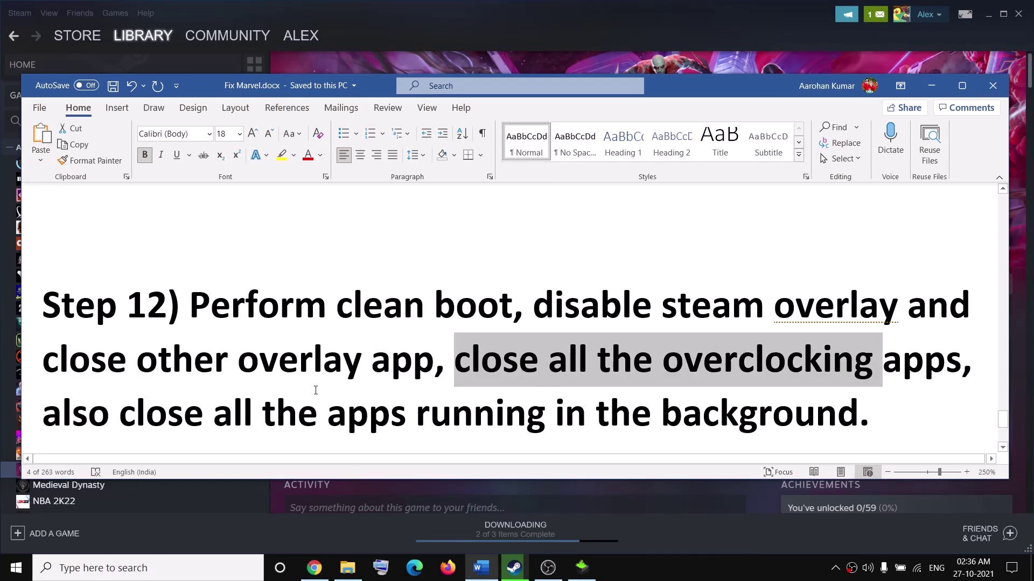
scroll(316, 390, "down", 1)
left_click_drag(209, 345, 859, 336)
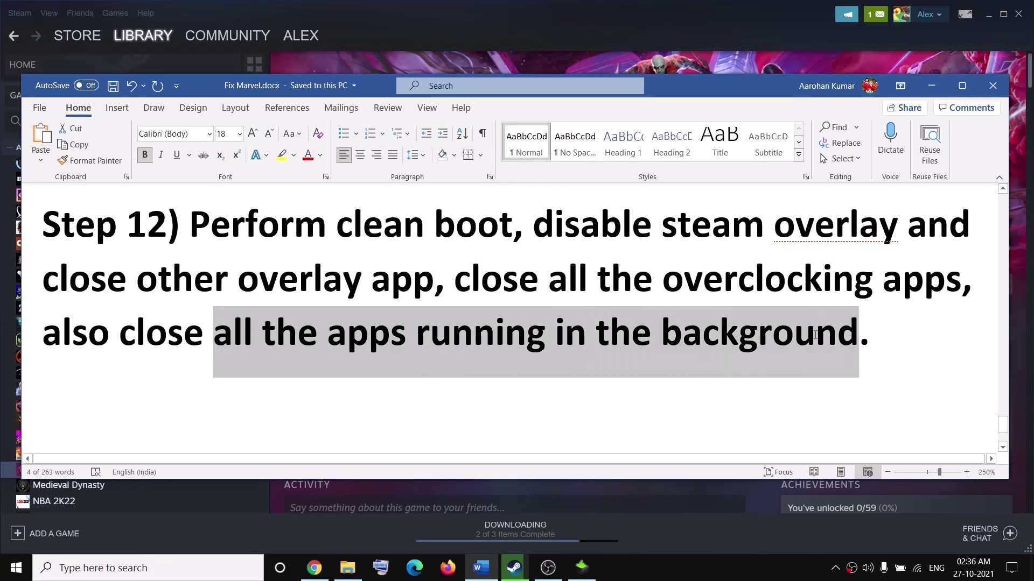
Step: Scroll the Fix Marvel guide to Step 13 and select its opening 'Uninstall' phrase
left_click(501, 12)
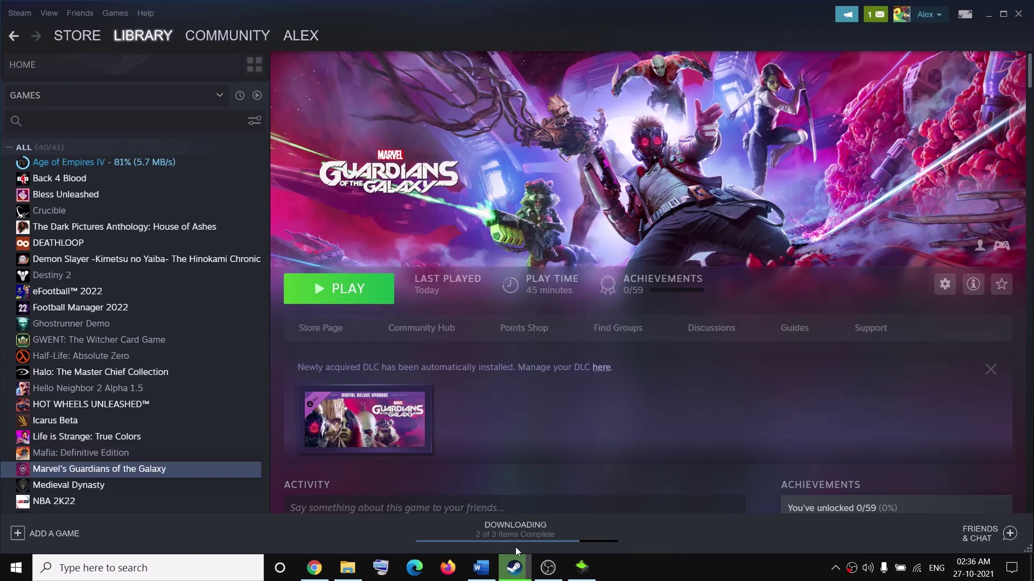
left_click(481, 568)
scroll(261, 313, "down", 2)
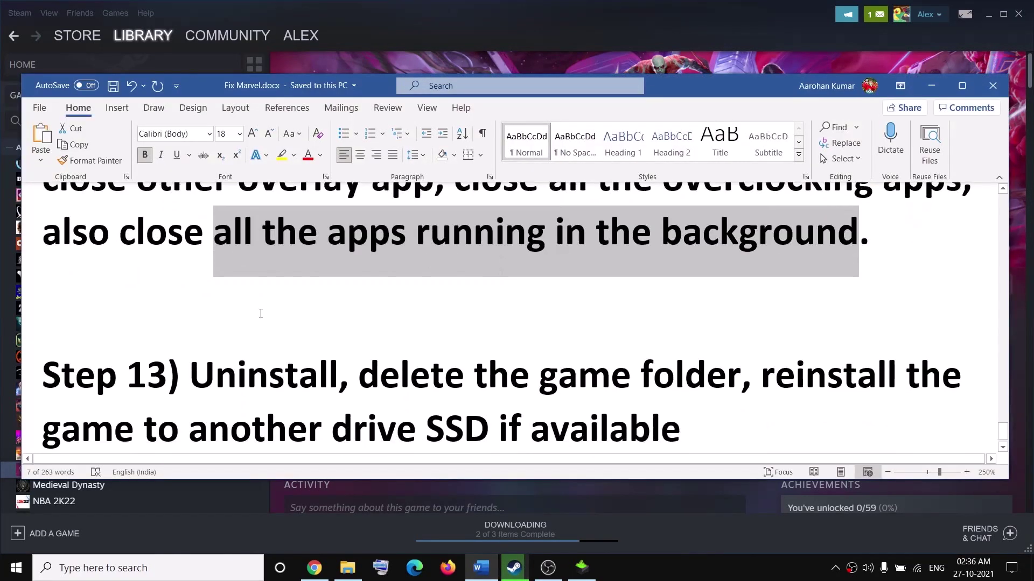
scroll(261, 314, "down", 1)
left_click_drag(218, 344, 468, 345)
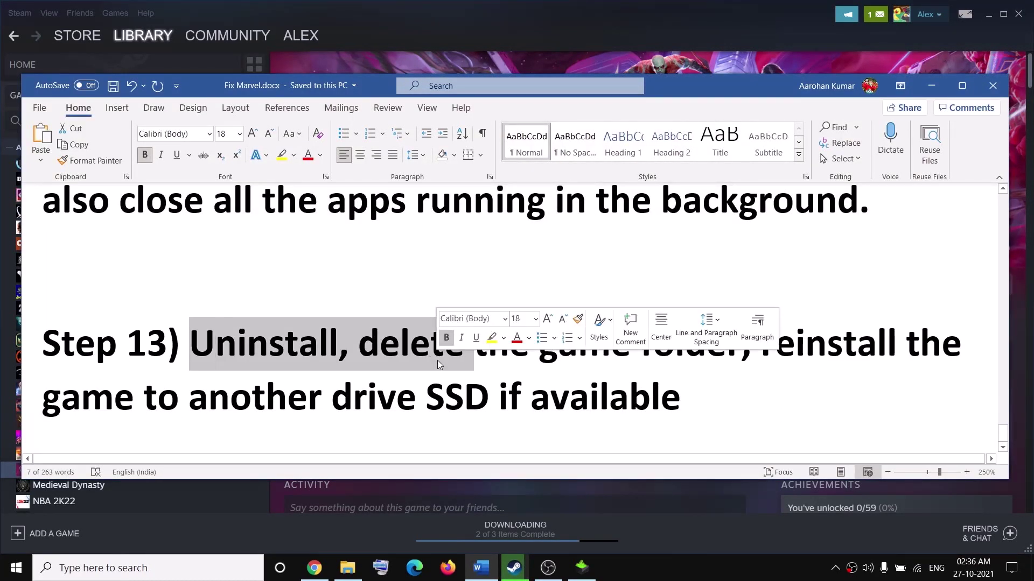
left_click(227, 344)
left_click_drag(198, 337, 315, 344)
Step: Bring up the game's Manage options in Steam, then select 'delete the game folder' in Step 13
left_click(931, 85)
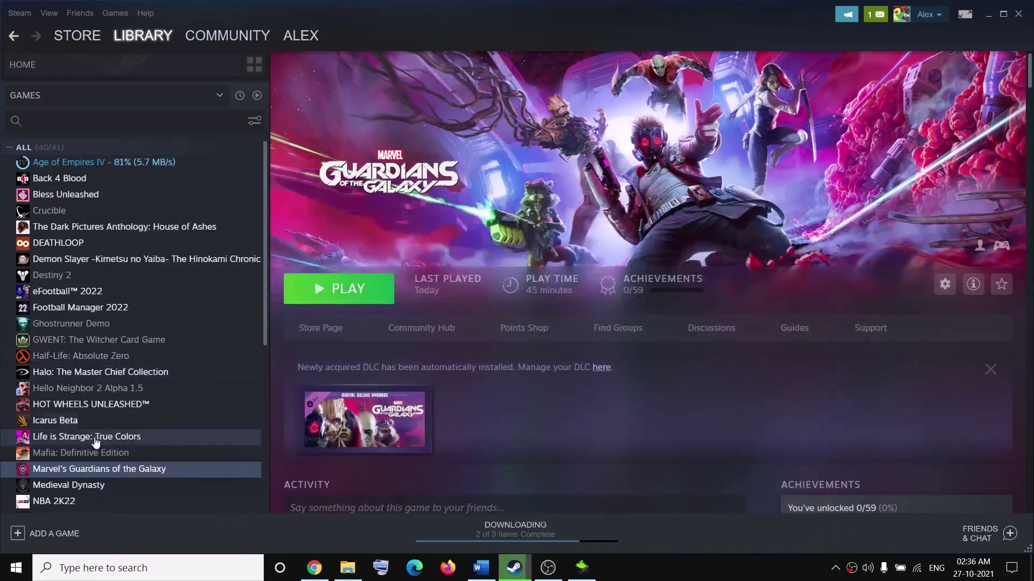
right_click(99, 467)
mouse_move(152, 438)
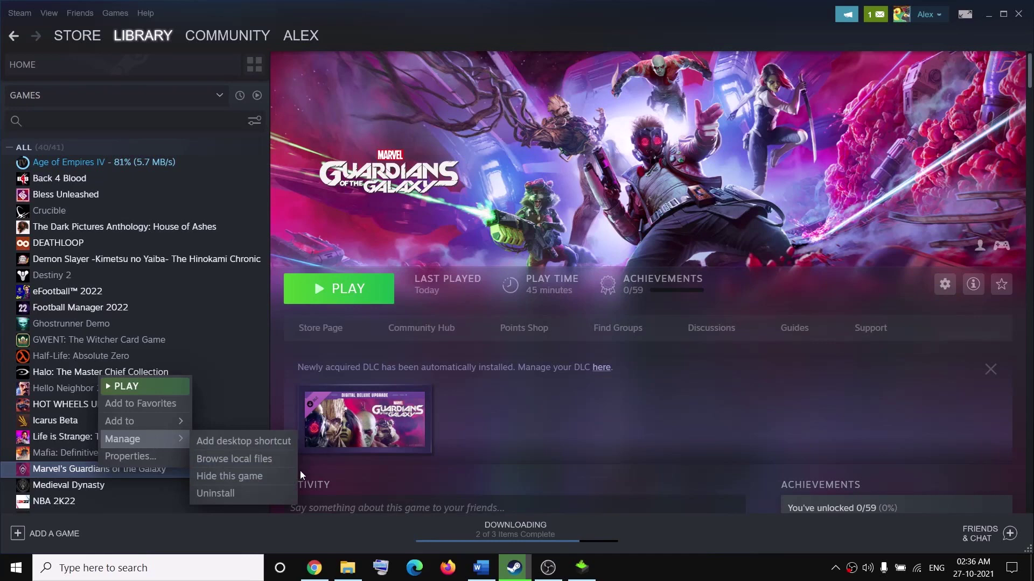
left_click(487, 570)
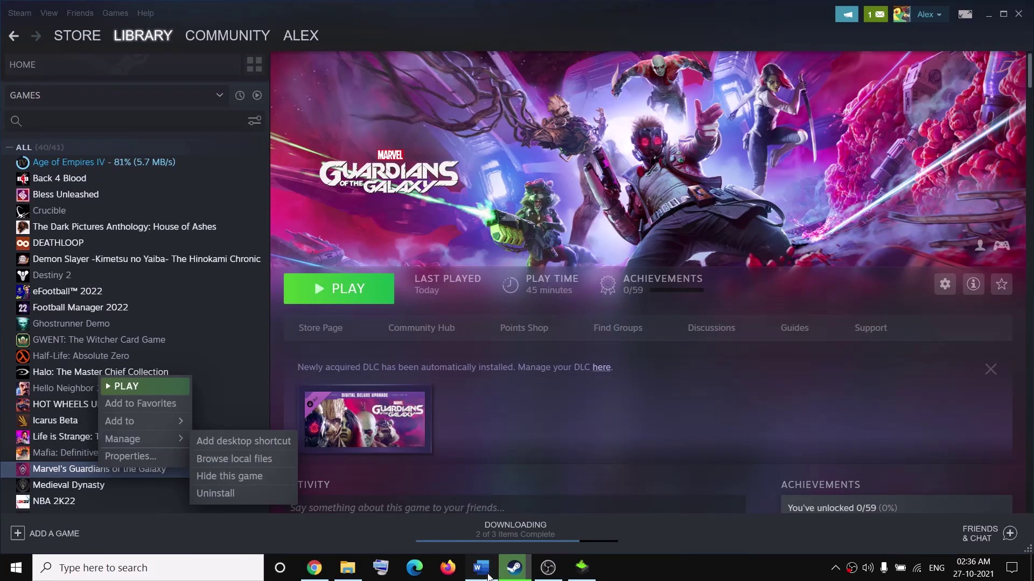
left_click_drag(453, 331, 731, 355)
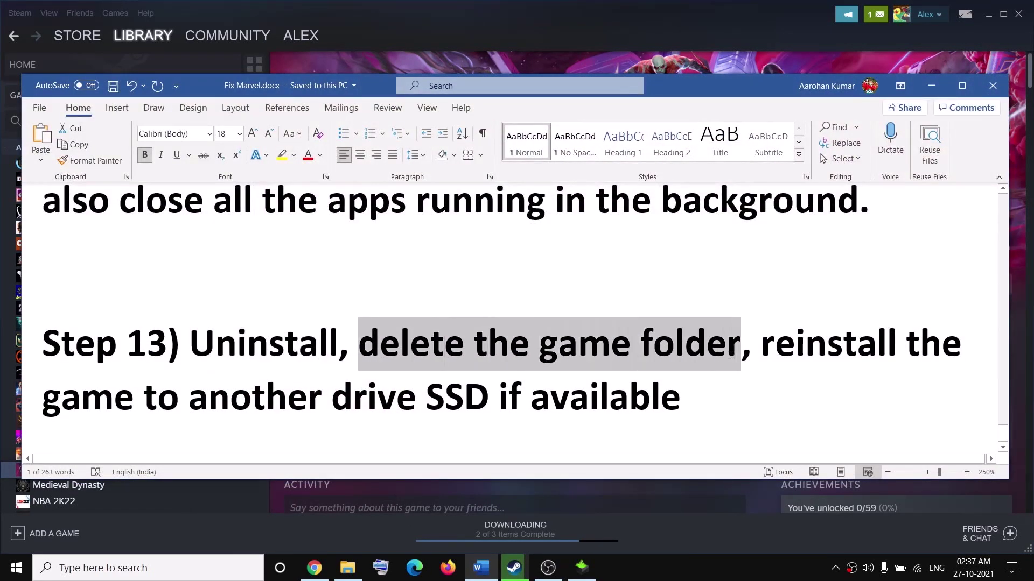
left_click(805, 342)
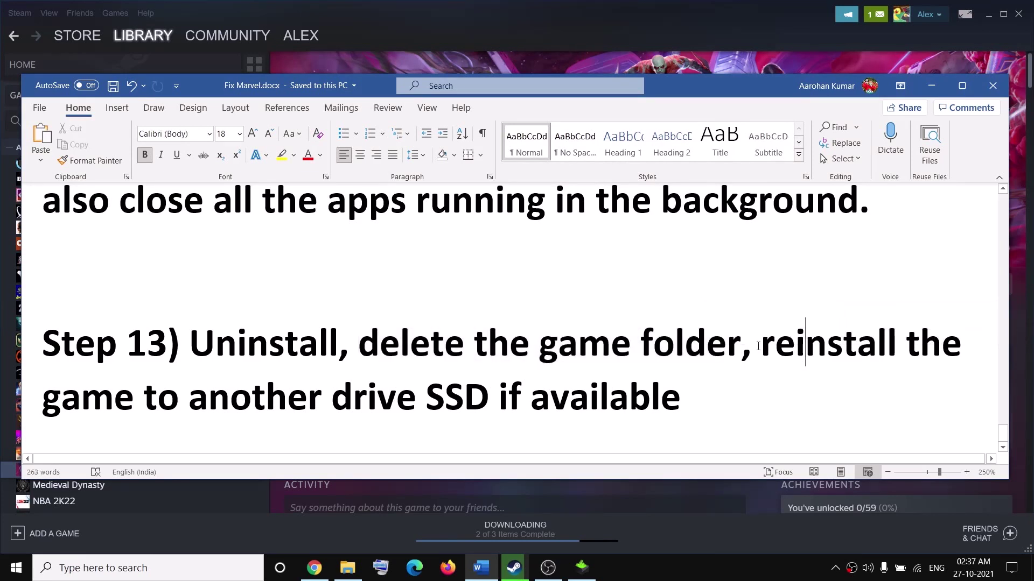
Step: Select 'reinstall the game to another drive' and then the whole Step 13 paragraph
left_click_drag(764, 345, 388, 387)
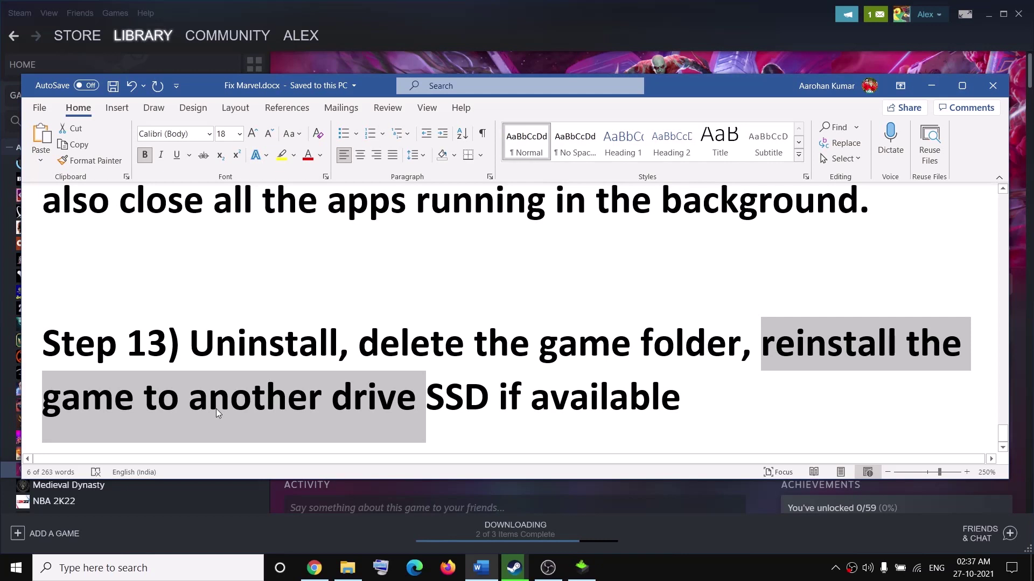
left_click(518, 373)
left_click_drag(704, 411, 376, 280)
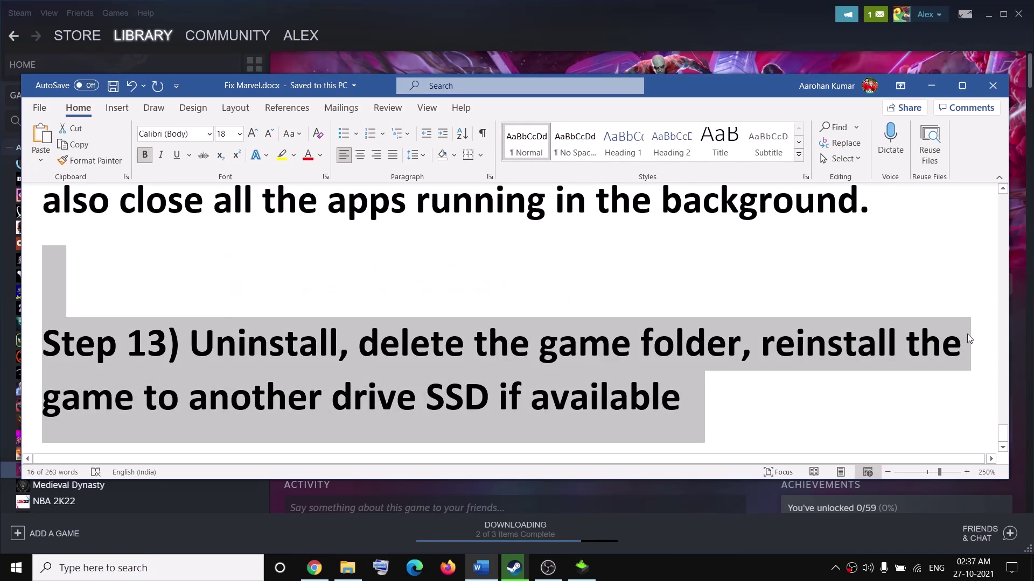
left_click(657, 23)
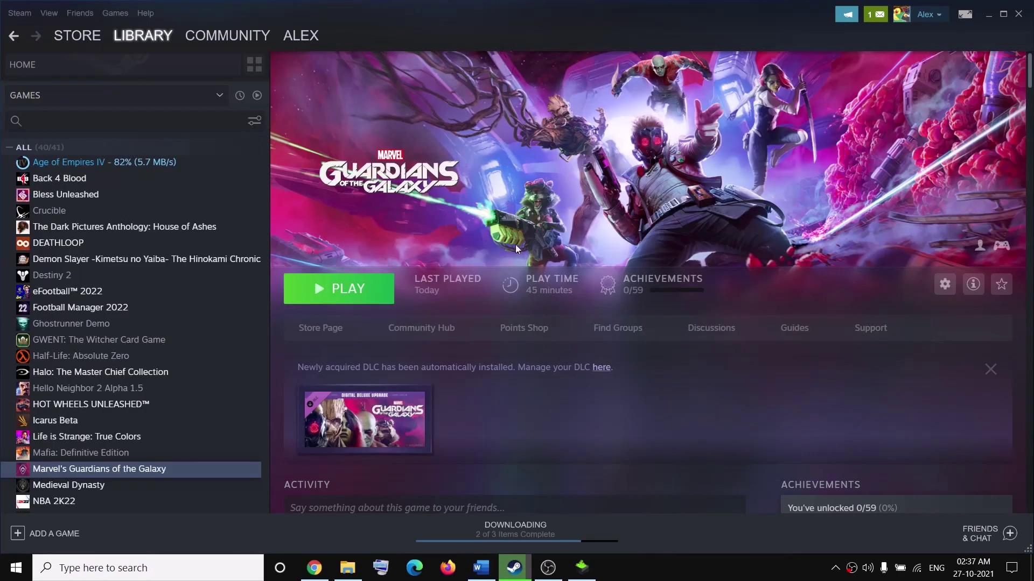